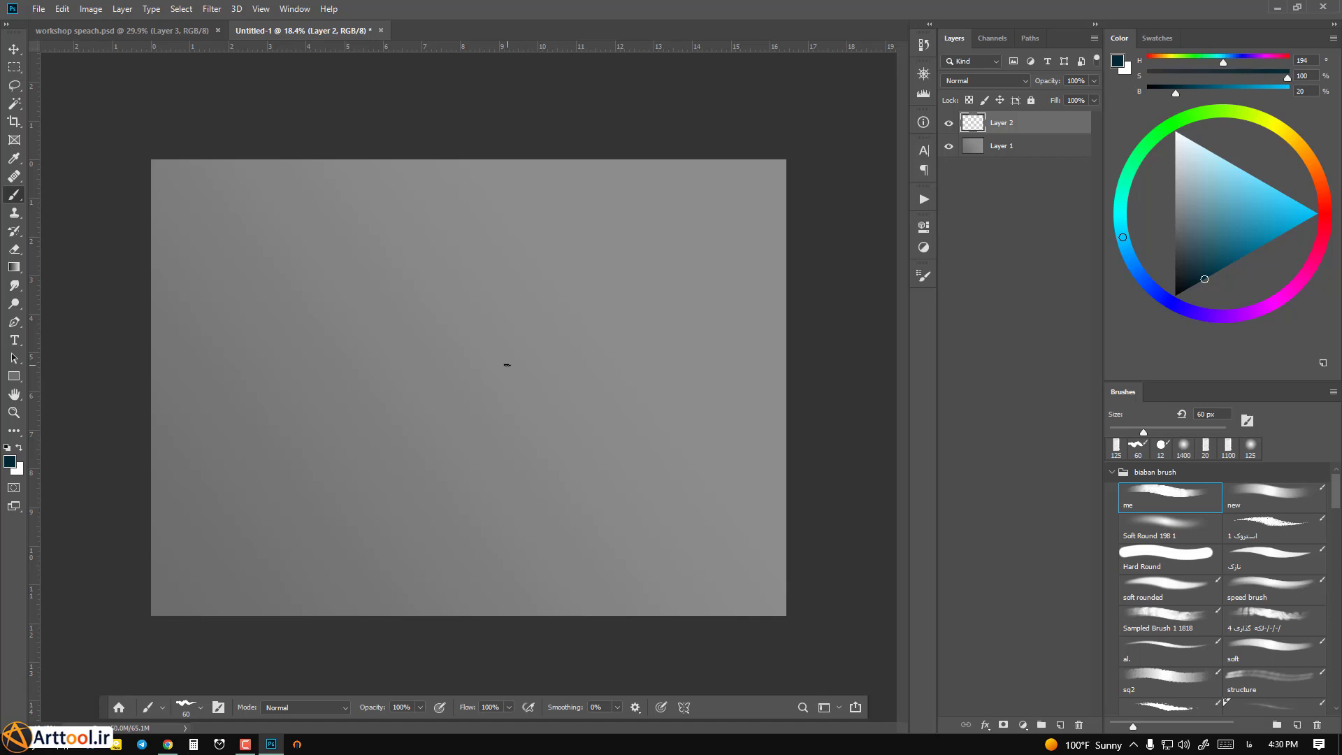
Examine the new document settings, including the color mode choices, and close the dialog without creating a document.
click(39, 9)
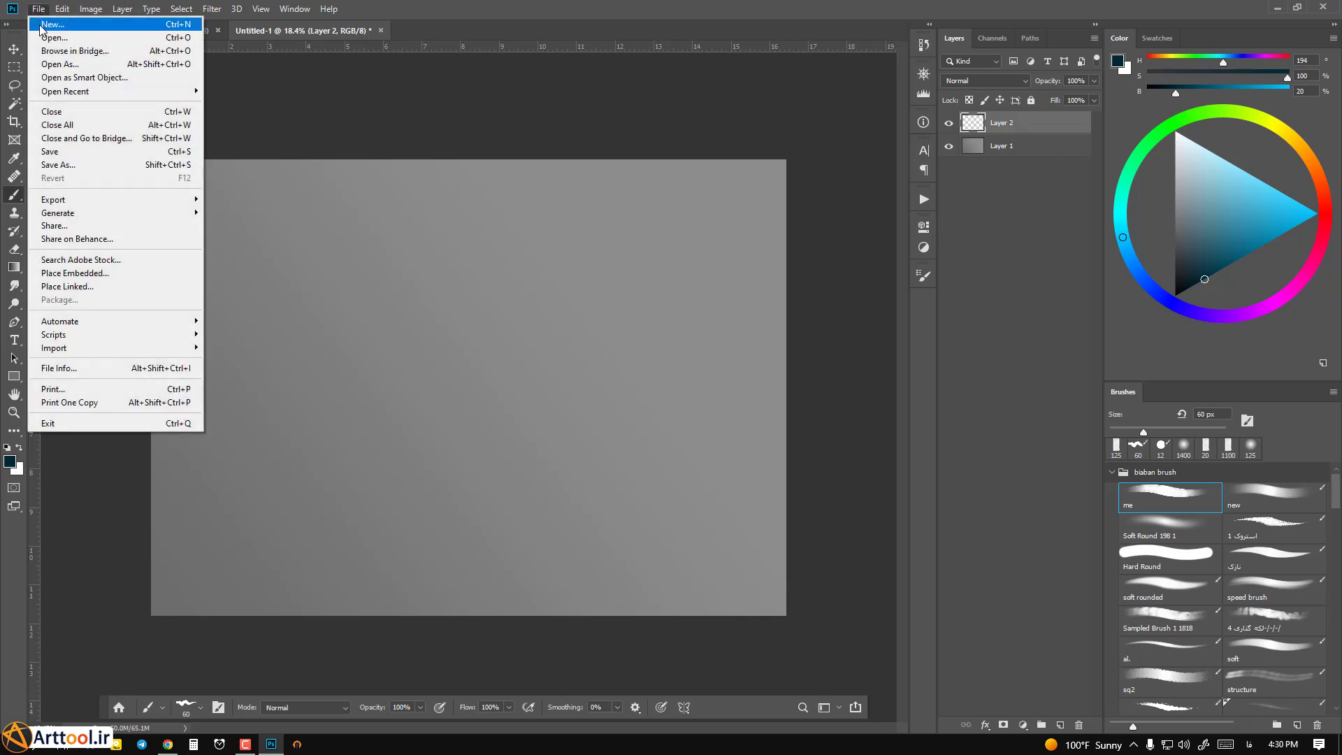
click(42, 24)
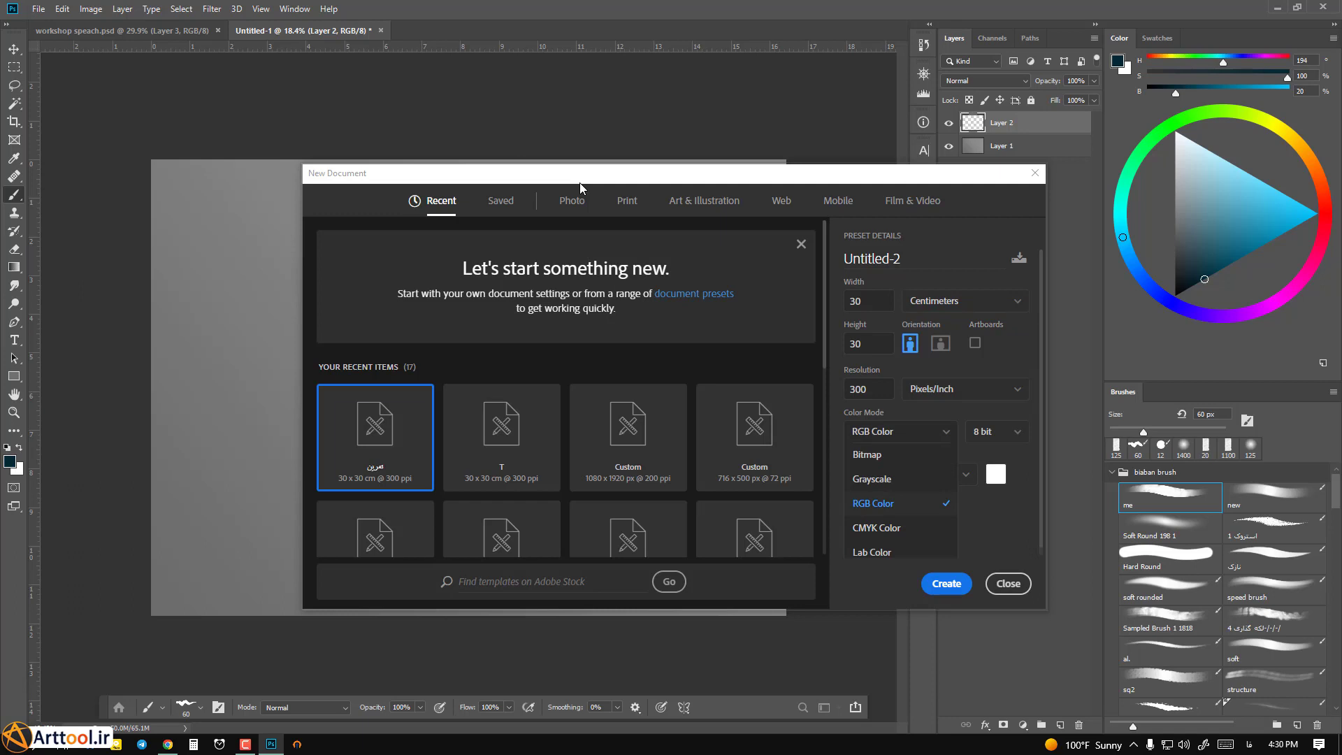
key(Escape)
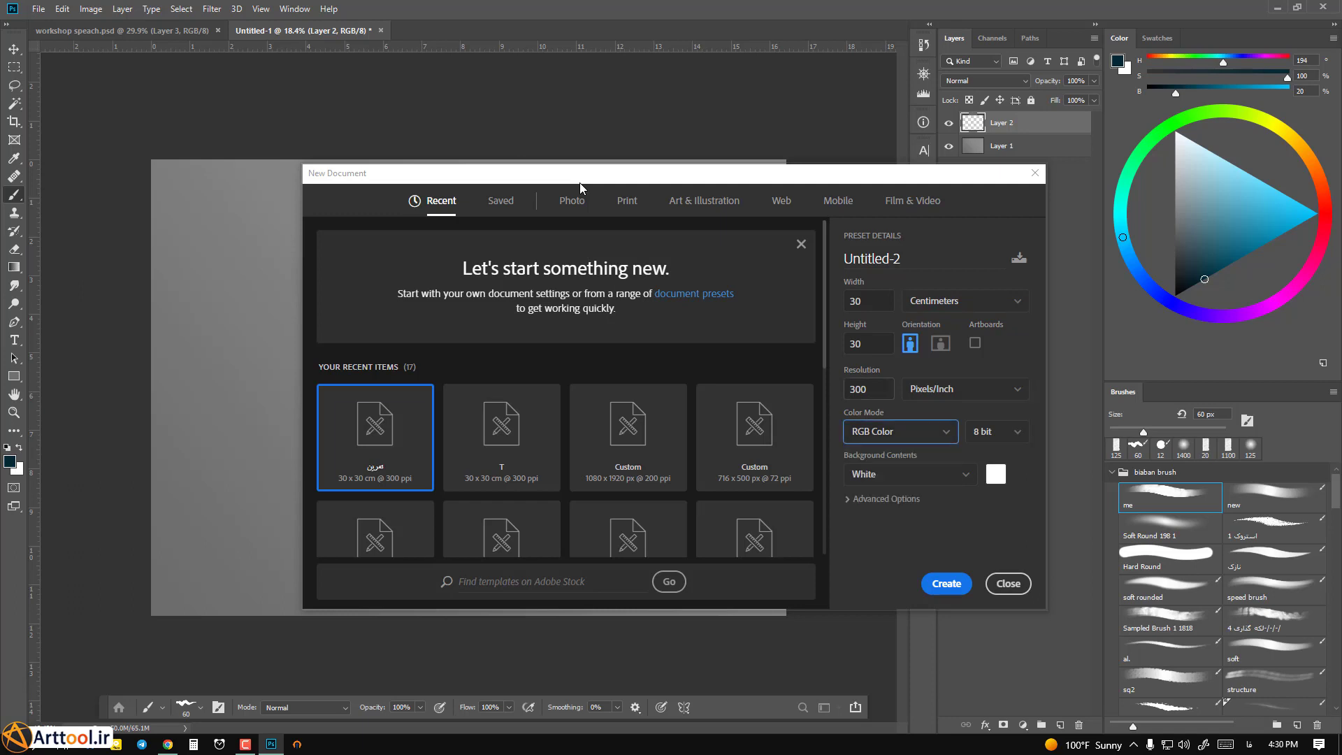
key(Escape)
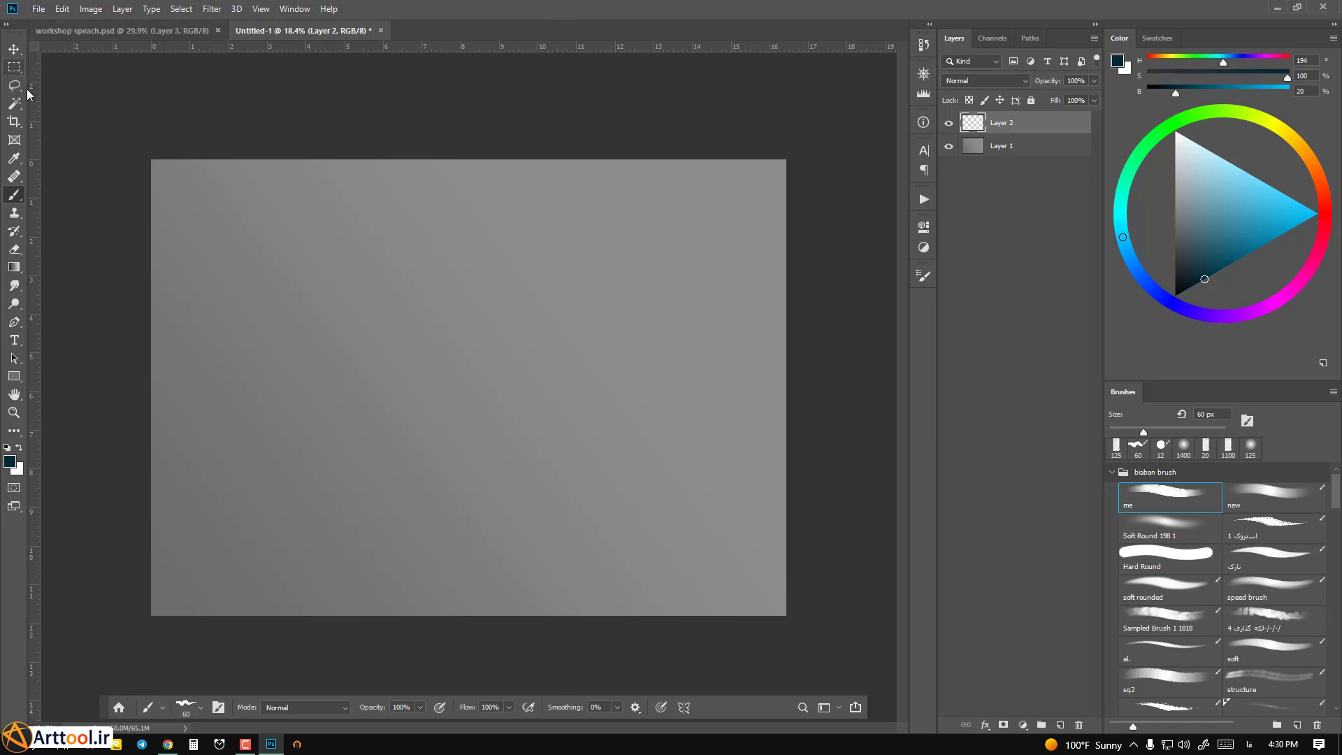
Dock the floating options bar directly beneath the menu bar with the Move tool active, and return to the Brush tool.
key(v)
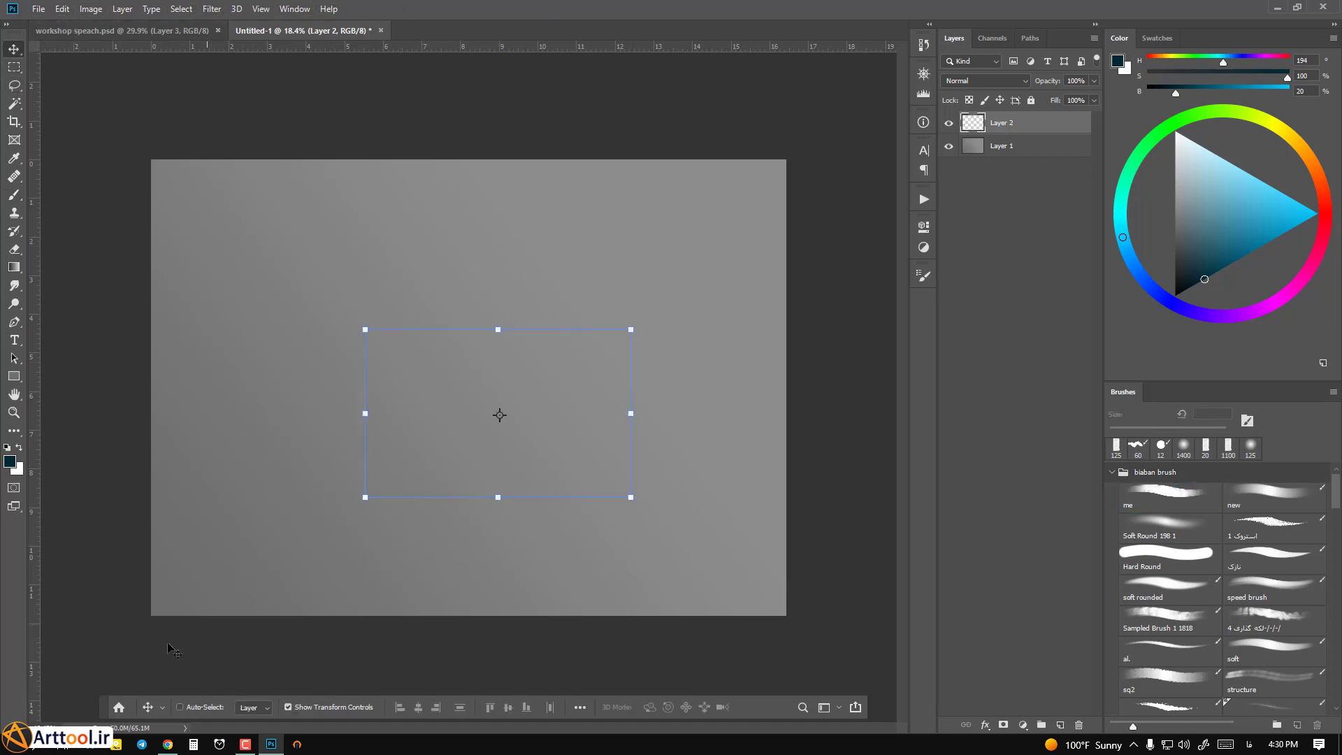
drag(104, 707, 105, 552)
drag(110, 507, 28, 28)
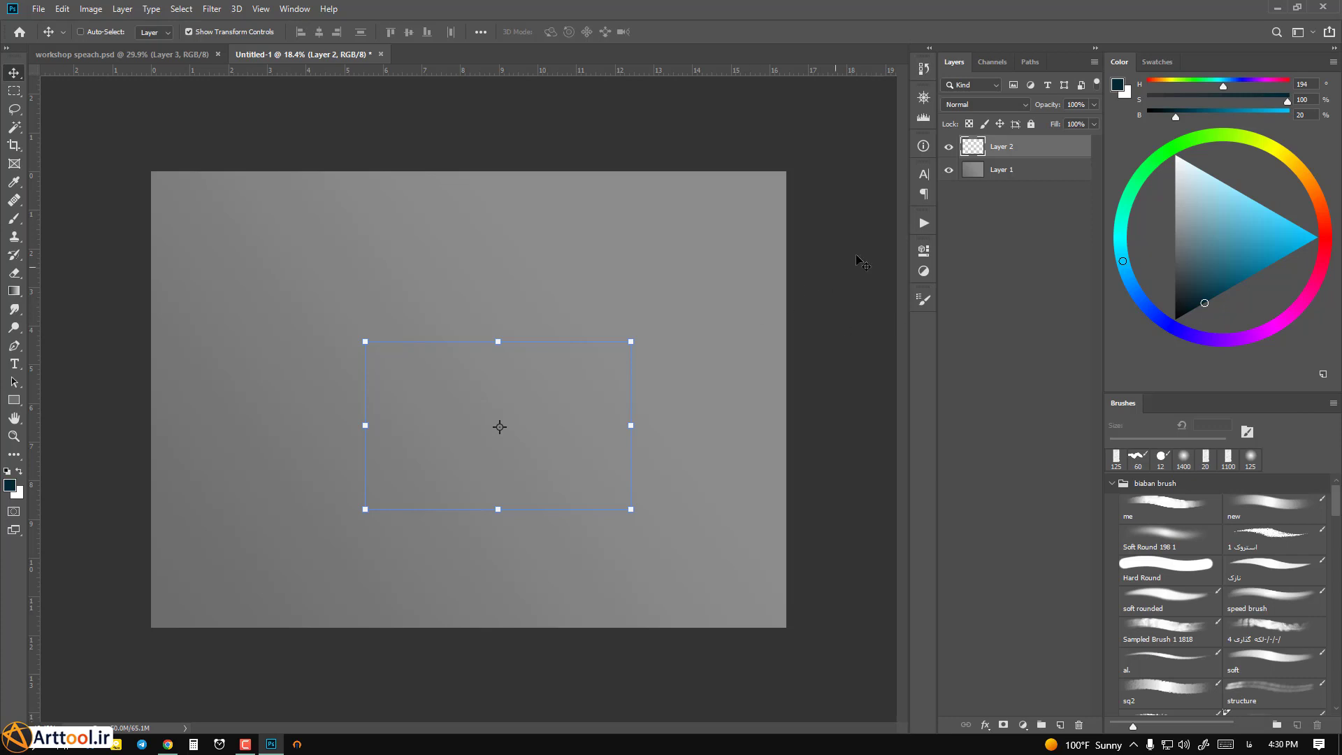
key(b)
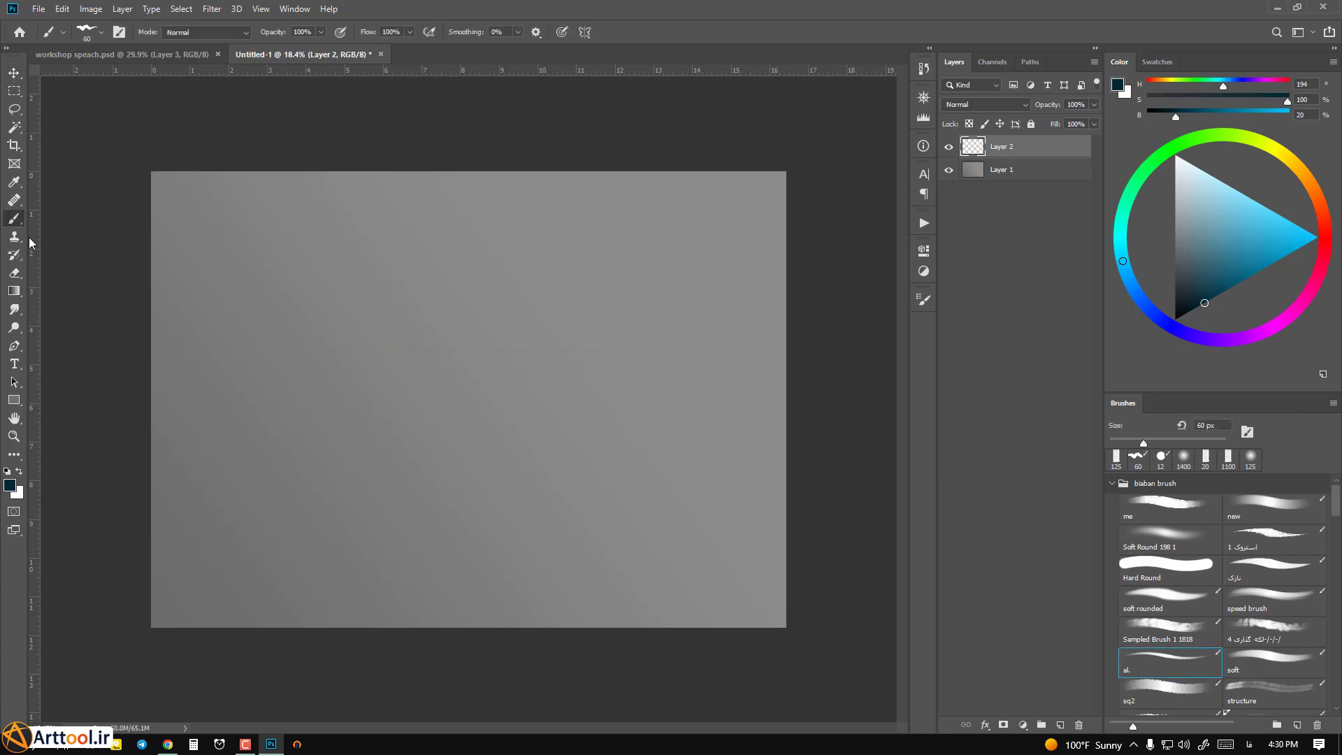
Try the two-column layout of the tools panel and return it to a single column.
click(7, 49)
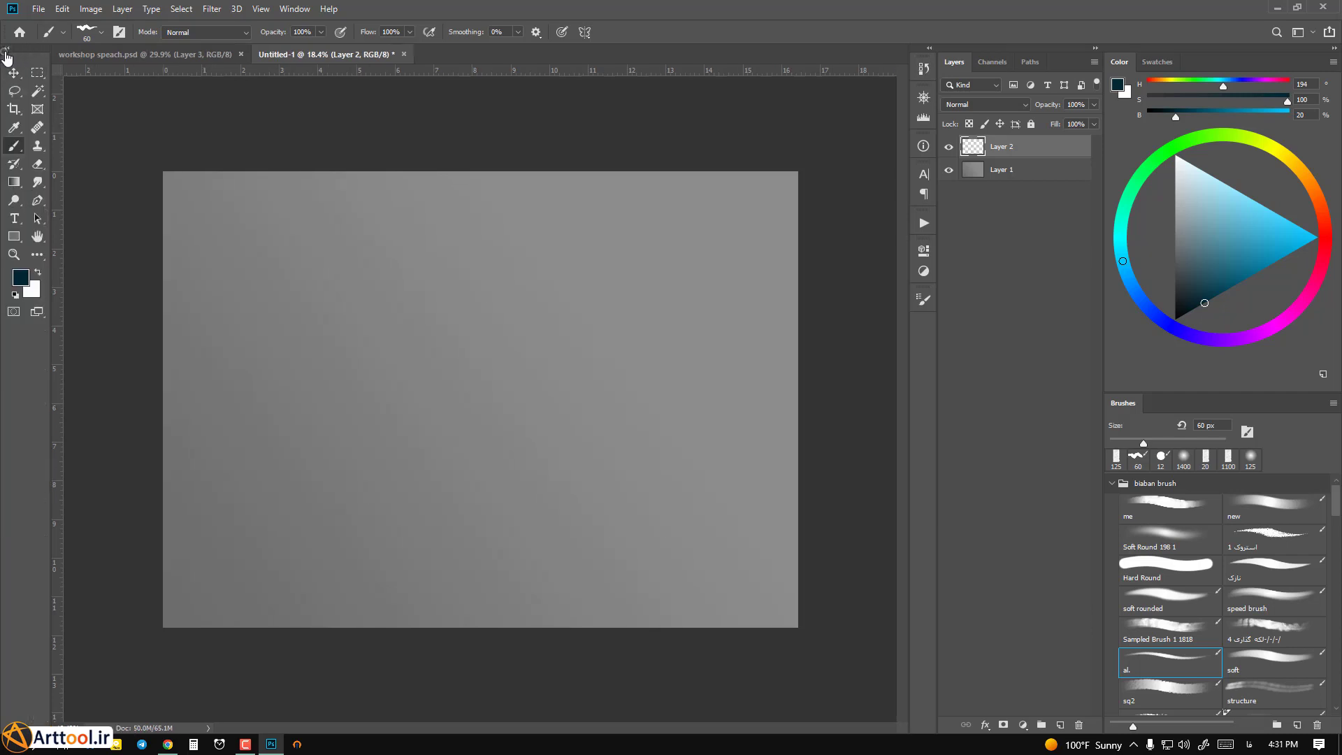
click(7, 49)
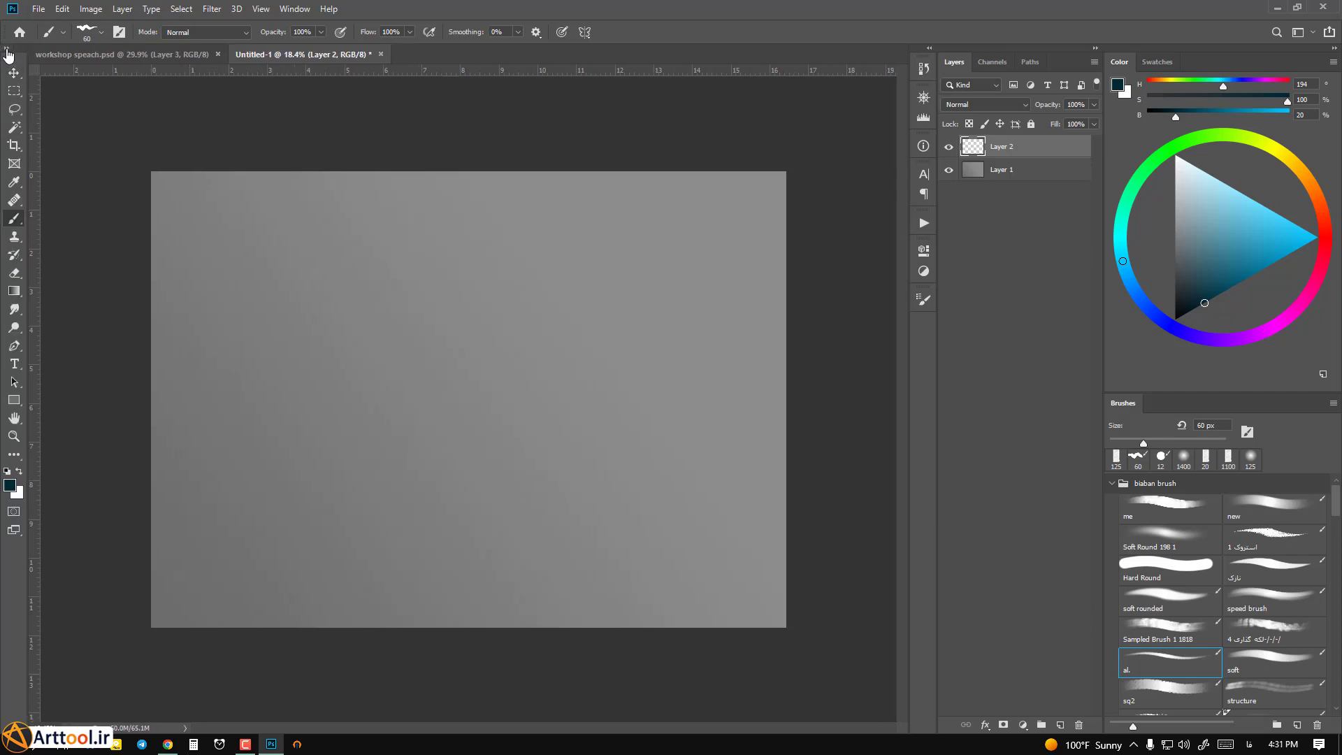
click(6, 49)
click(7, 51)
click(7, 51)
click(7, 51)
Hide the options bar and show it again.
click(293, 11)
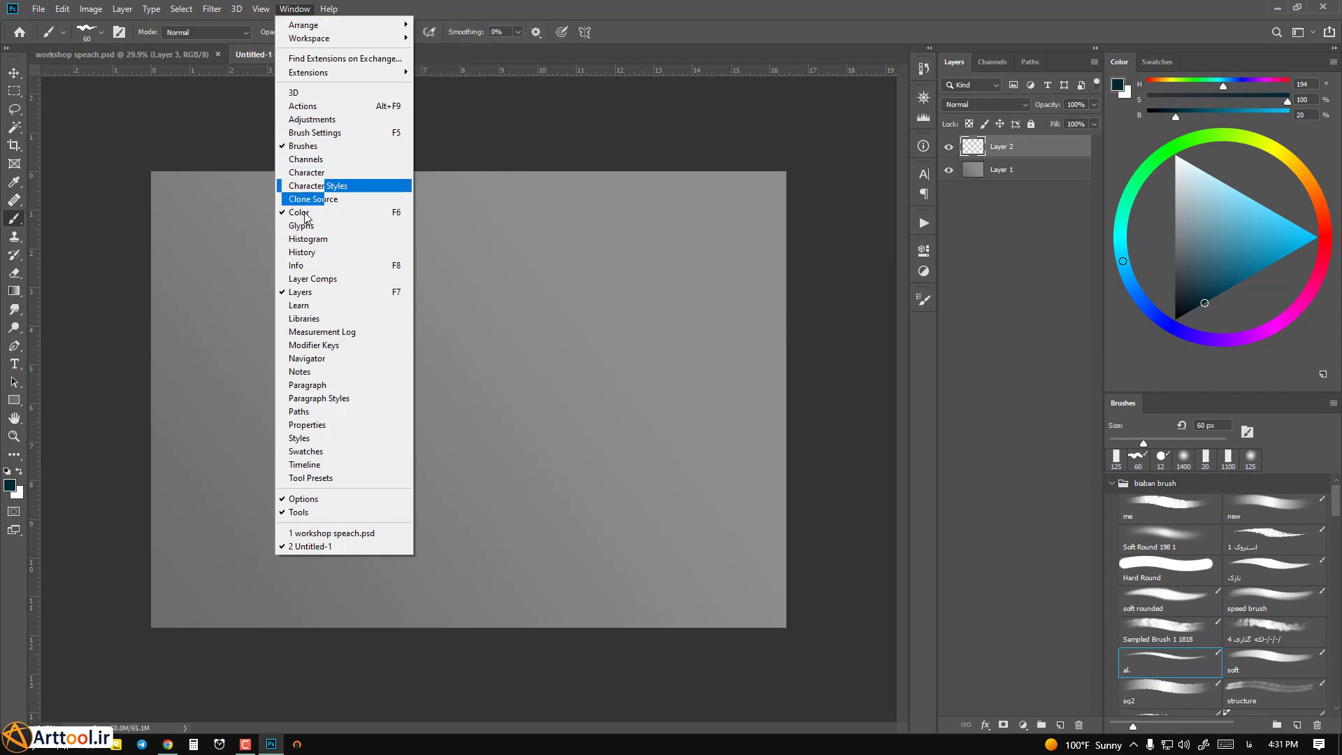
click(294, 499)
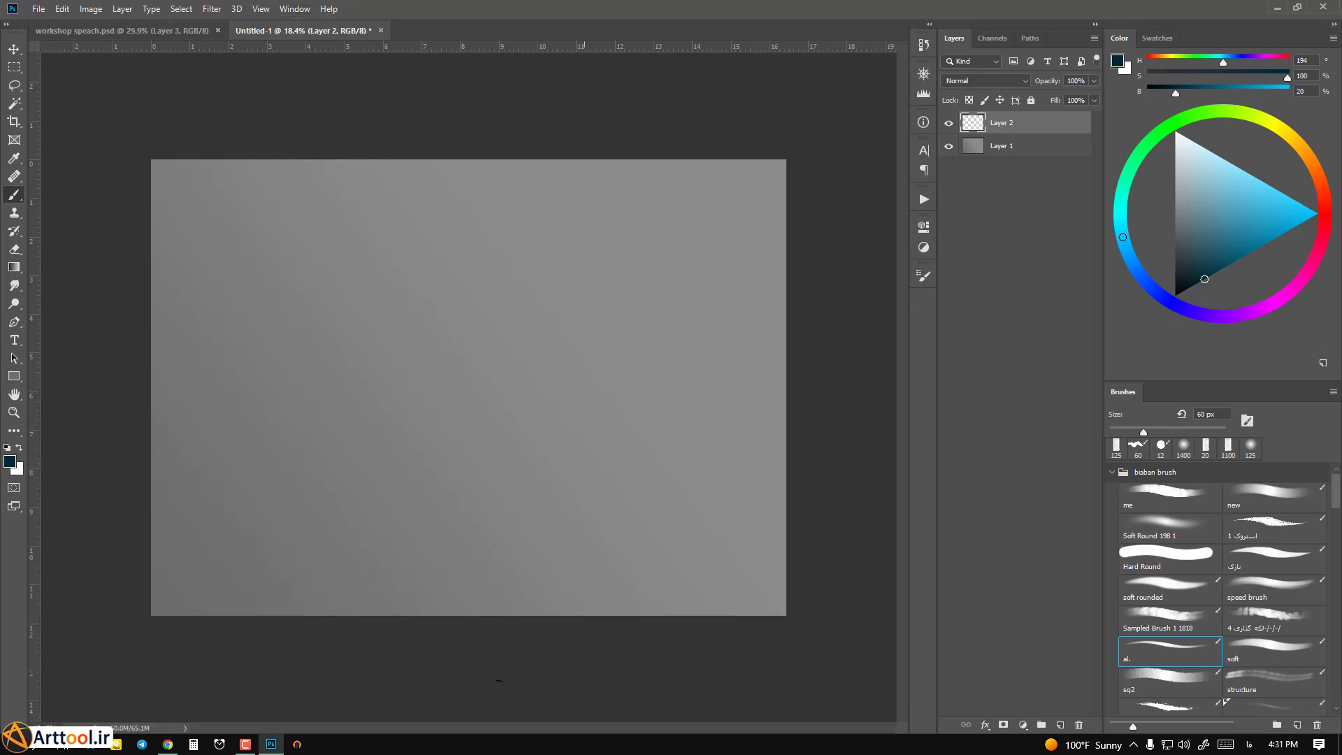
click(294, 8)
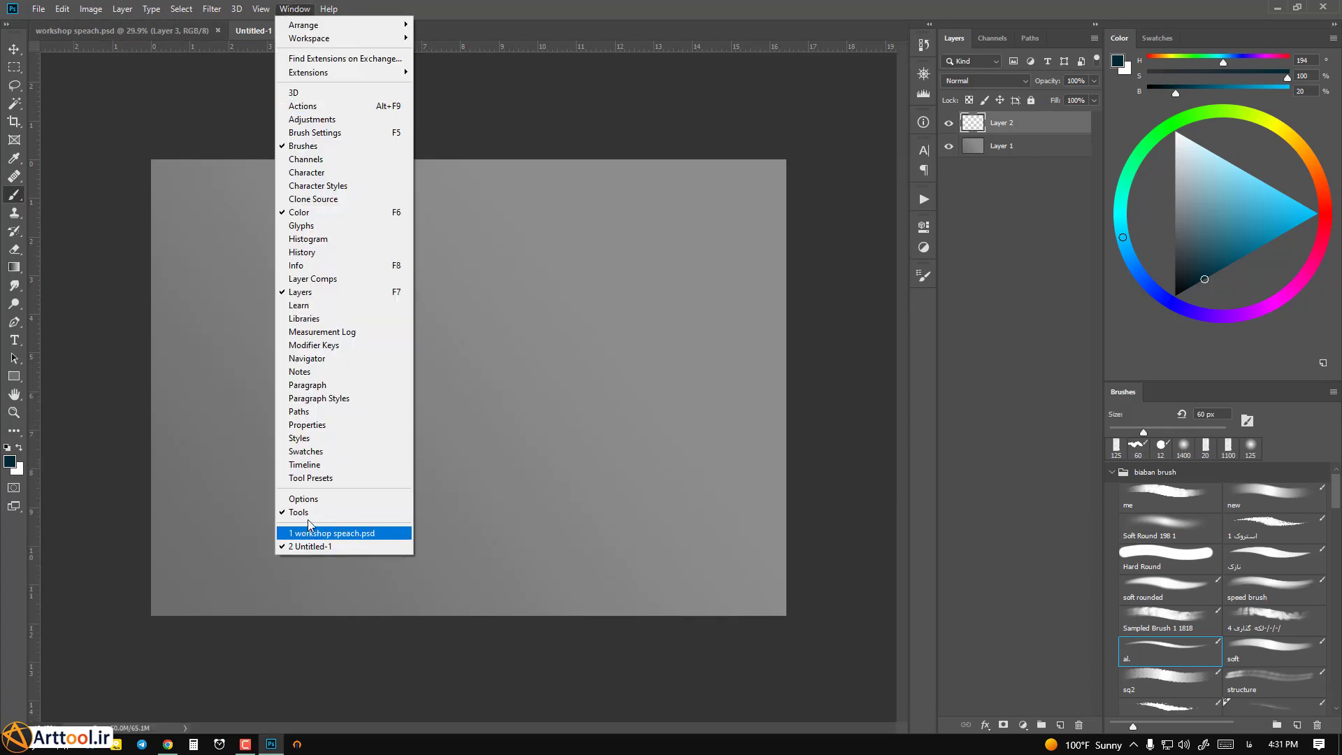
click(295, 499)
click(294, 9)
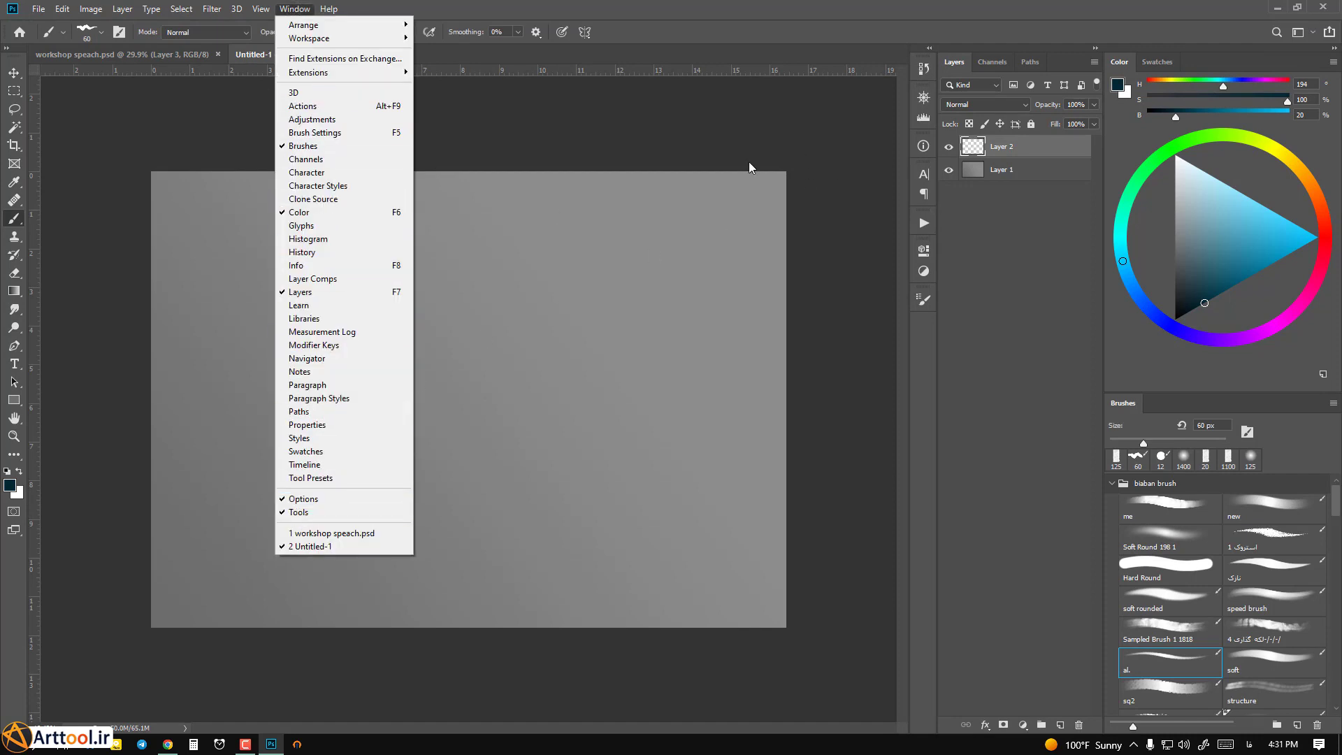
click(710, 18)
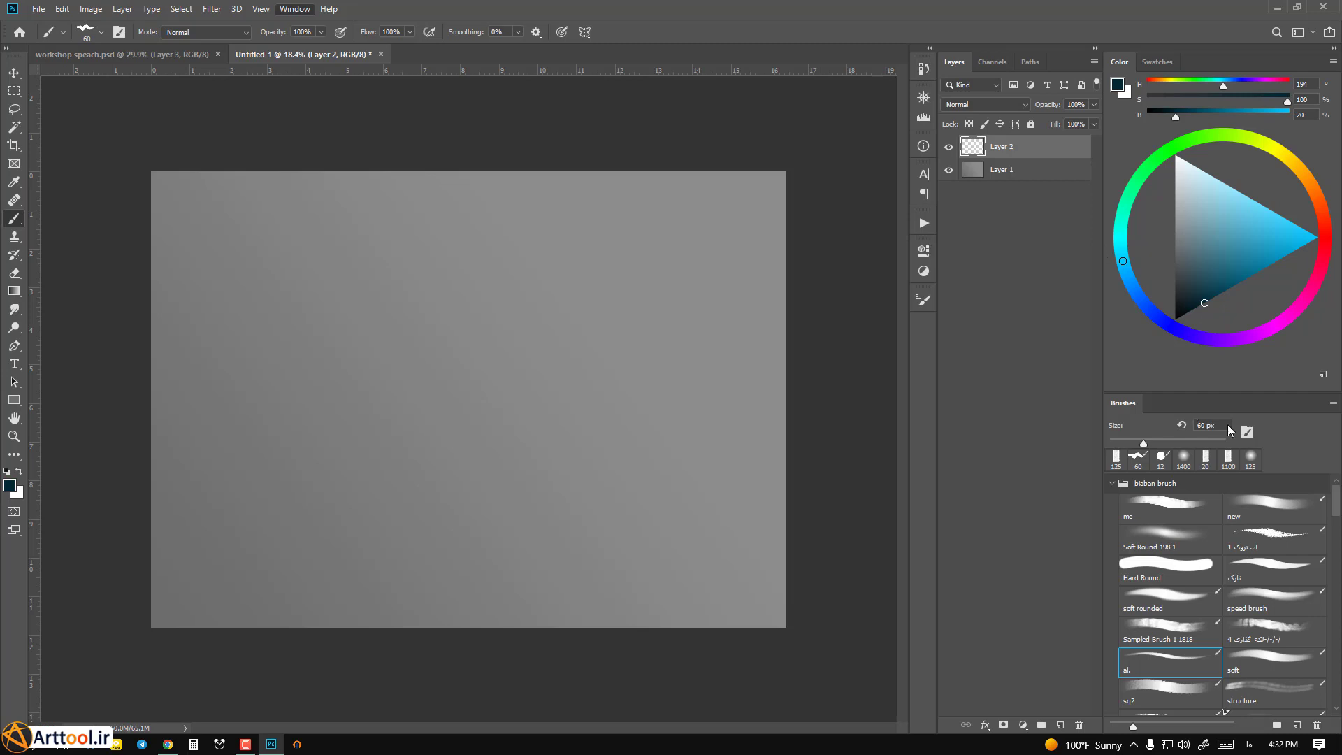
Look at the History, Character and Brush Settings panels by expanding and collapsing each one in turn.
click(924, 70)
click(924, 70)
click(923, 173)
click(923, 174)
click(923, 303)
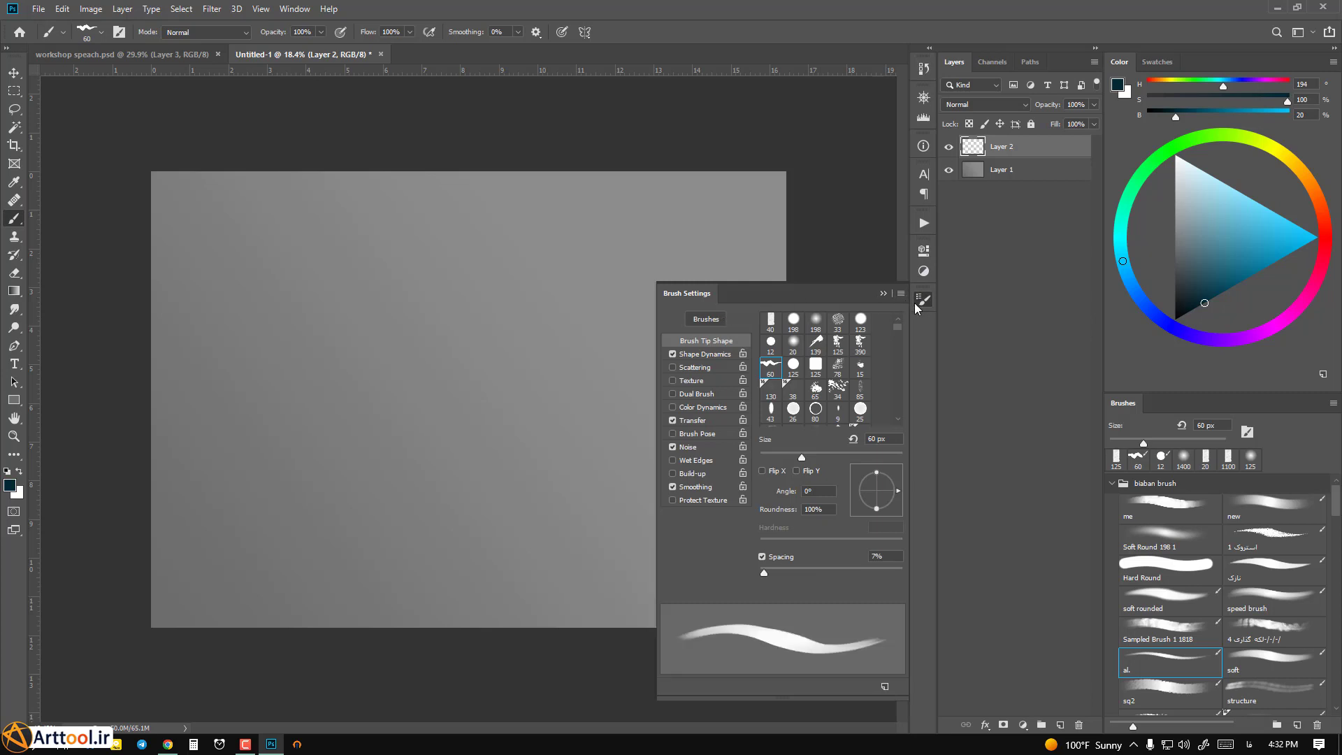
click(921, 305)
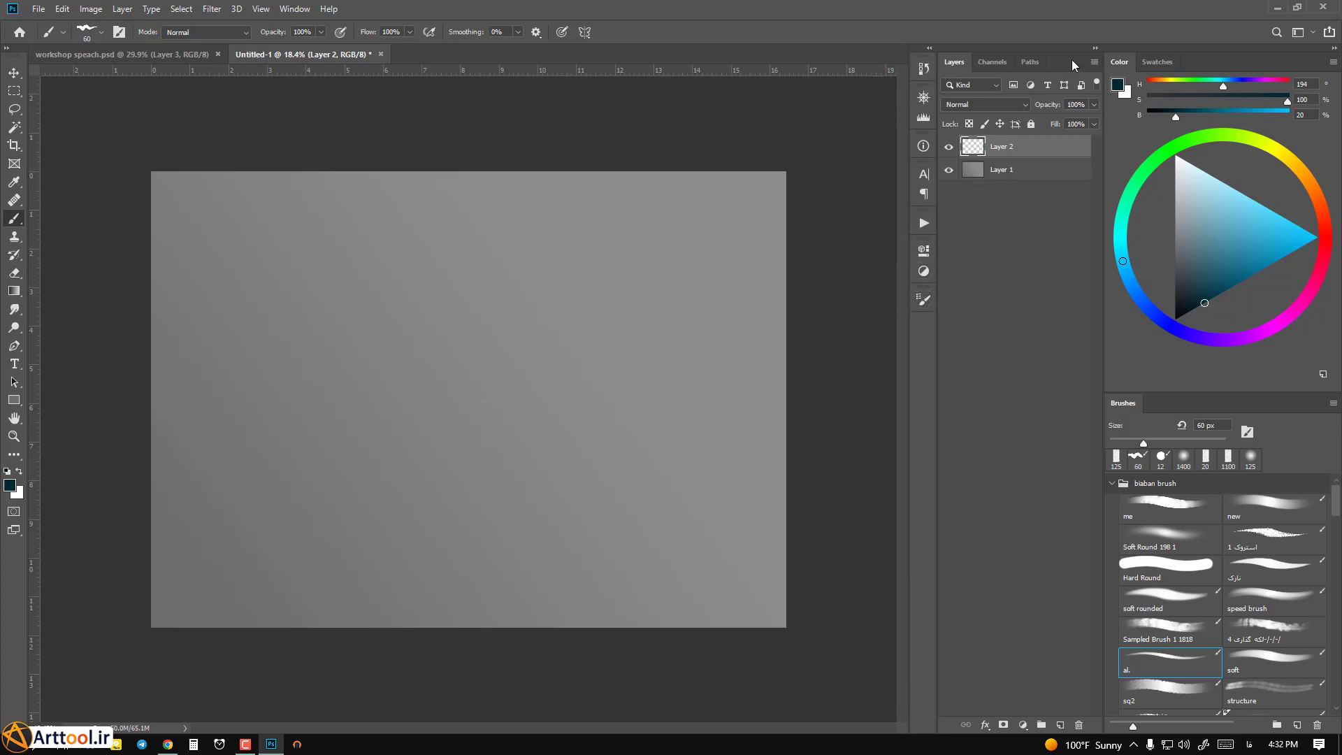
Detach the Layers panel so it floats over the canvas, then close and reopen it.
drag(1073, 61, 667, 270)
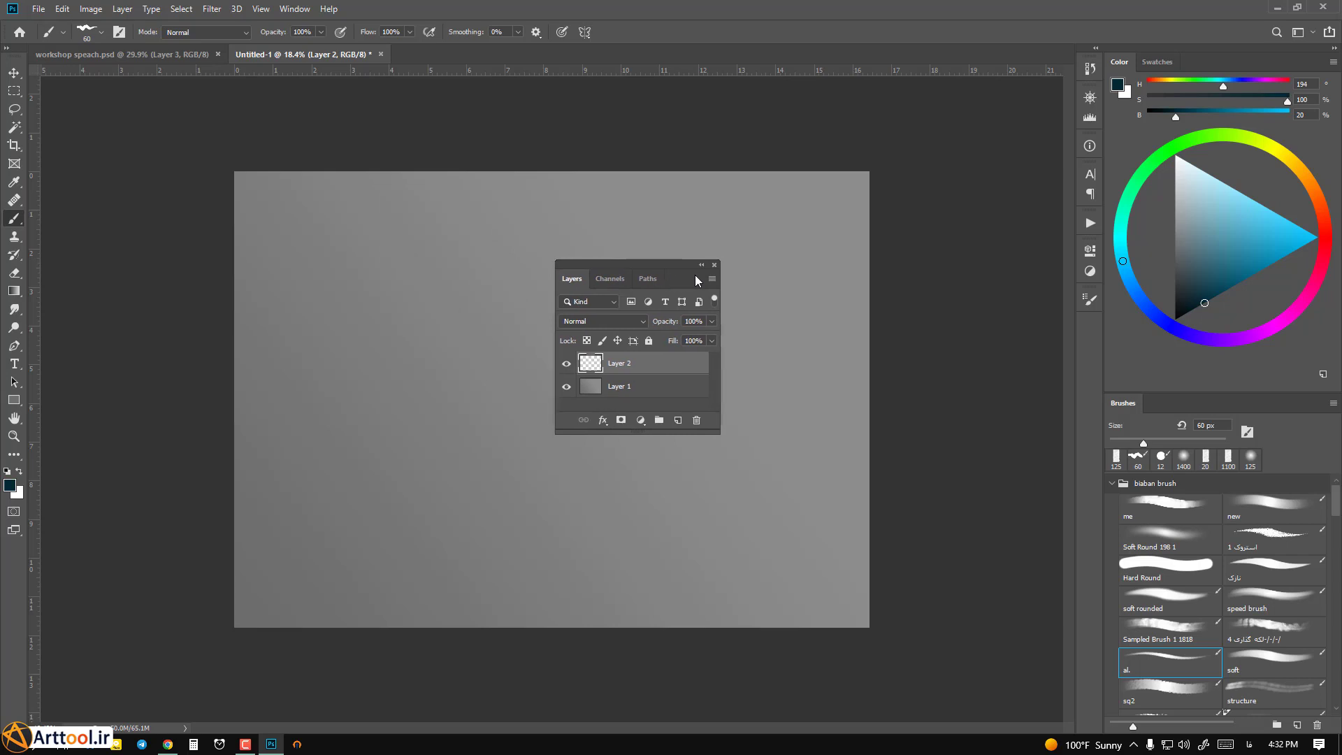
click(715, 264)
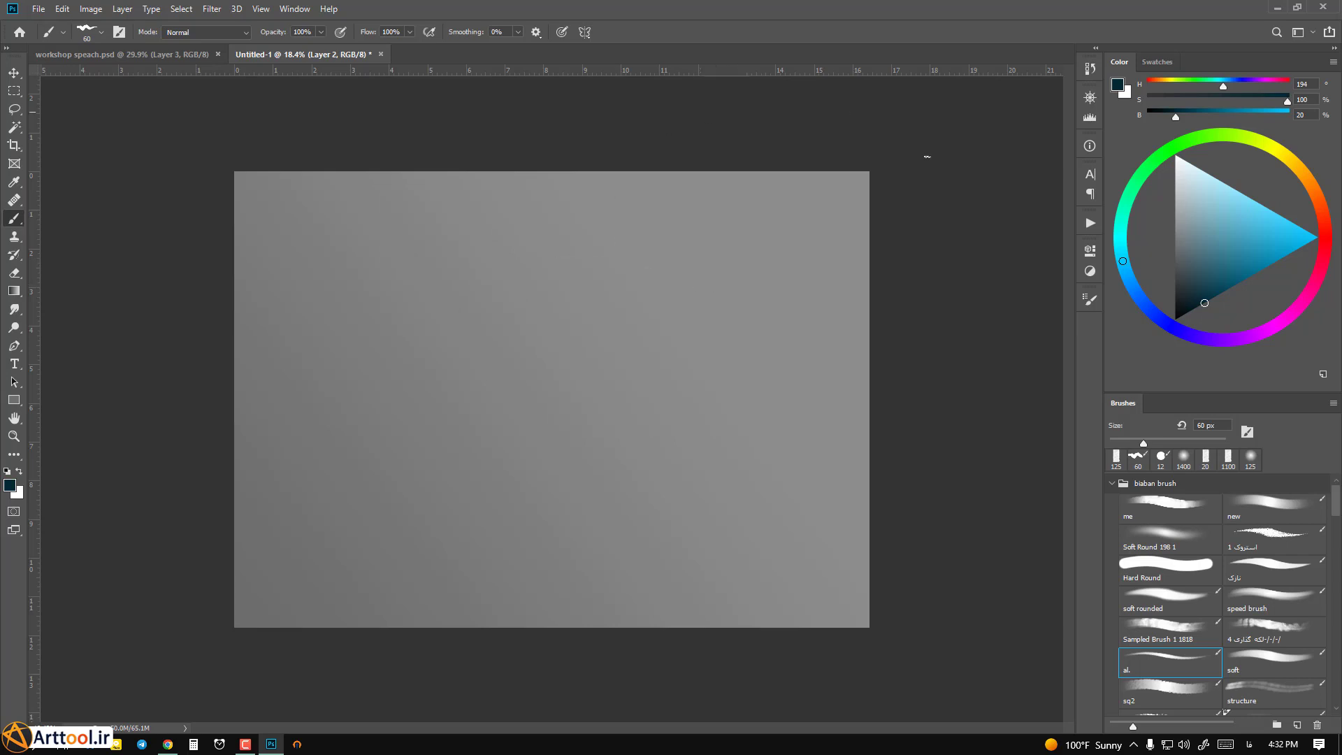
click(295, 8)
click(323, 302)
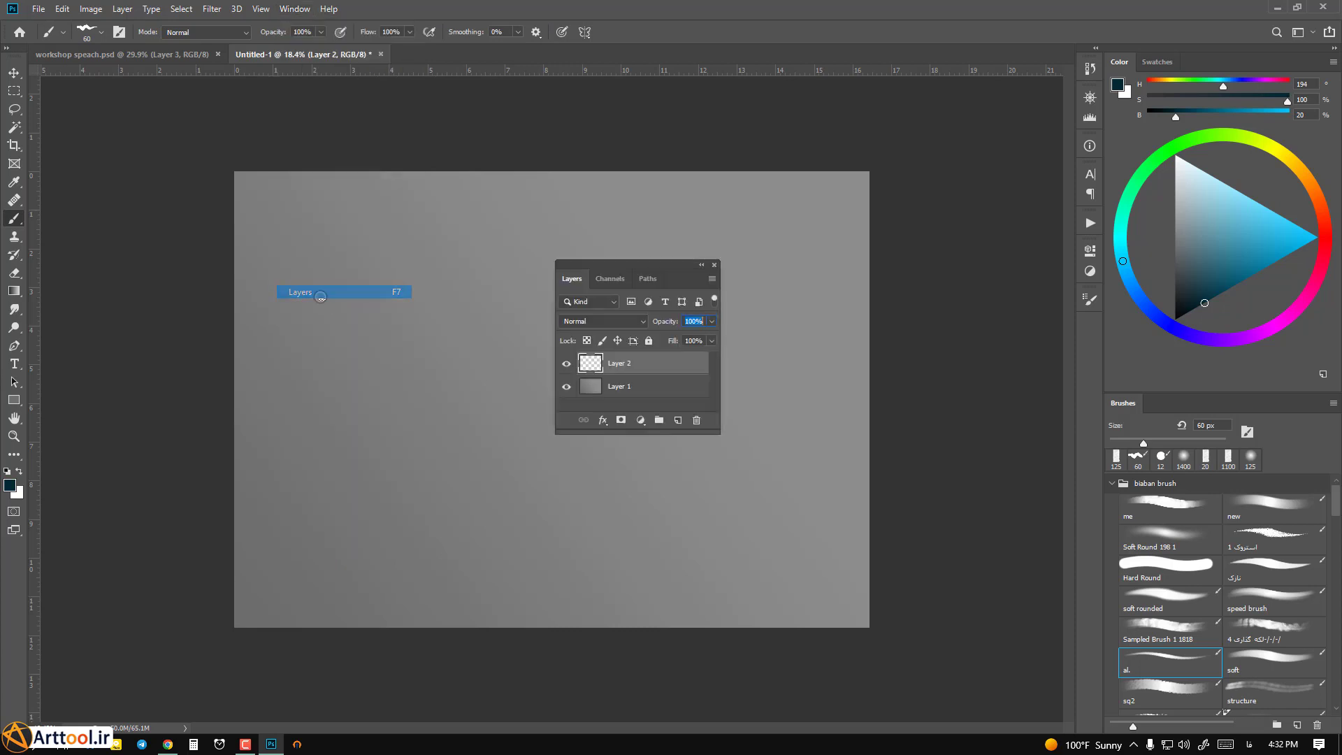
Dock the Layers panel beside the Color panel, try it between Color and Brushes, and return it to its own column.
drag(679, 277, 1106, 115)
mouse_move(1063, 62)
mouse_down()
mouse_move(680, 183)
mouse_move(1278, 464)
mouse_move(1295, 399)
mouse_up()
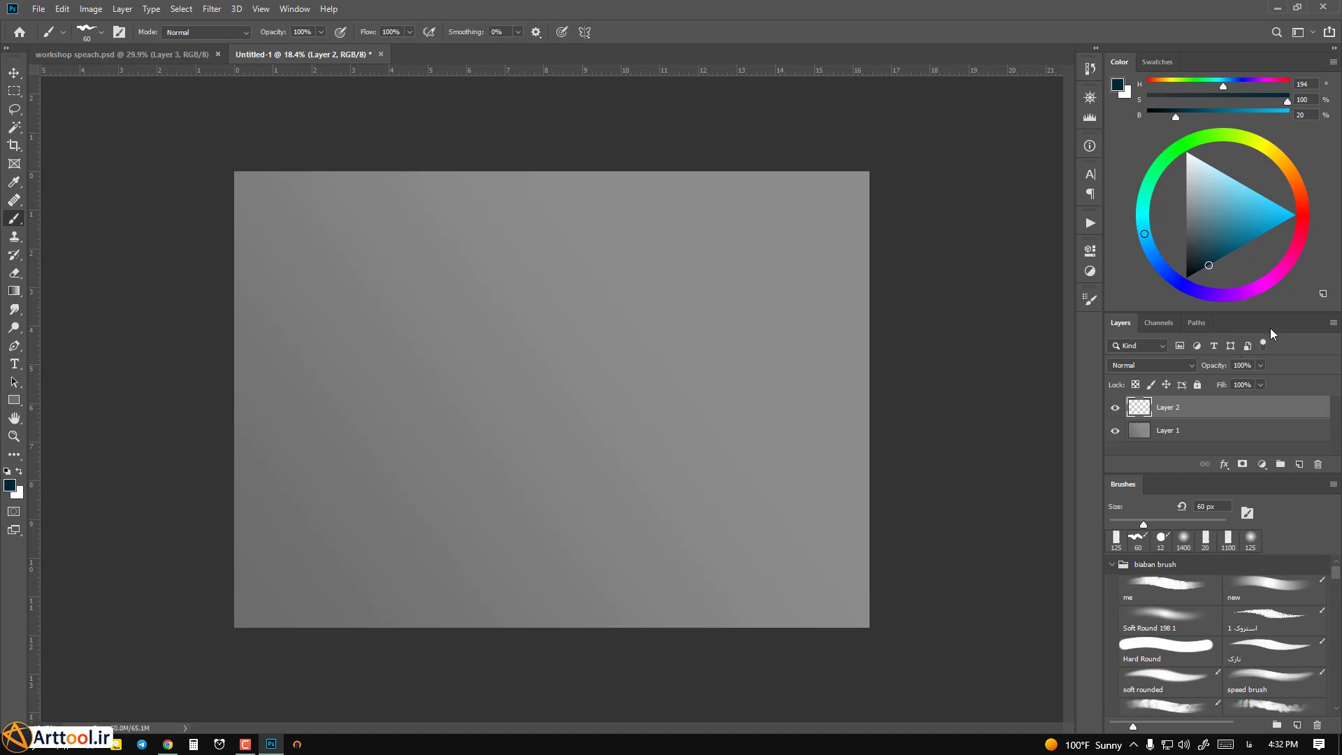
drag(1270, 329, 1102, 113)
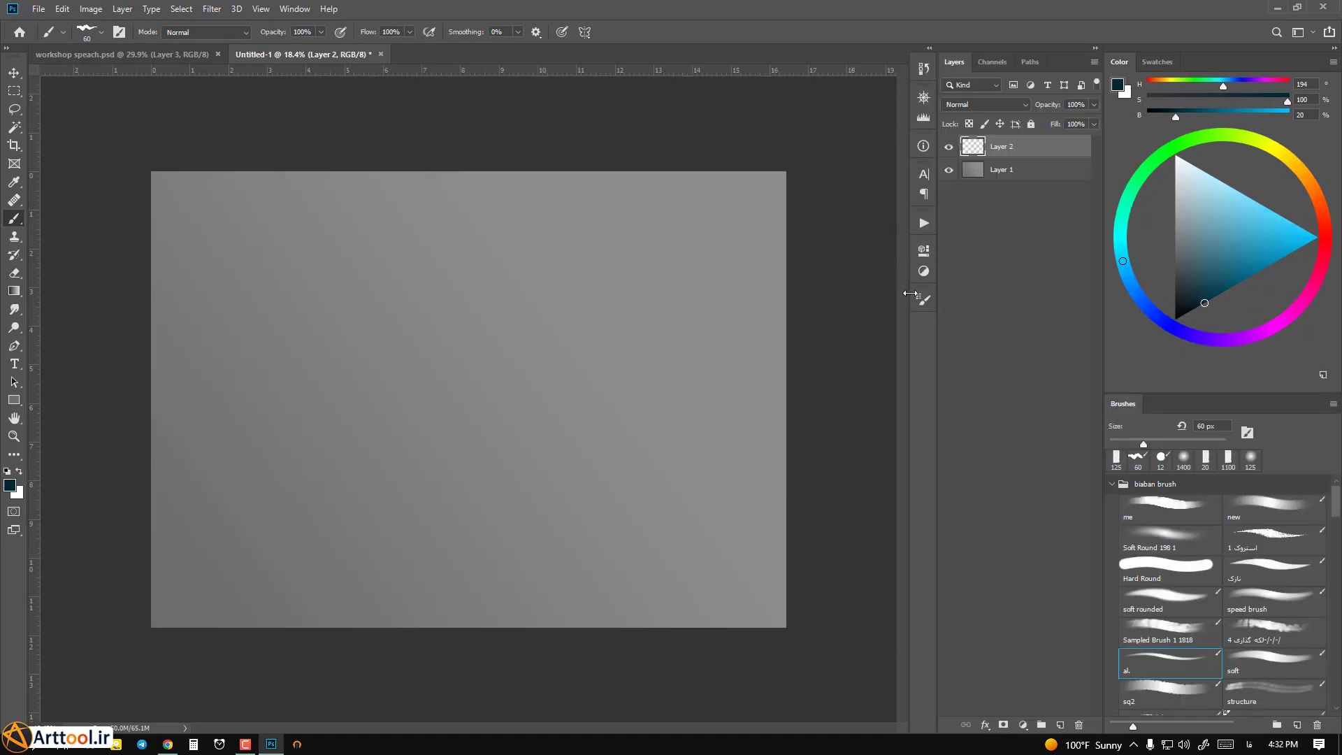
Detach and close the Brush Settings panel, then reopen it and dock it back below the other collapsed panels.
drag(923, 299, 529, 276)
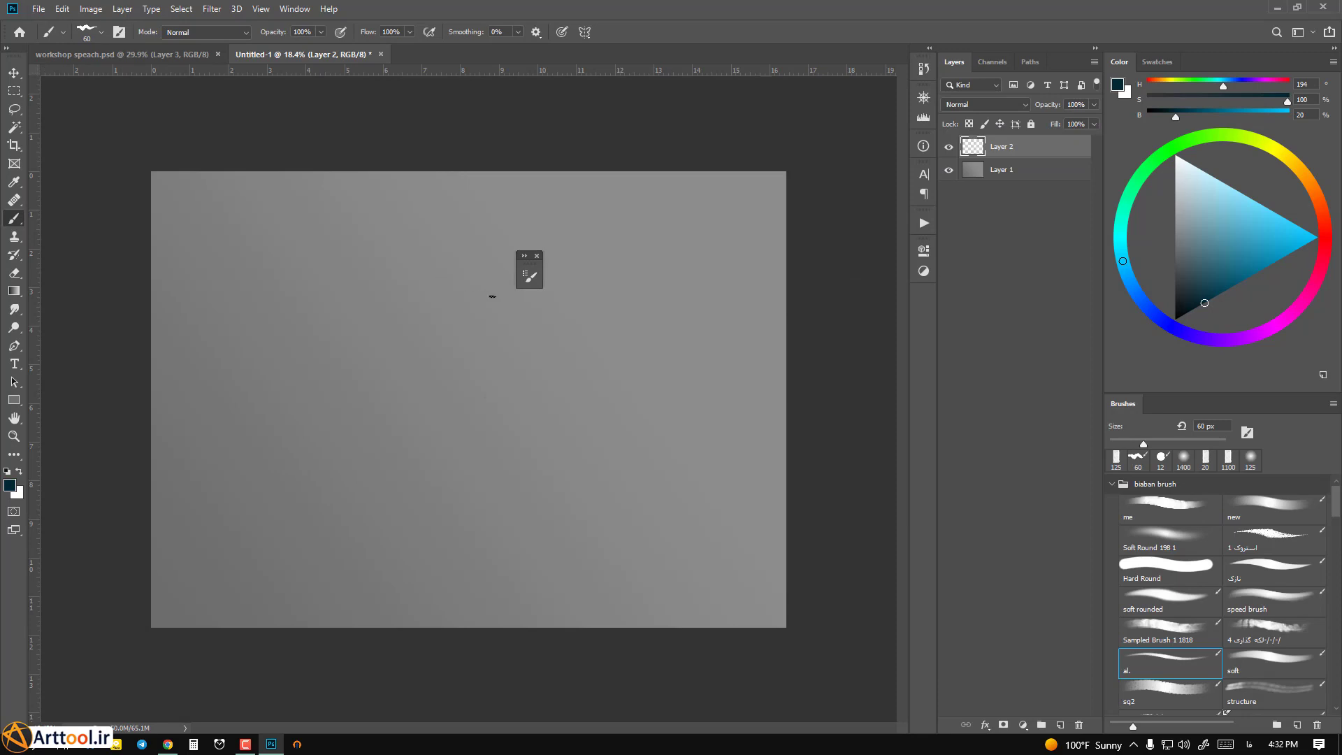
click(538, 256)
click(292, 9)
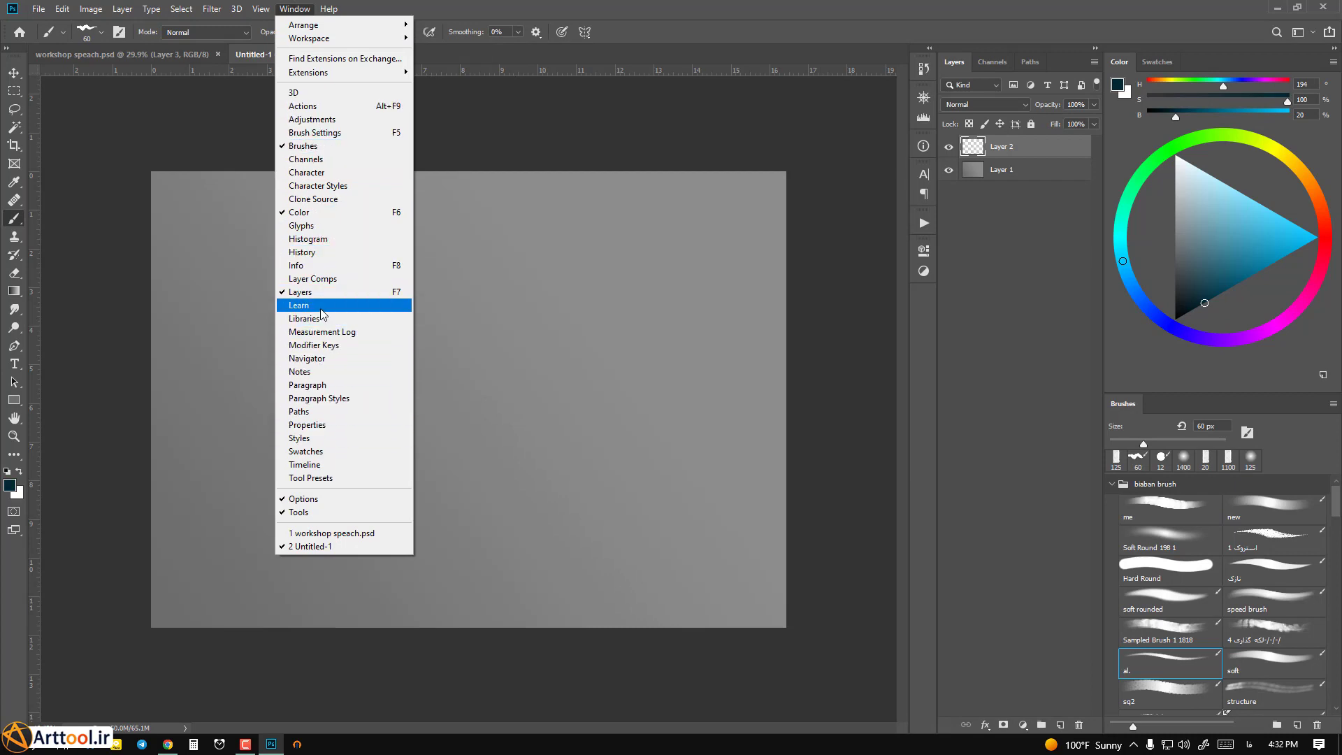
click(323, 133)
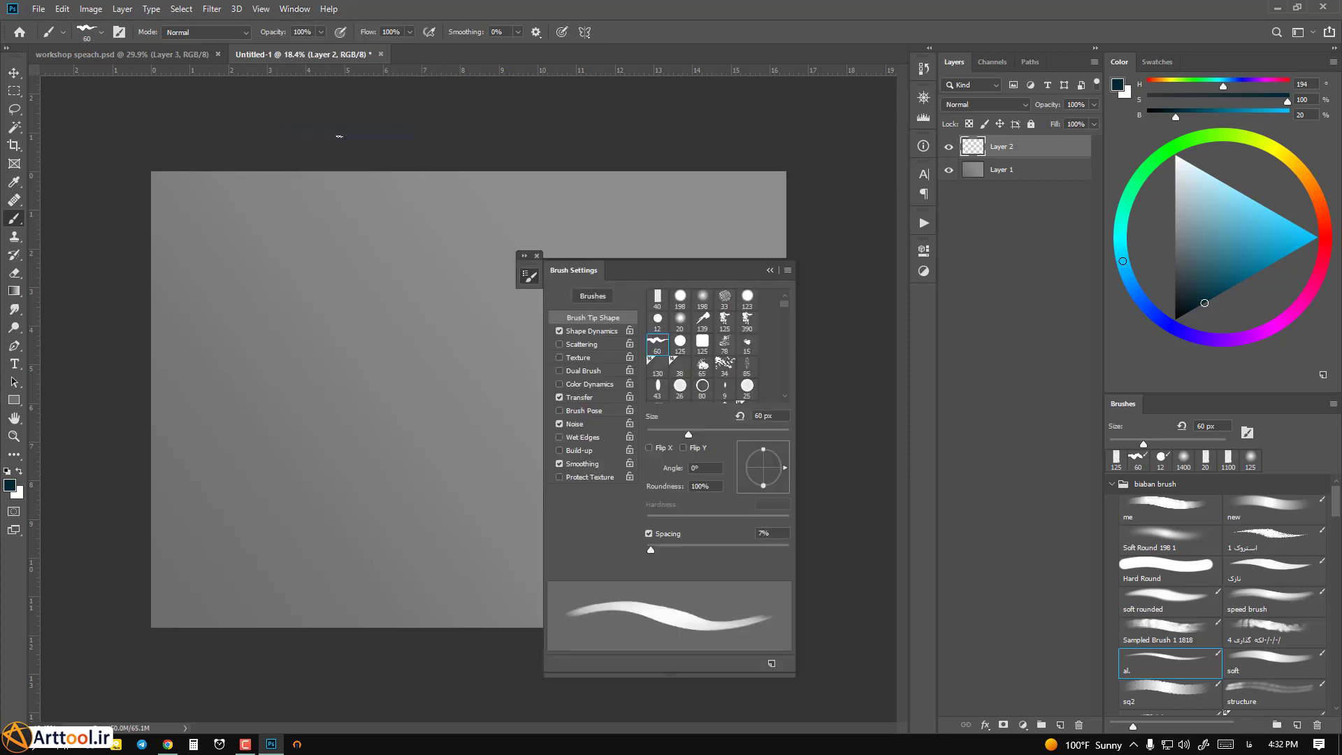
click(530, 277)
mouse_move(528, 276)
mouse_down()
mouse_move(811, 278)
mouse_move(925, 301)
mouse_up()
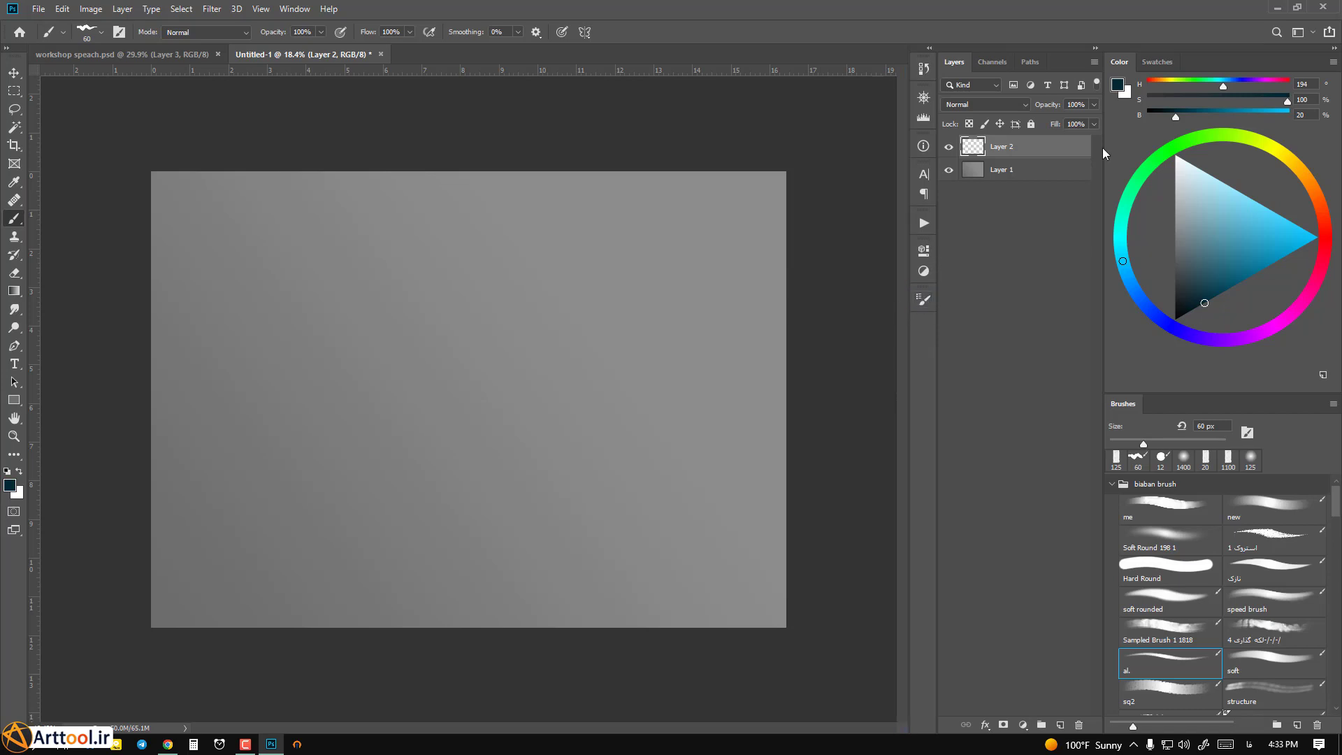
Detach the Color panel so it floats over the canvas, then close and reopen it.
mouse_move(1317, 61)
mouse_down()
mouse_move(1122, 94)
mouse_move(603, 140)
mouse_up()
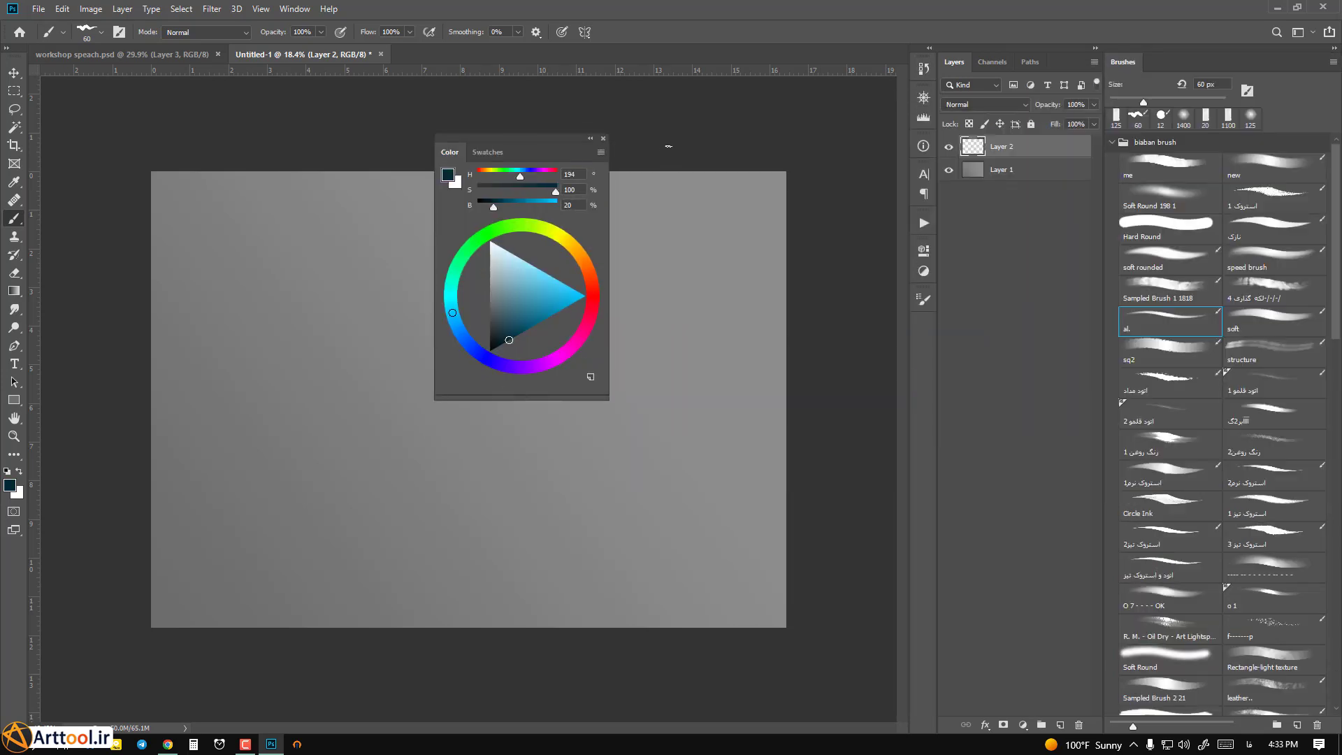
click(604, 140)
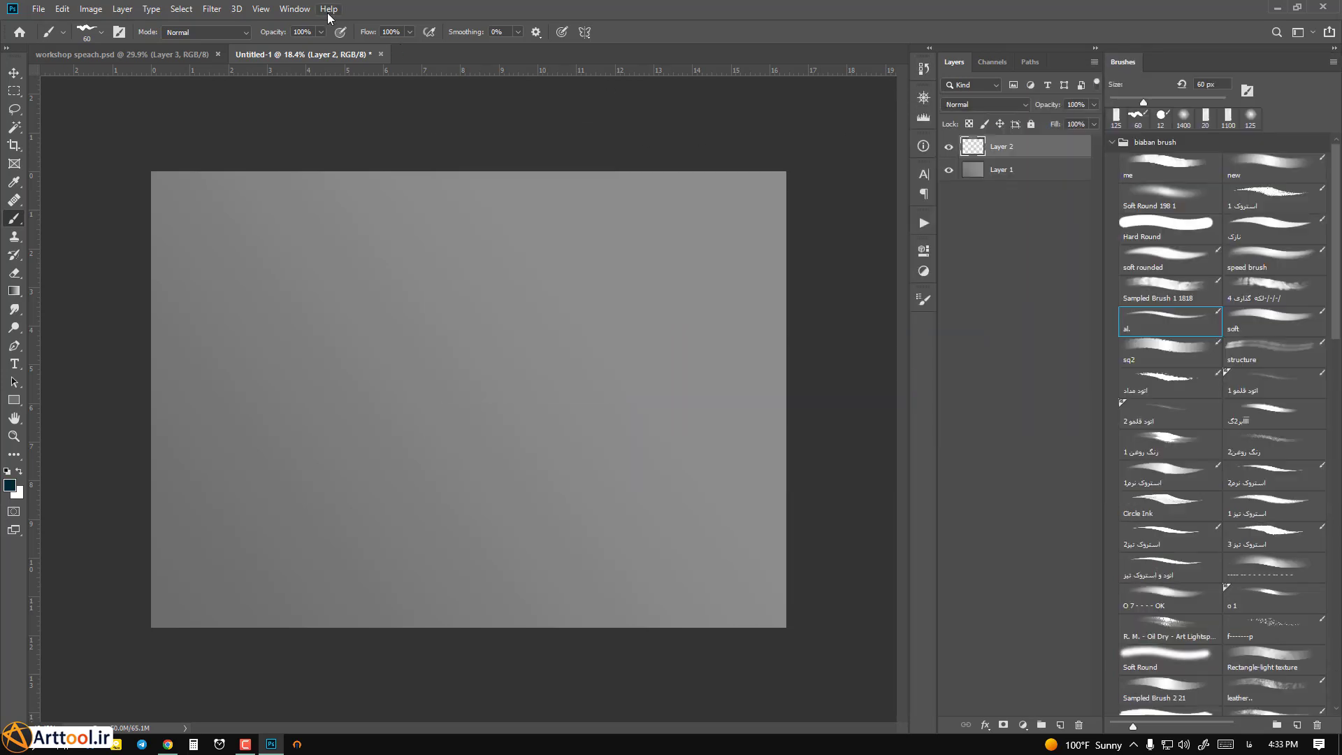
click(295, 8)
mouse_move(322, 74)
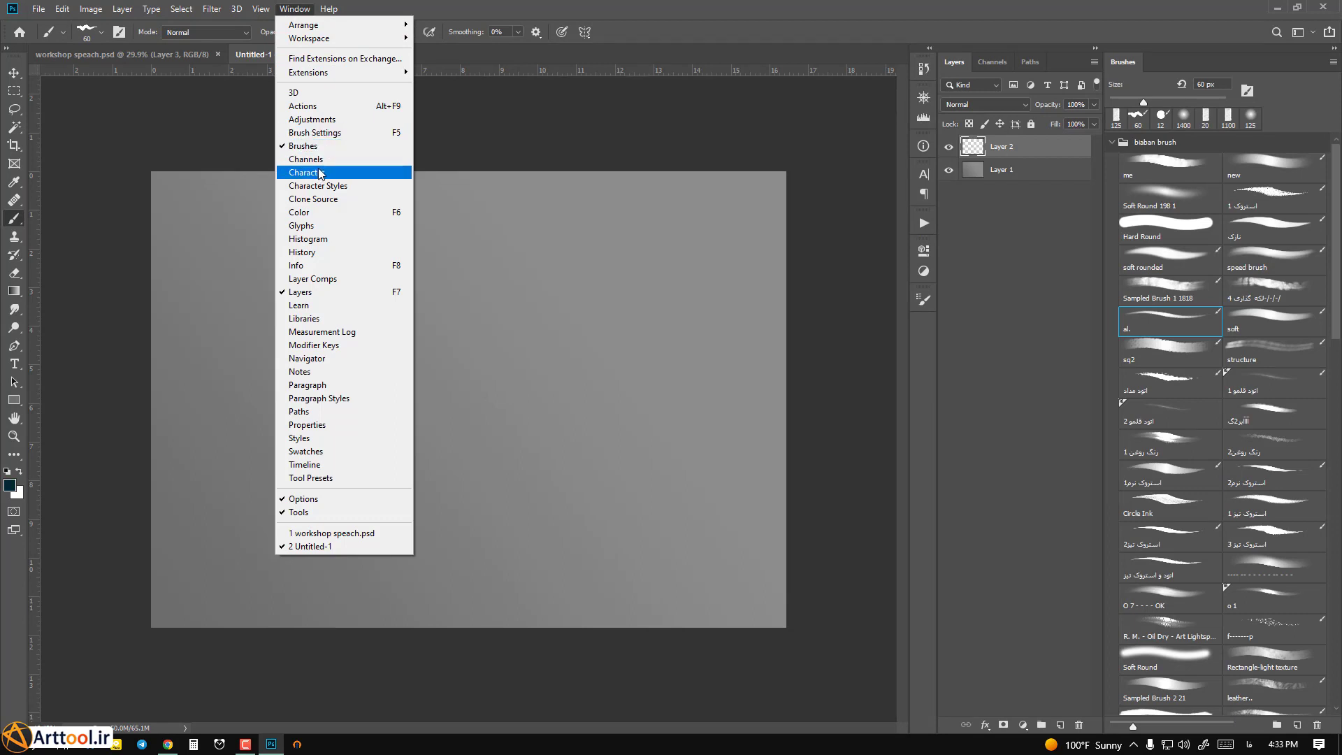
click(316, 212)
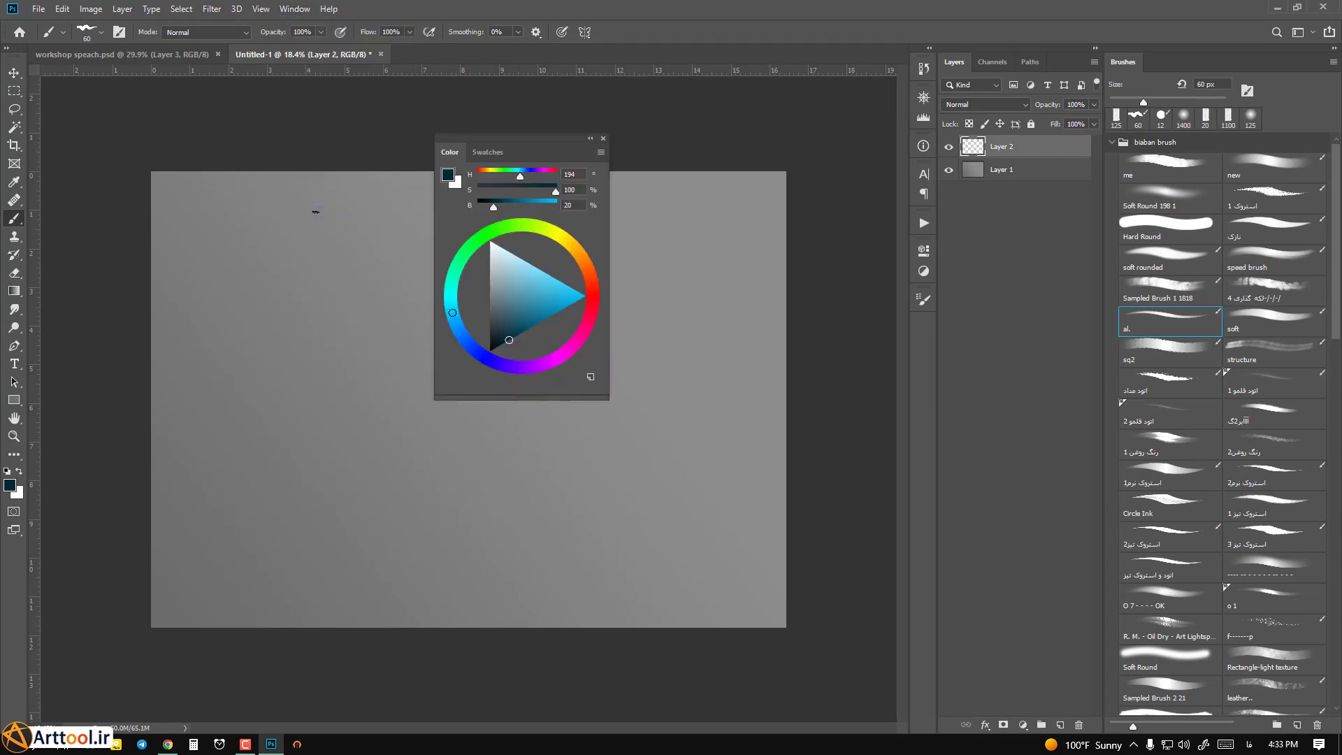
Try the Hue Cube display in the Color panel and switch back to Color Wheel.
click(600, 153)
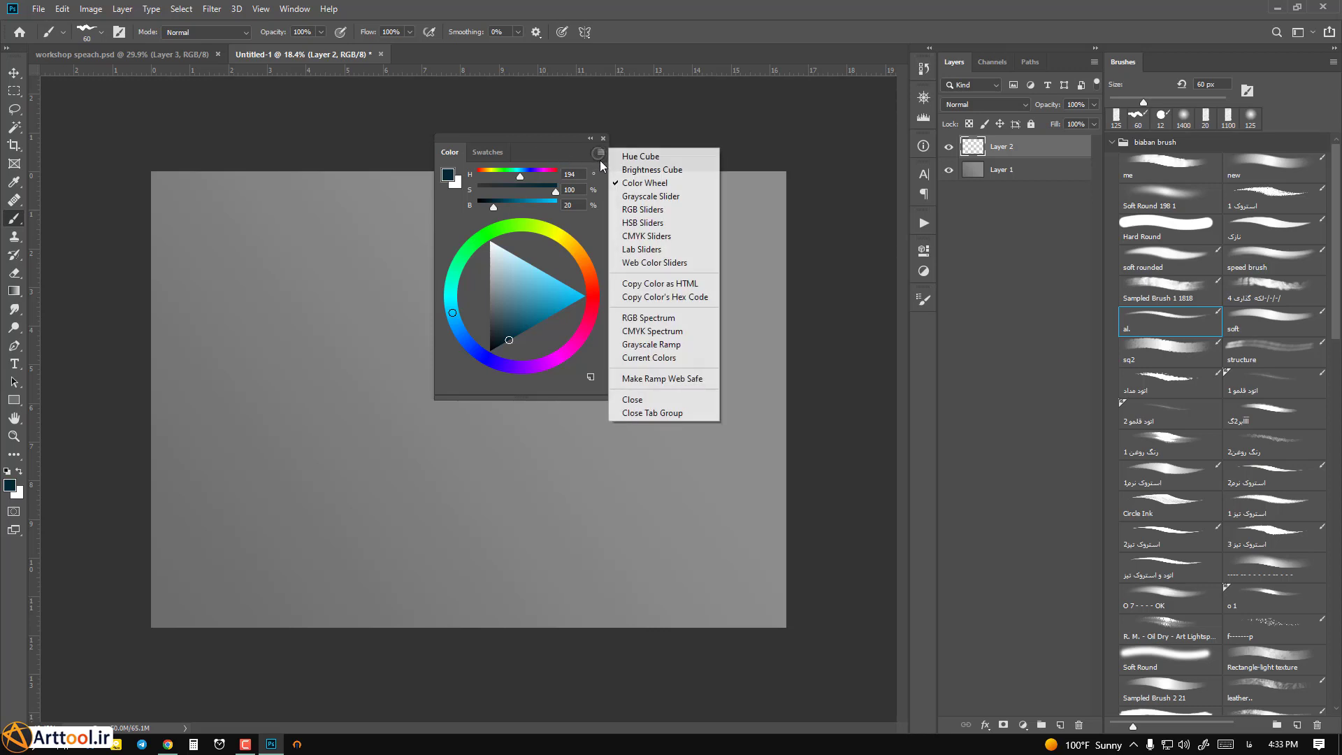
click(640, 157)
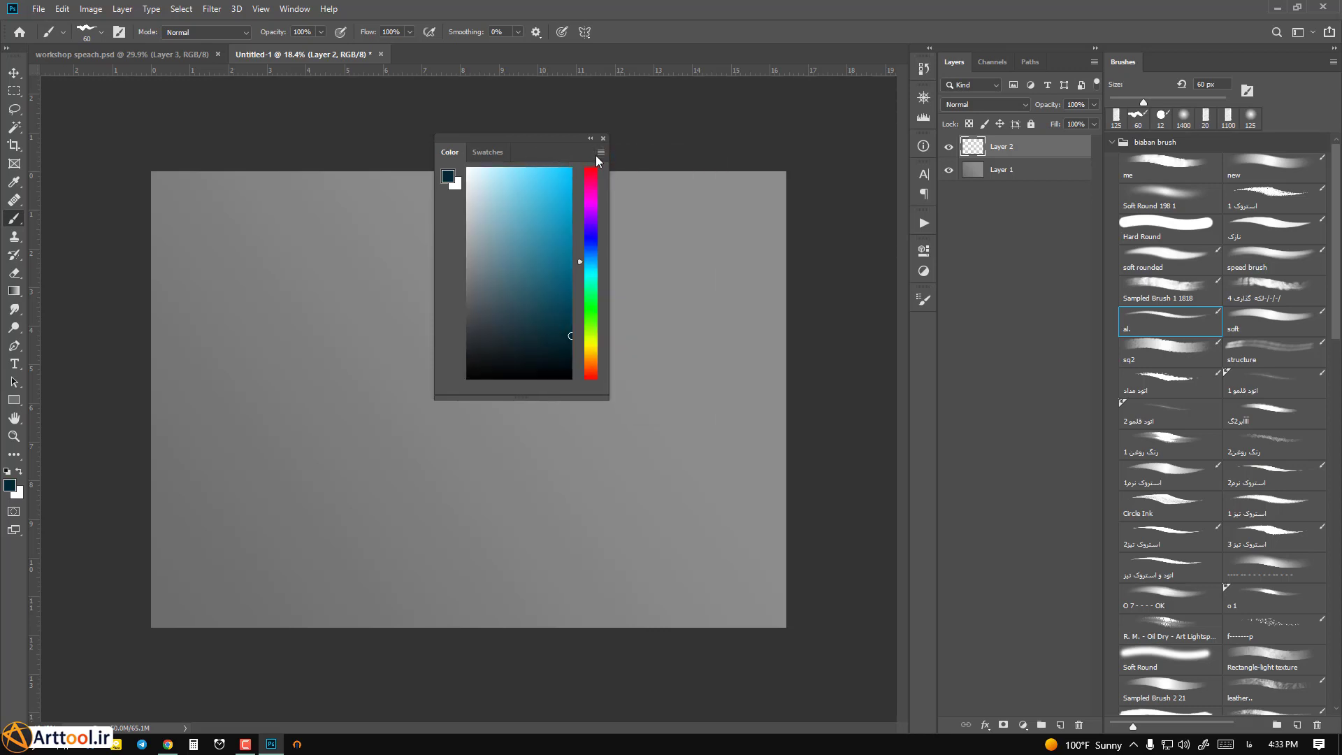
click(602, 152)
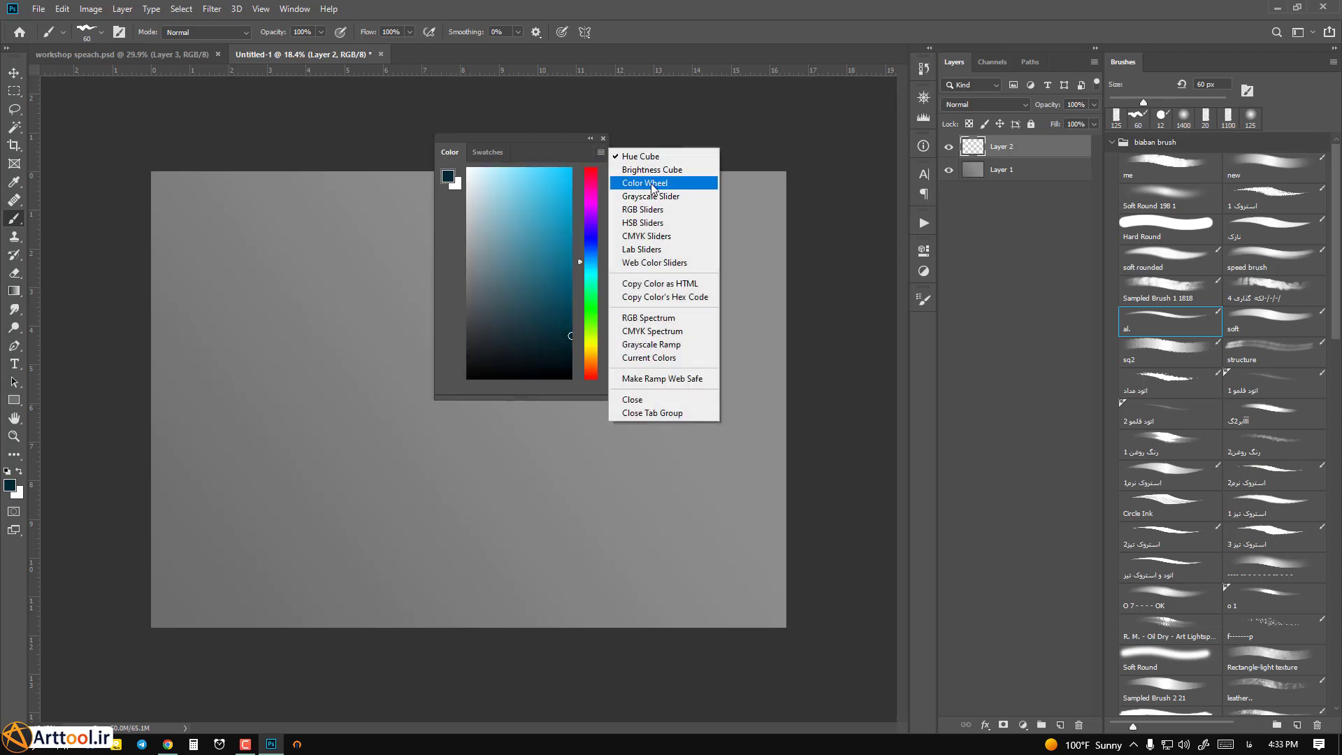
click(652, 185)
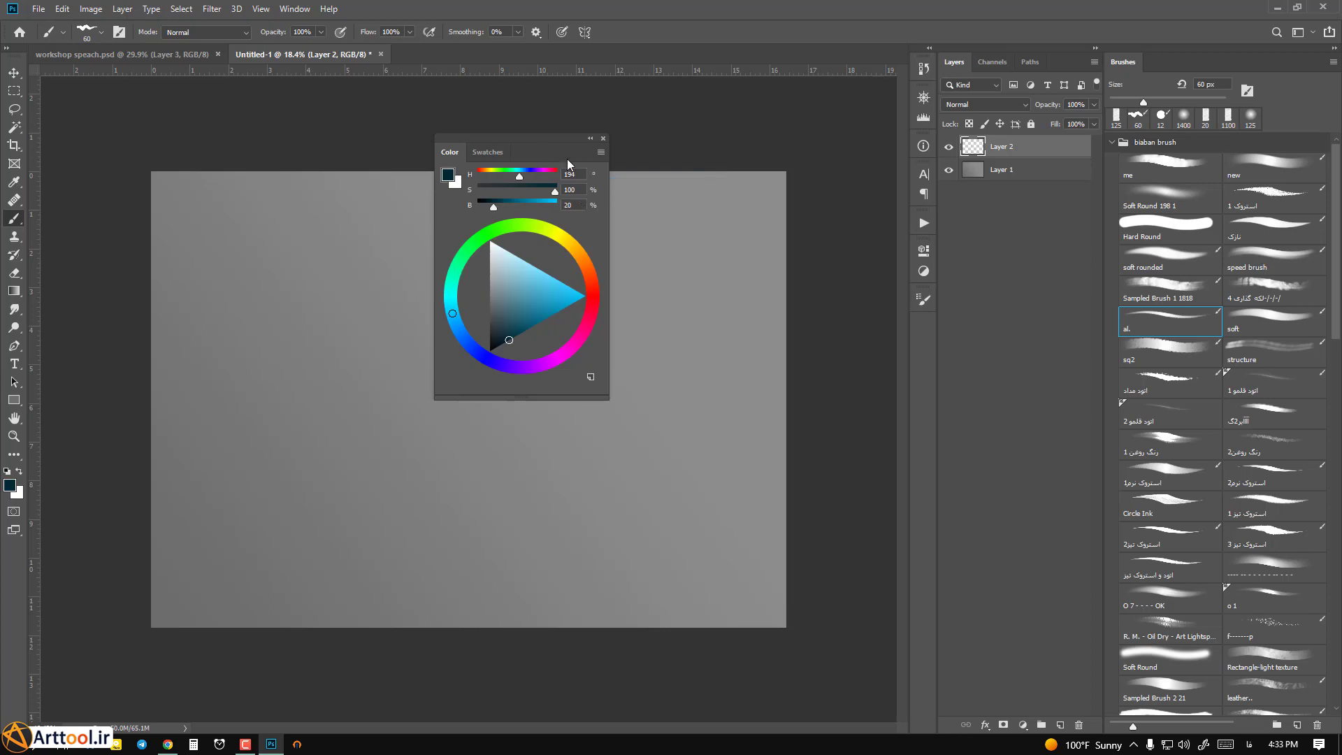
Dock the Color panel above the Brushes panel and make it taller to enlarge the color wheel.
mouse_move(568, 158)
mouse_down()
mouse_move(618, 186)
mouse_move(790, 214)
mouse_move(1238, 116)
mouse_move(1261, 47)
mouse_up()
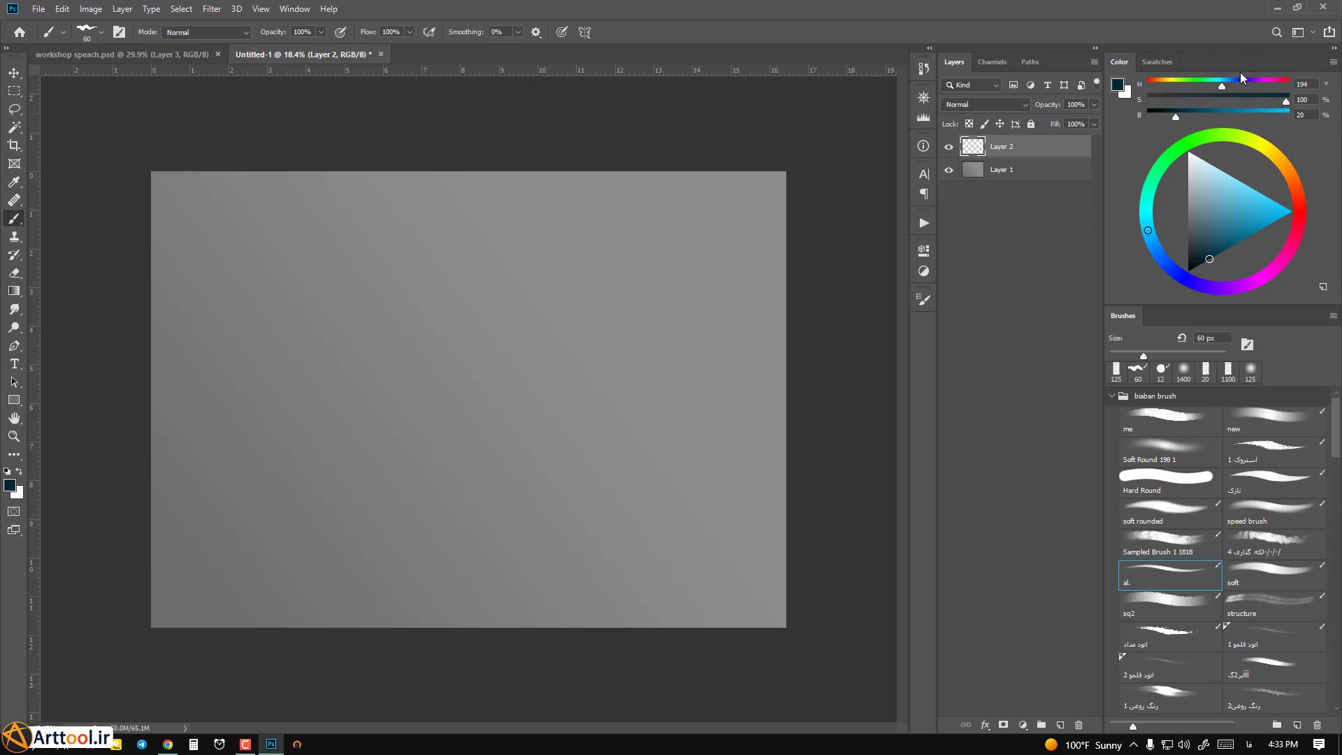
mouse_move(1212, 305)
mouse_down()
mouse_move(1213, 490)
mouse_move(1218, 355)
mouse_up()
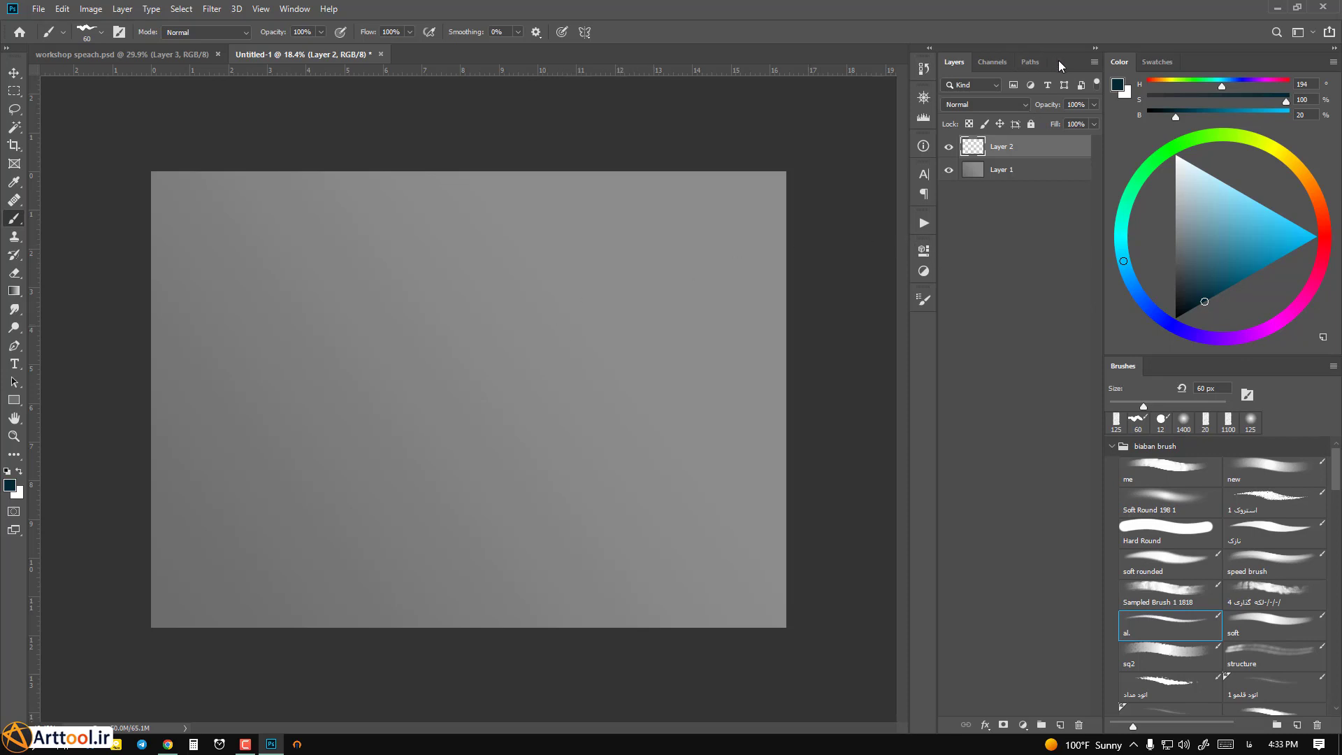
Try docking the Layers panel group below the Brushes panel with extra height, and return it to its own column.
mouse_move(1058, 60)
mouse_down()
mouse_move(1076, 338)
mouse_move(1246, 709)
mouse_up()
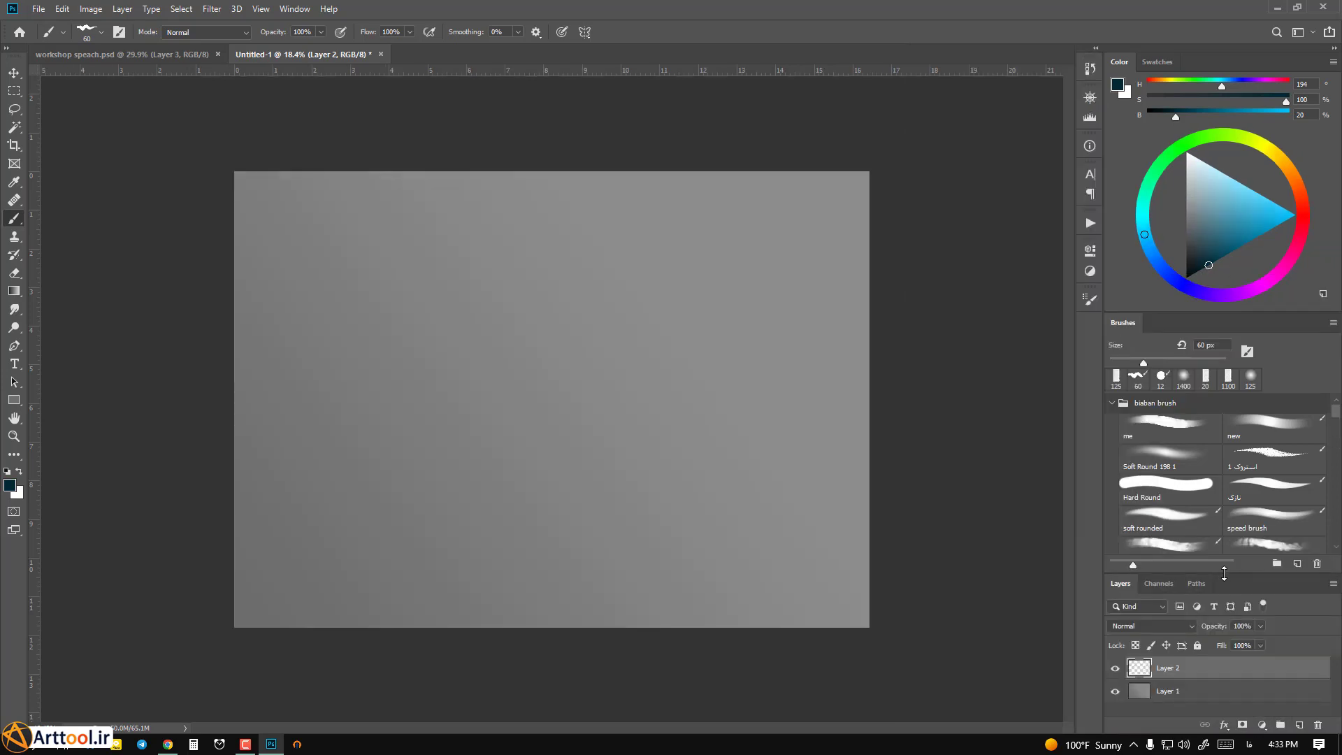
mouse_move(1226, 572)
mouse_down()
mouse_move(1230, 500)
mouse_move(1229, 517)
mouse_up()
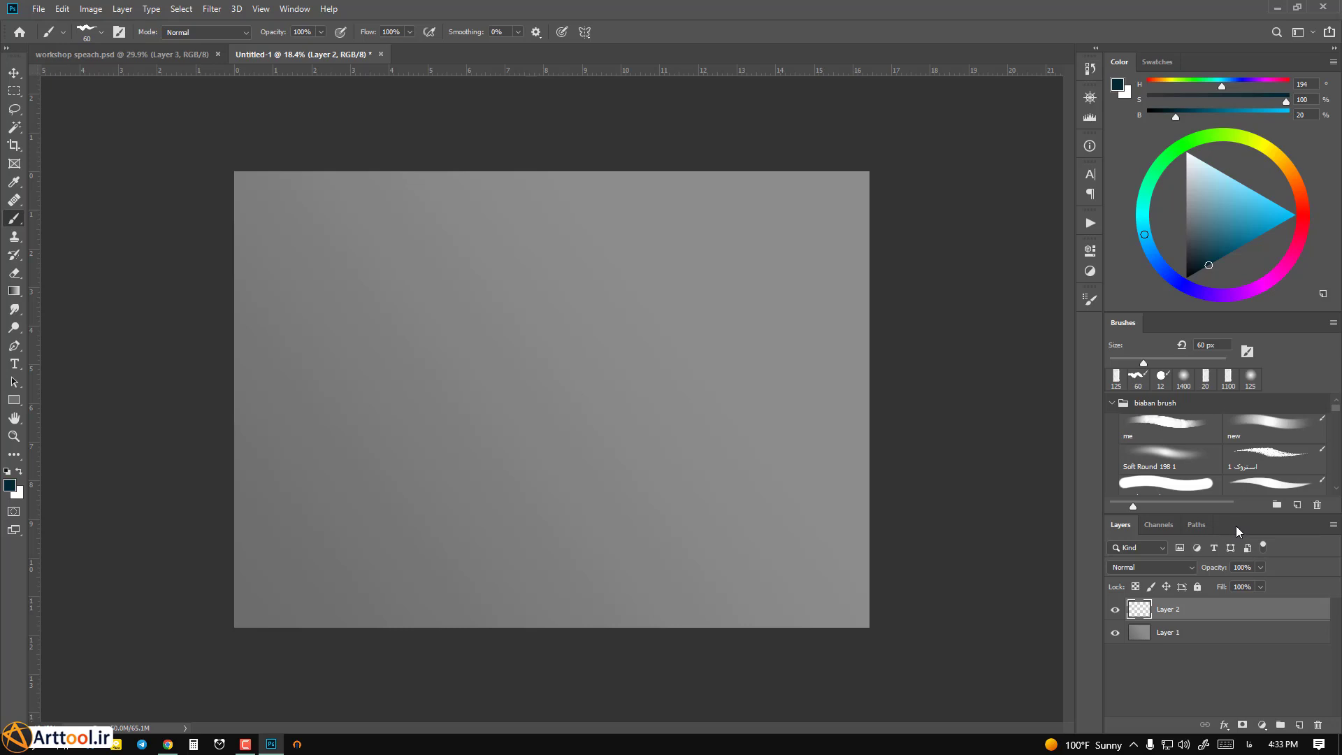
mouse_move(1236, 526)
mouse_down()
mouse_move(1158, 474)
mouse_move(1086, 358)
mouse_move(1099, 358)
mouse_up()
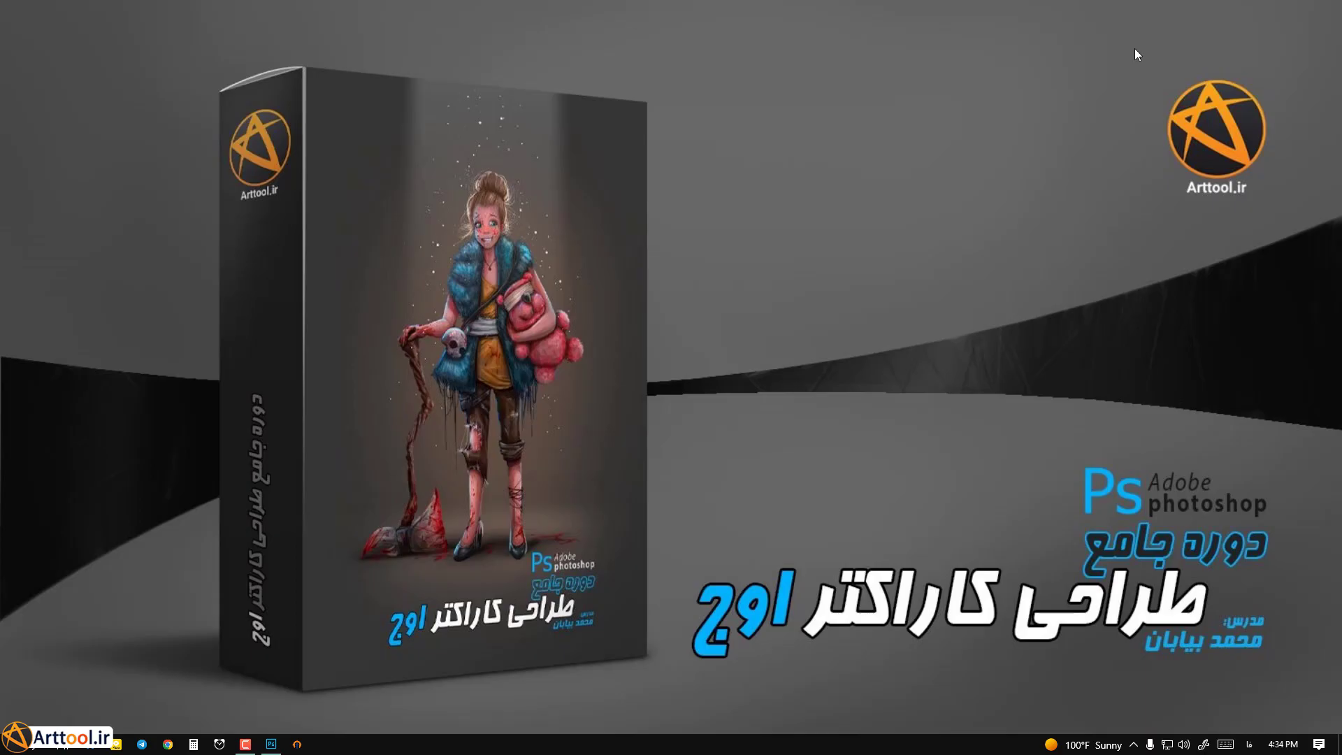
Open the Windows display settings from the desktop, look through the text and app scaling options, keep 100%, and close the settings.
right_click(582, 285)
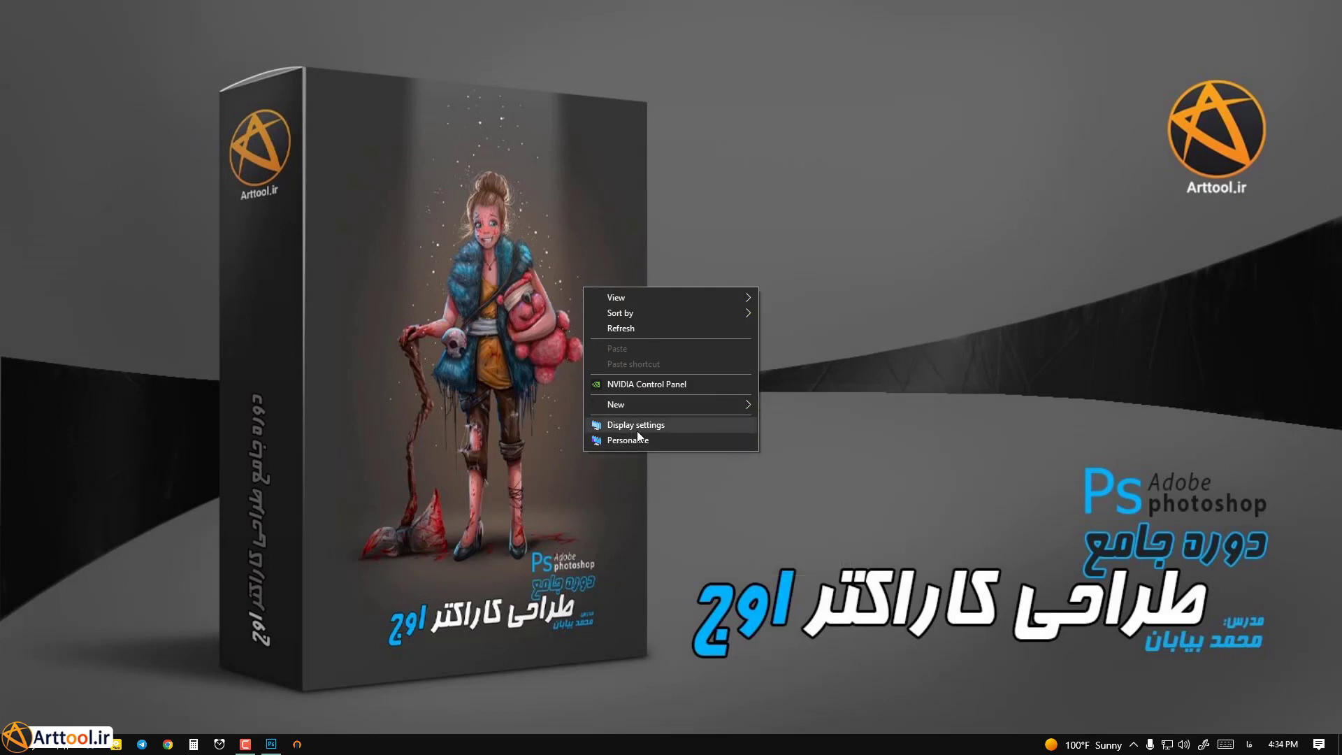
click(677, 426)
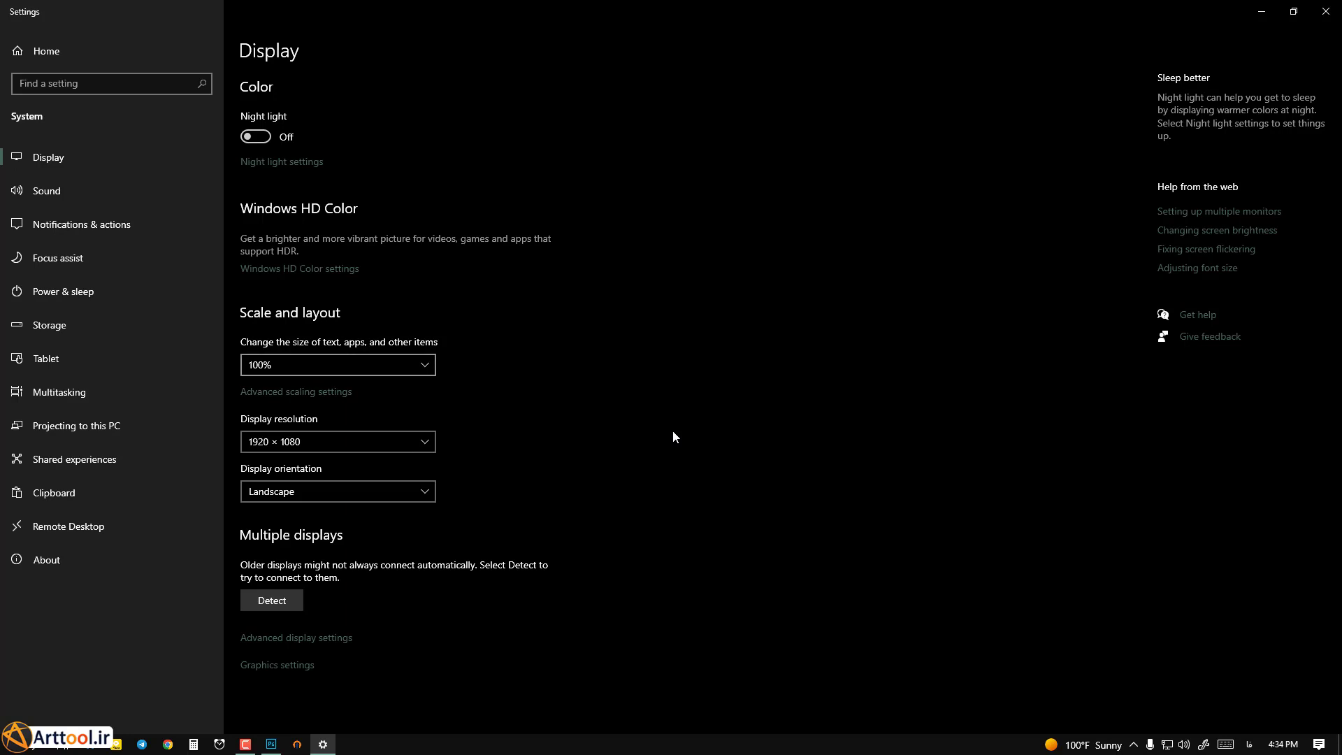
key(space)
key(Down)
key(Down)
key(Up)
key(Down)
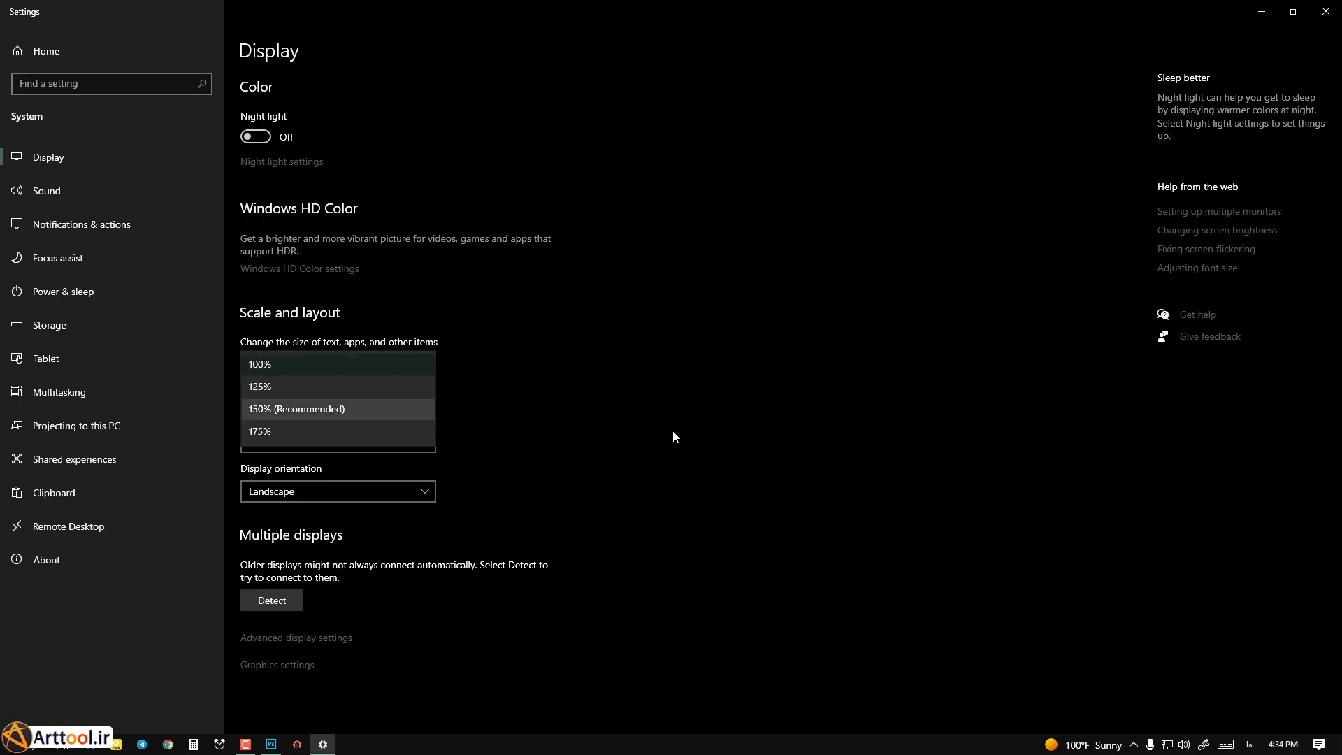
key(Up)
key(Up)
key(Return)
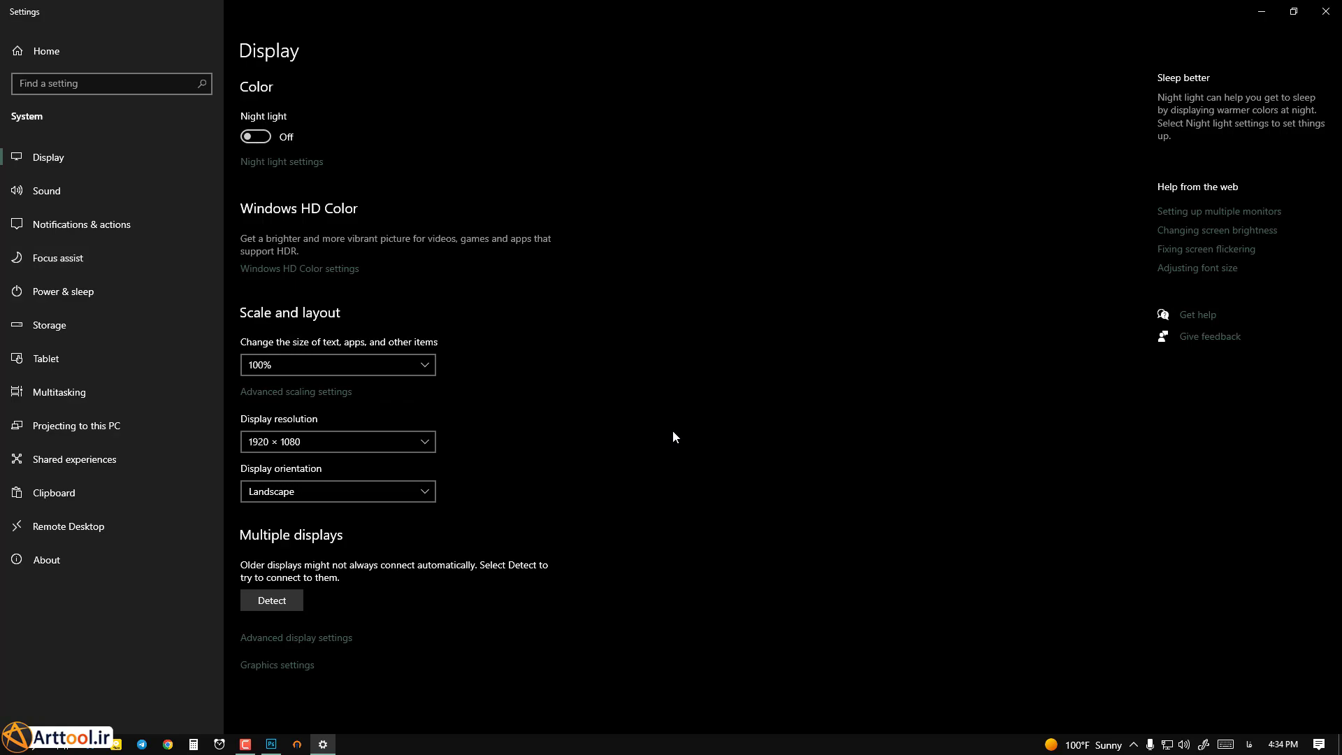
click(1325, 11)
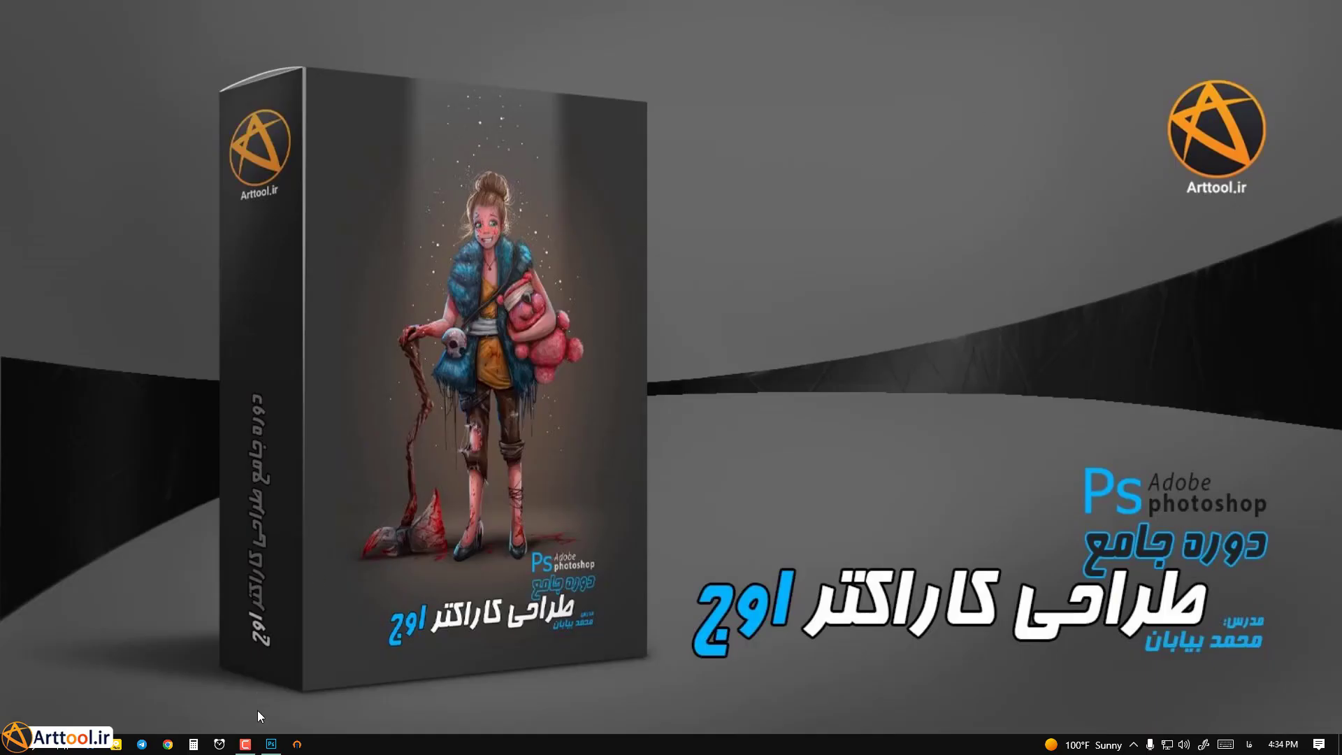
Switch back to Photoshop and detach the options bar so it floats below the canvas.
click(271, 744)
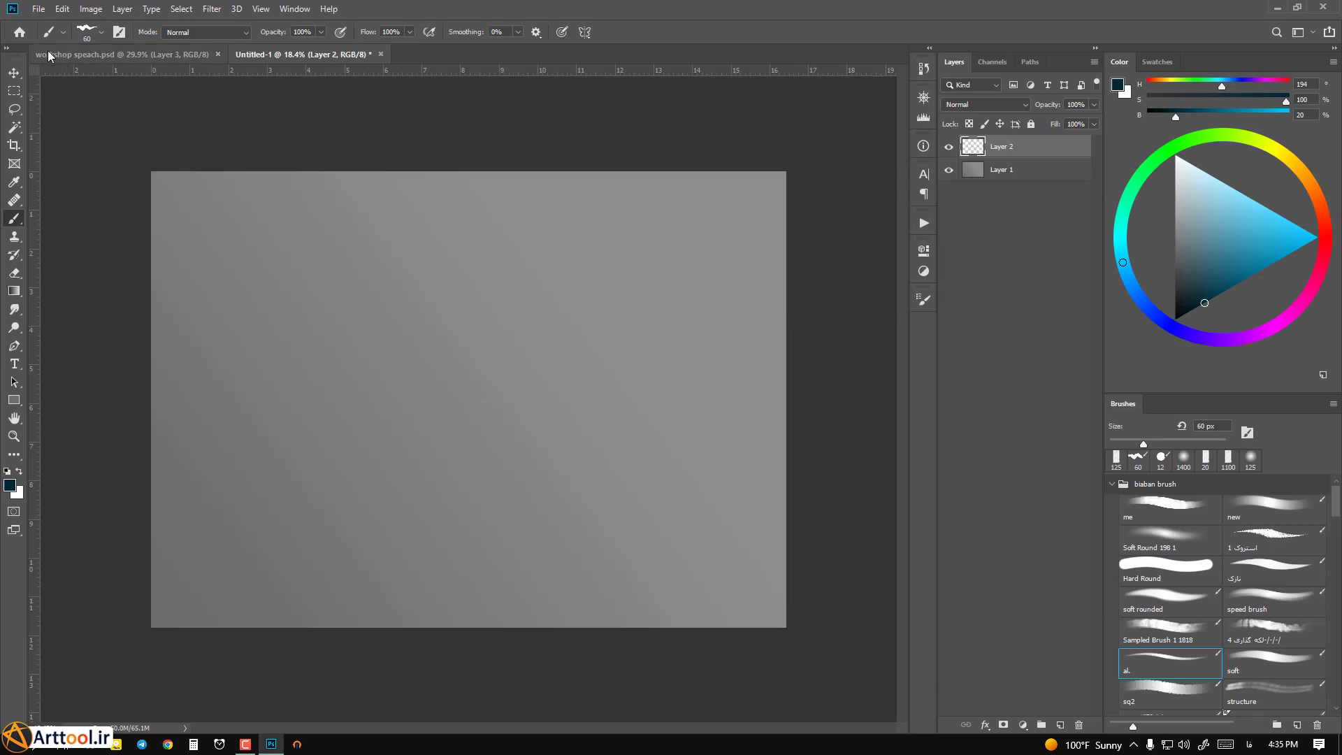
drag(7, 37, 115, 706)
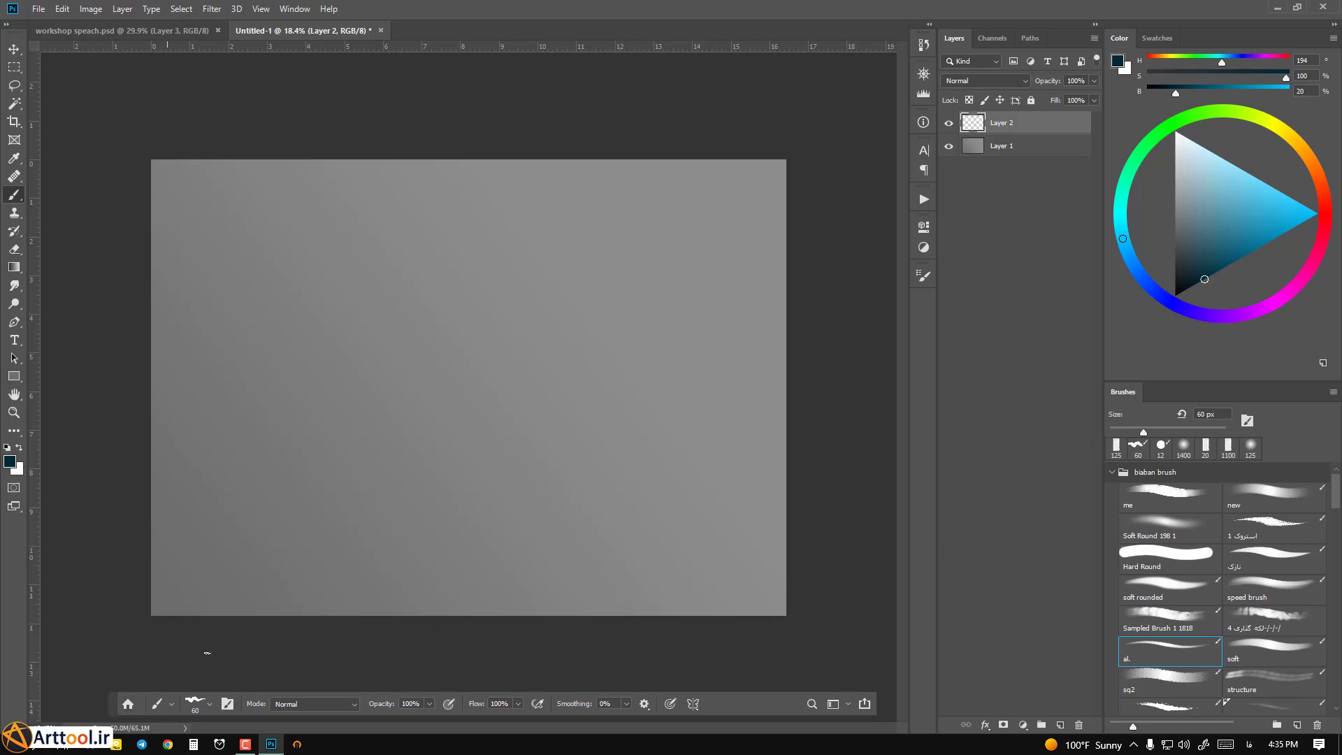
drag(114, 707, 124, 707)
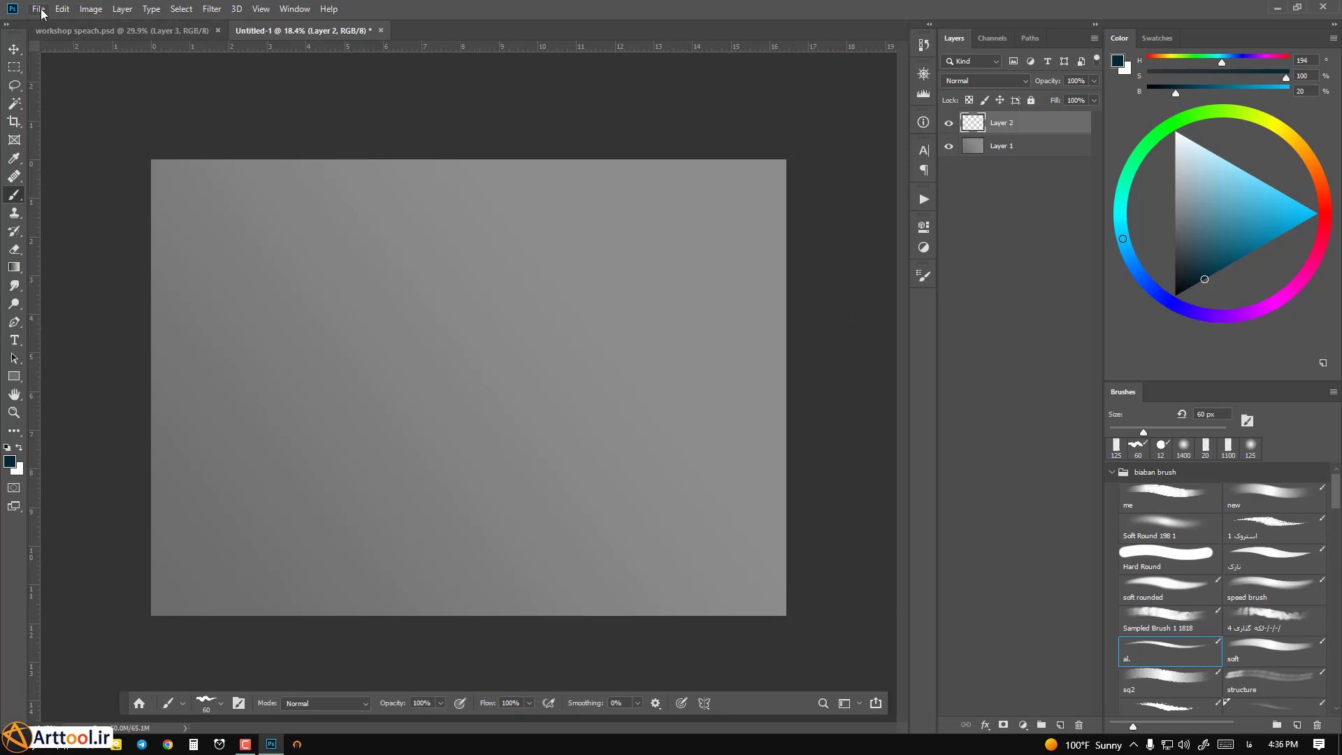
click(62, 9)
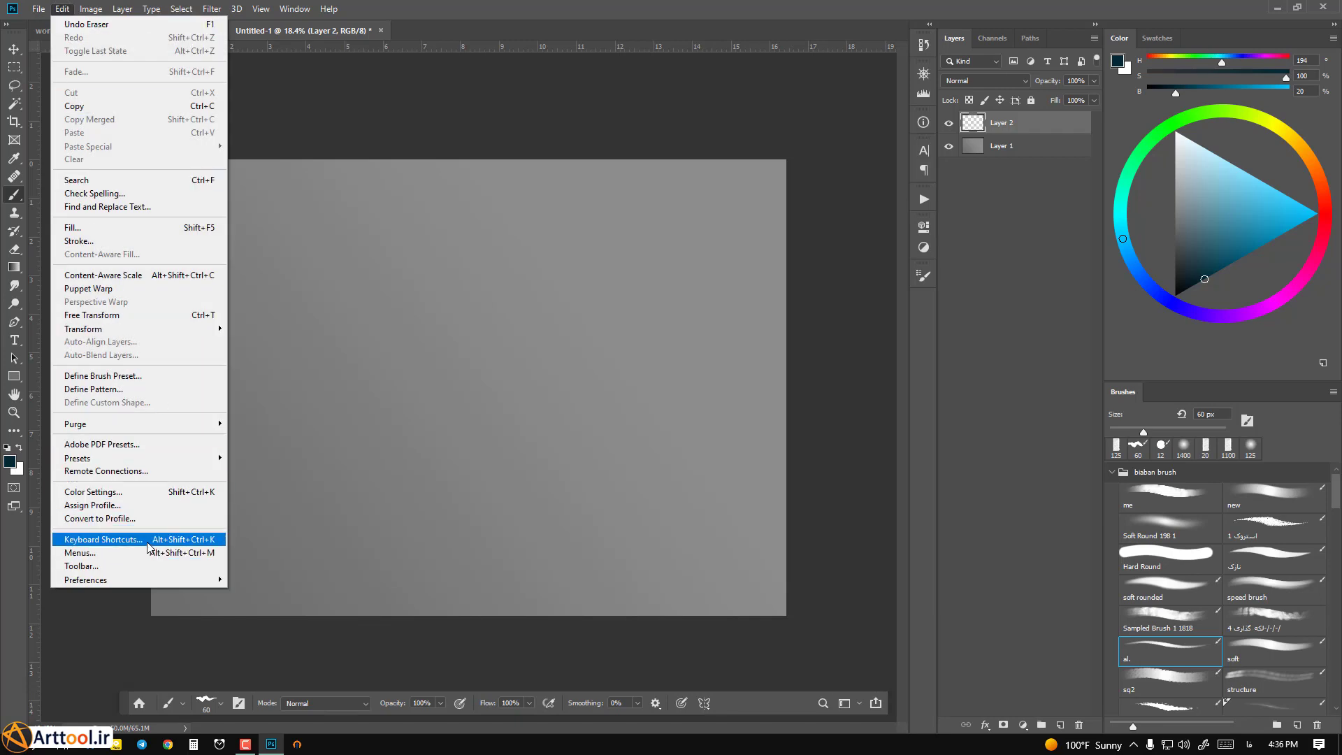
click(323, 369)
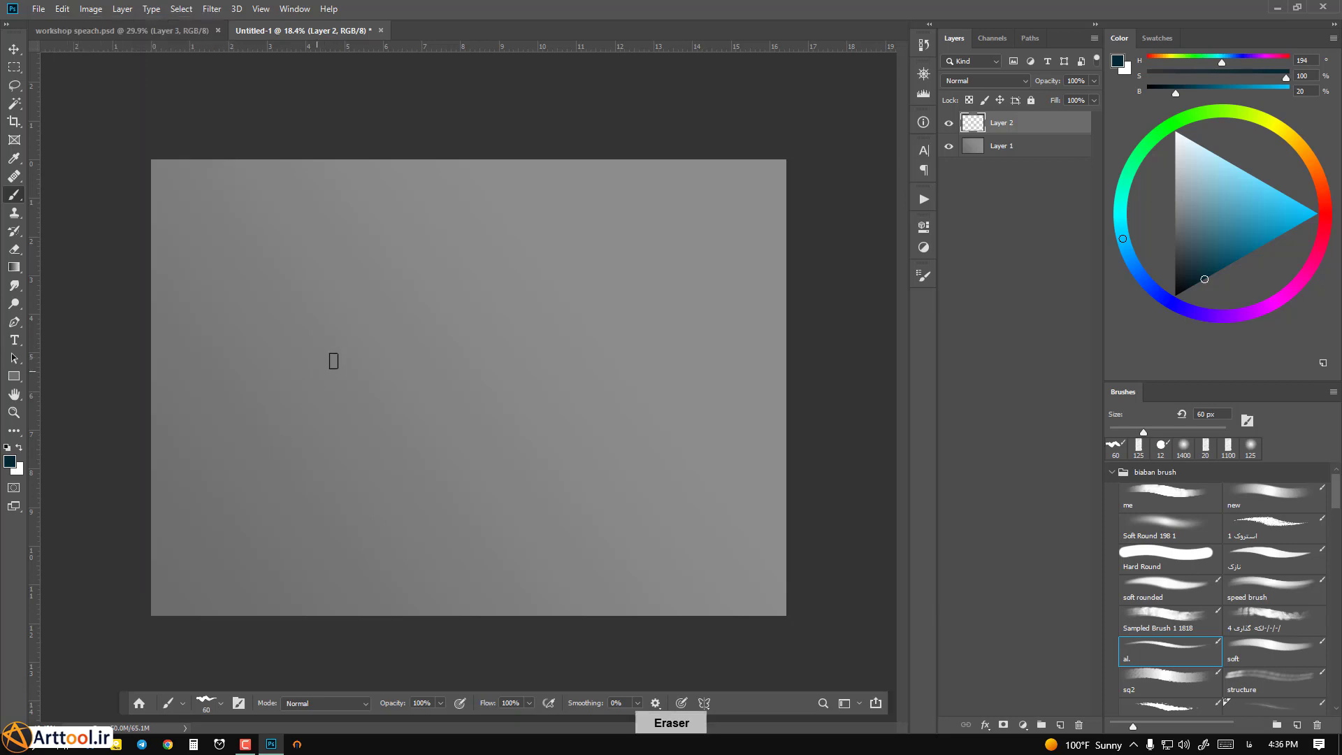
Select the first brush preset in the biaban brush group, "me".
key(shift+comma)
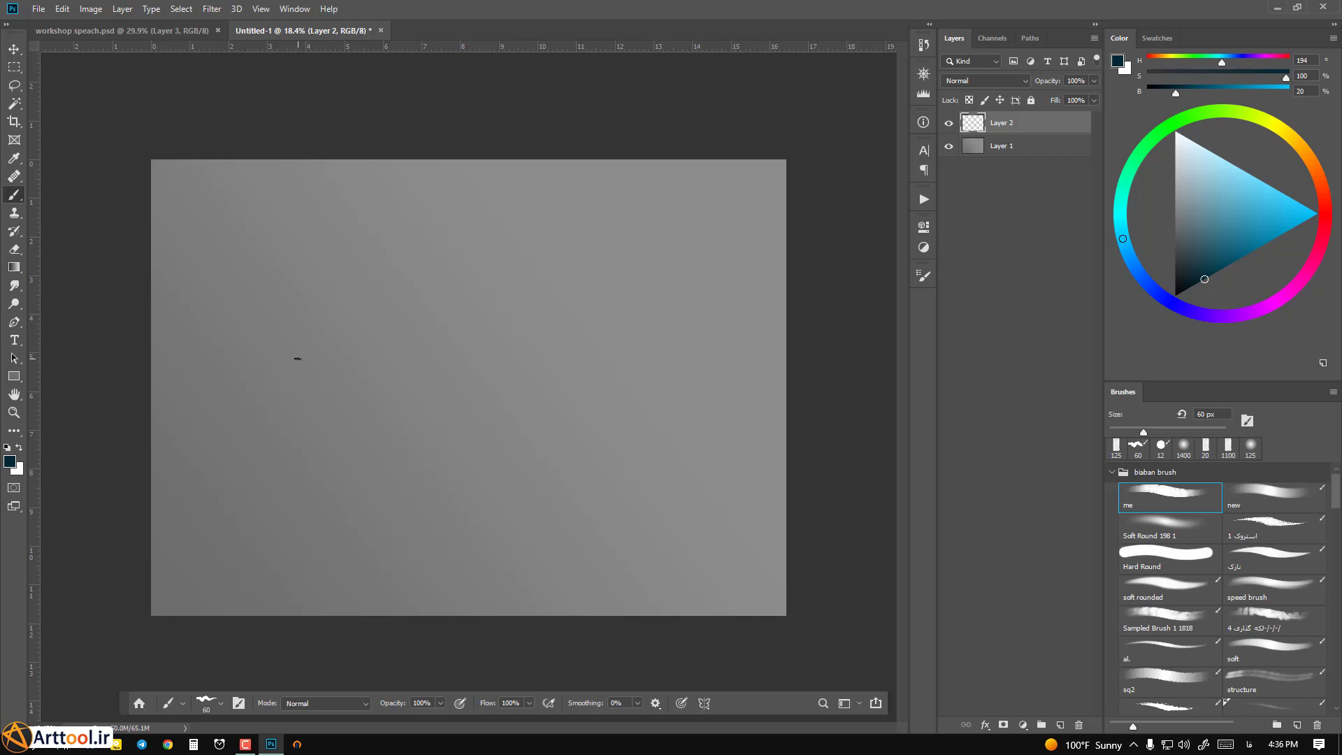
Open the keyboard shortcut settings and show the shortcuts for Application Menus.
click(65, 10)
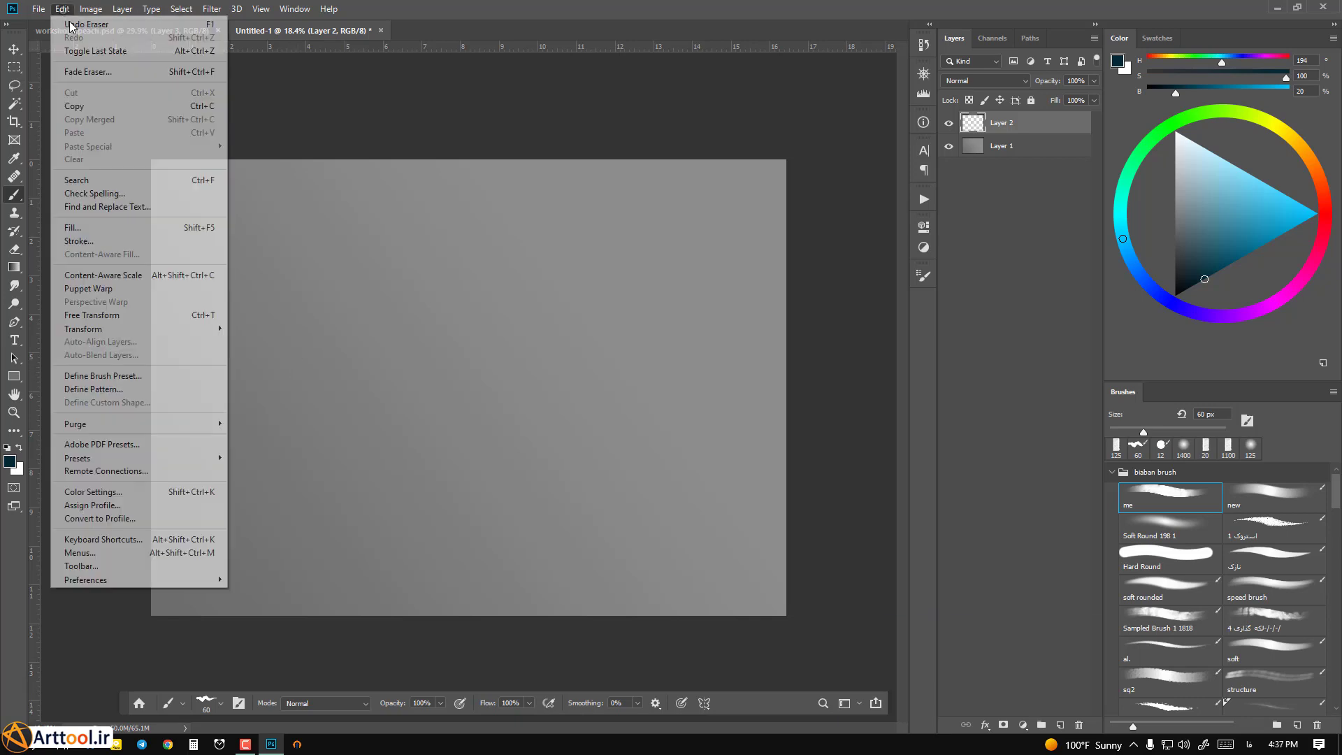
click(112, 542)
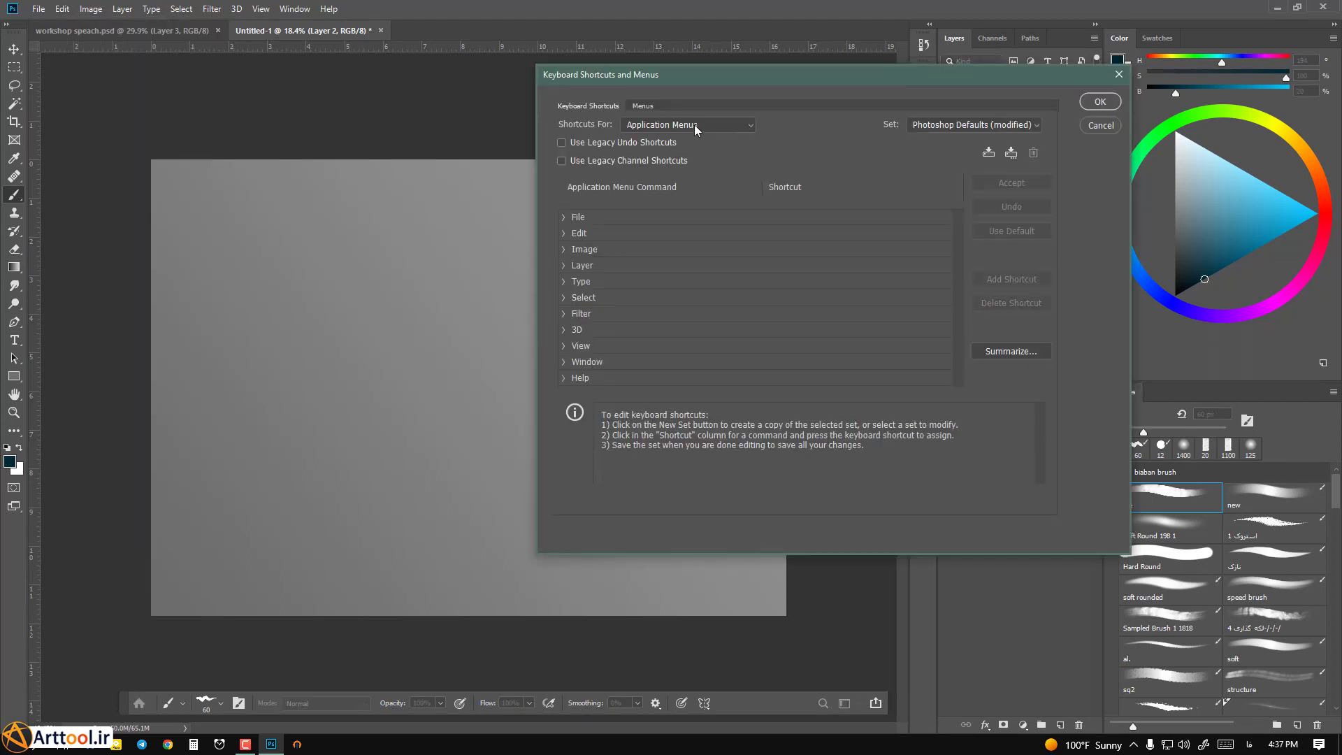
click(657, 124)
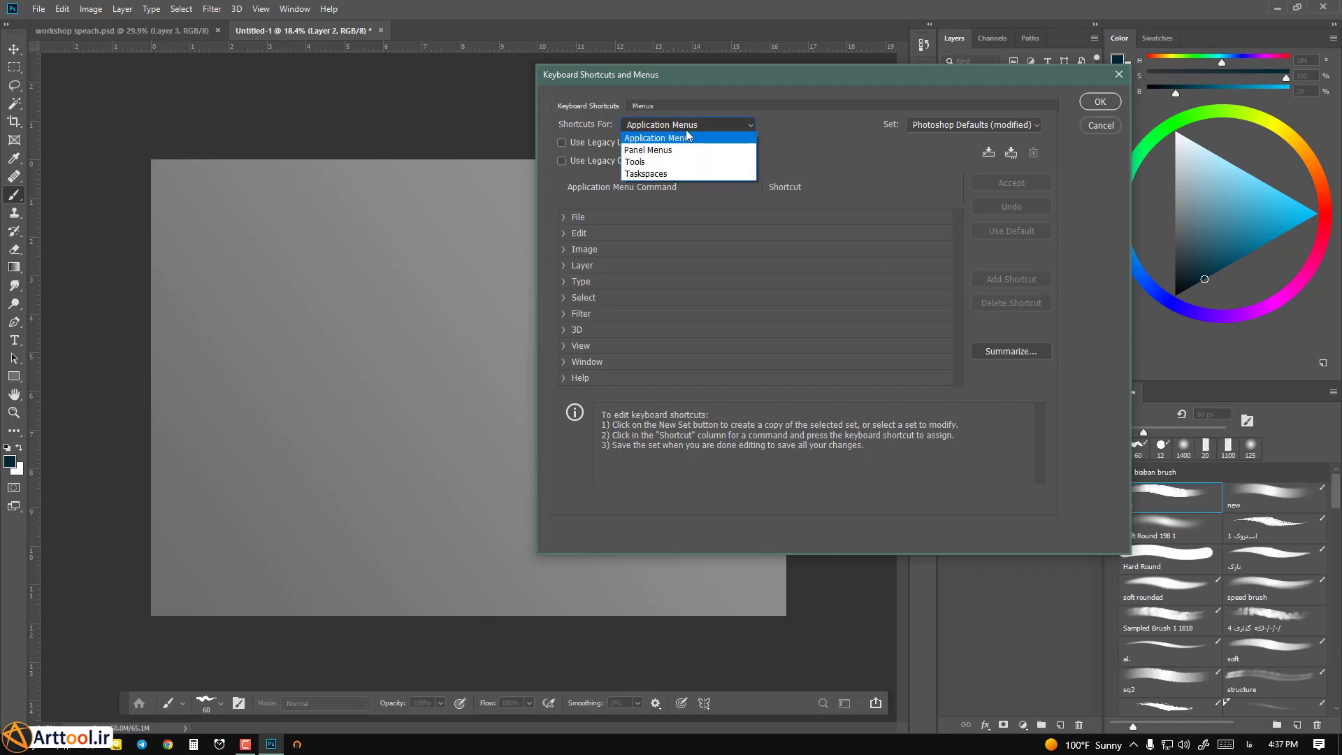
click(692, 137)
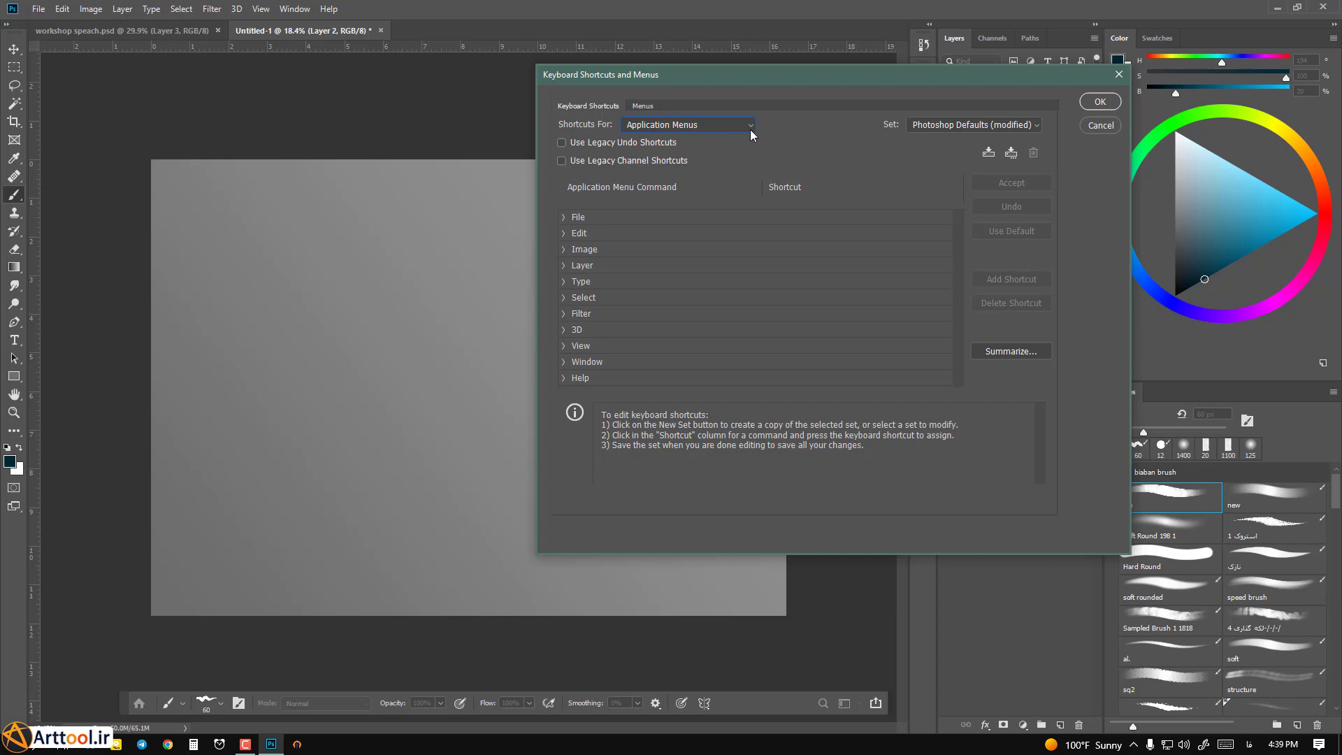
Expand the Edit commands, open the Undo shortcut for editing, and collapse the group again.
click(564, 234)
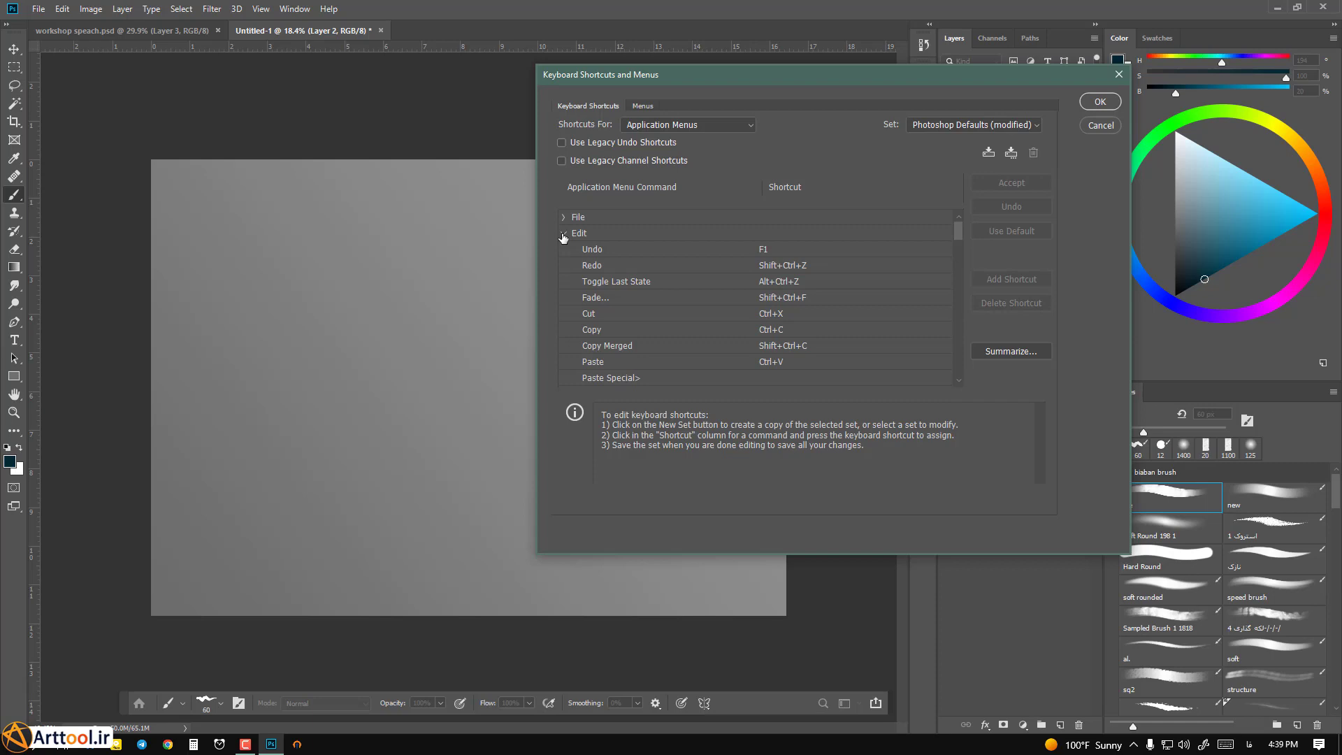
click(763, 252)
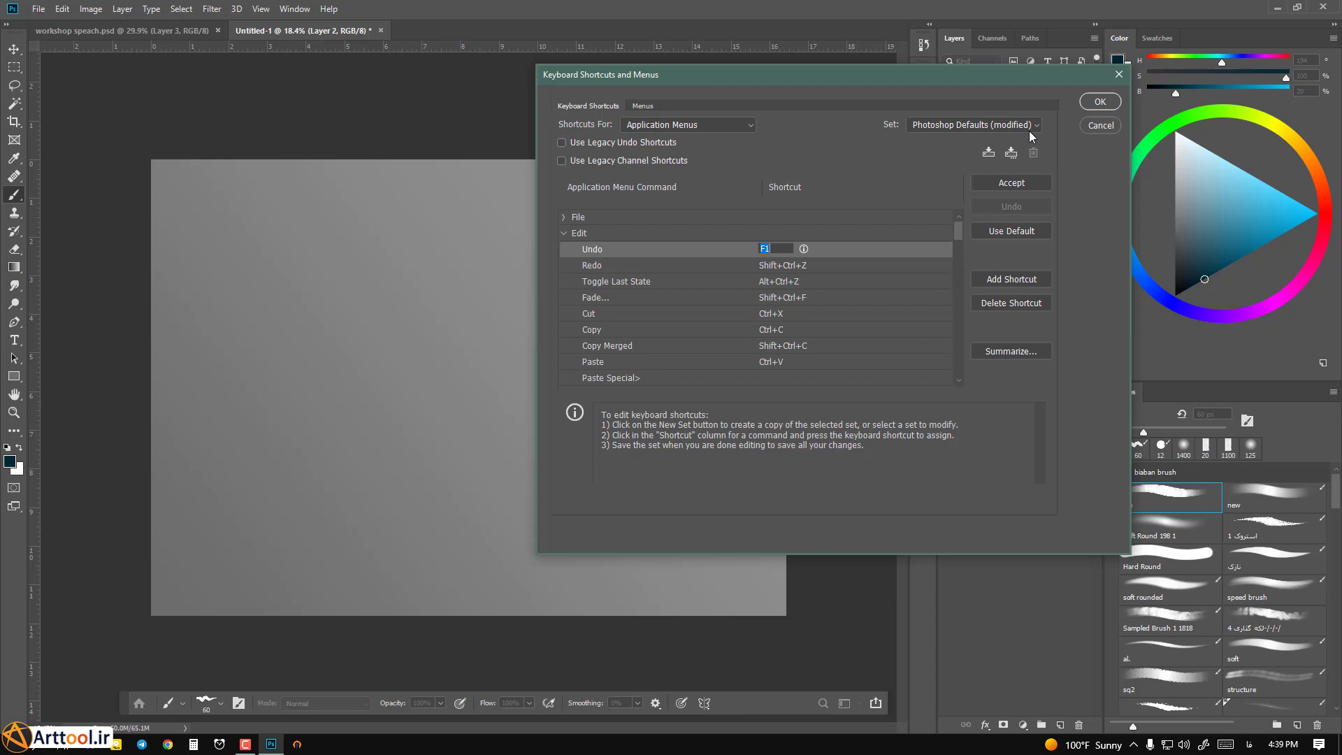
click(563, 234)
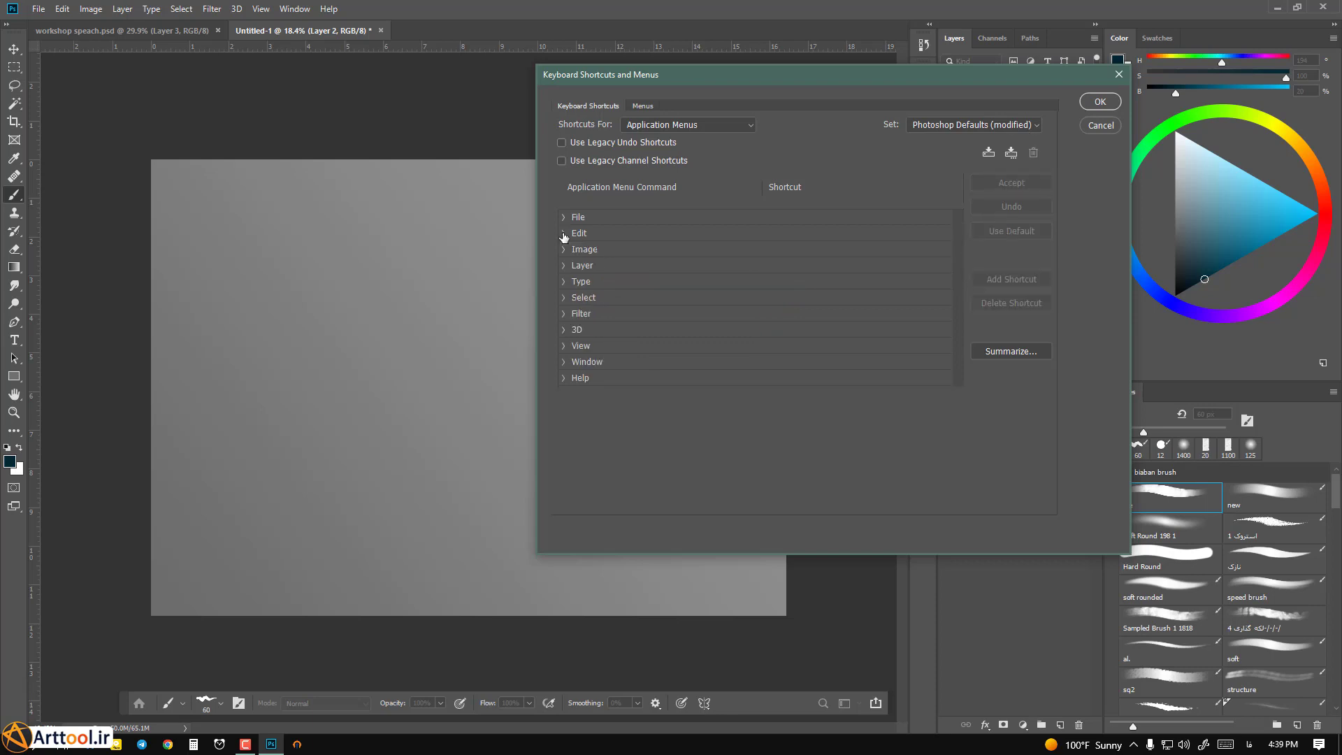
Expand the Select commands, open the Deselect shortcut for editing, and collapse the group again.
key(Down)
key(Down)
key(Down)
key(Down)
key(Right)
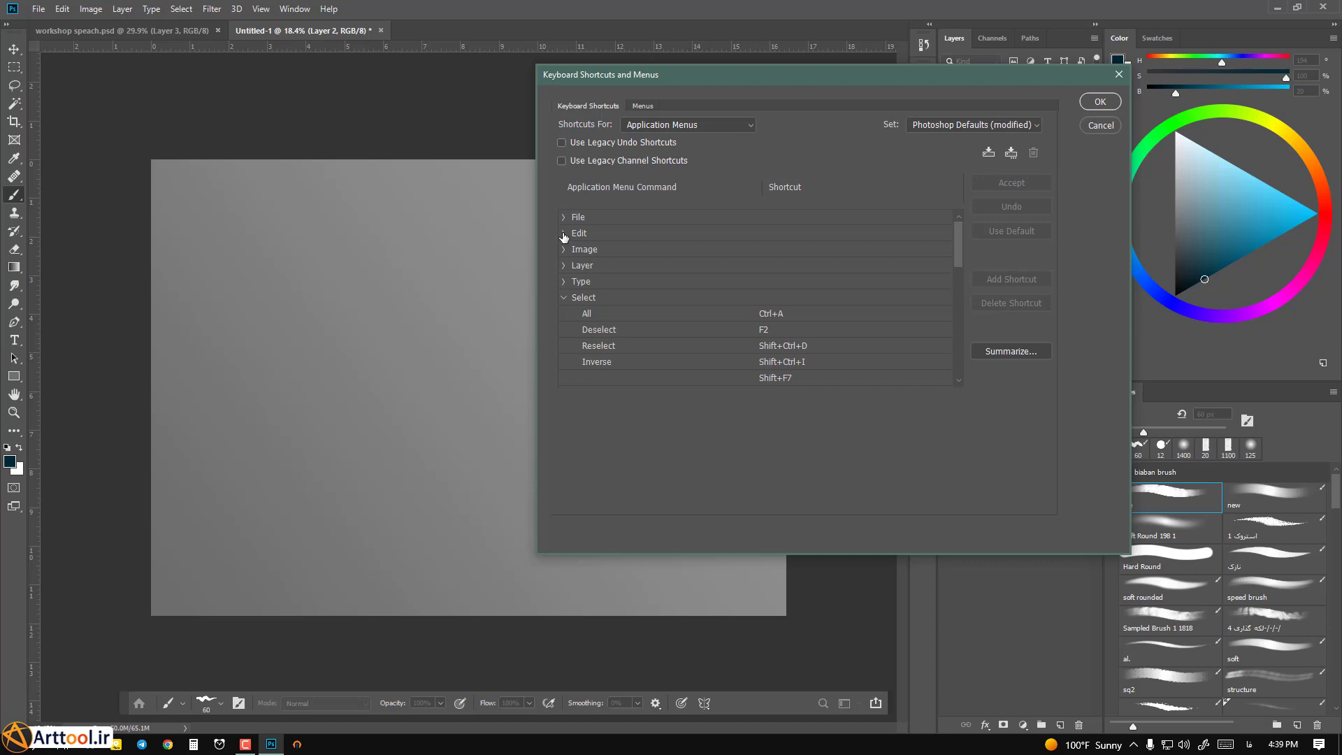
key(Down)
key(Down)
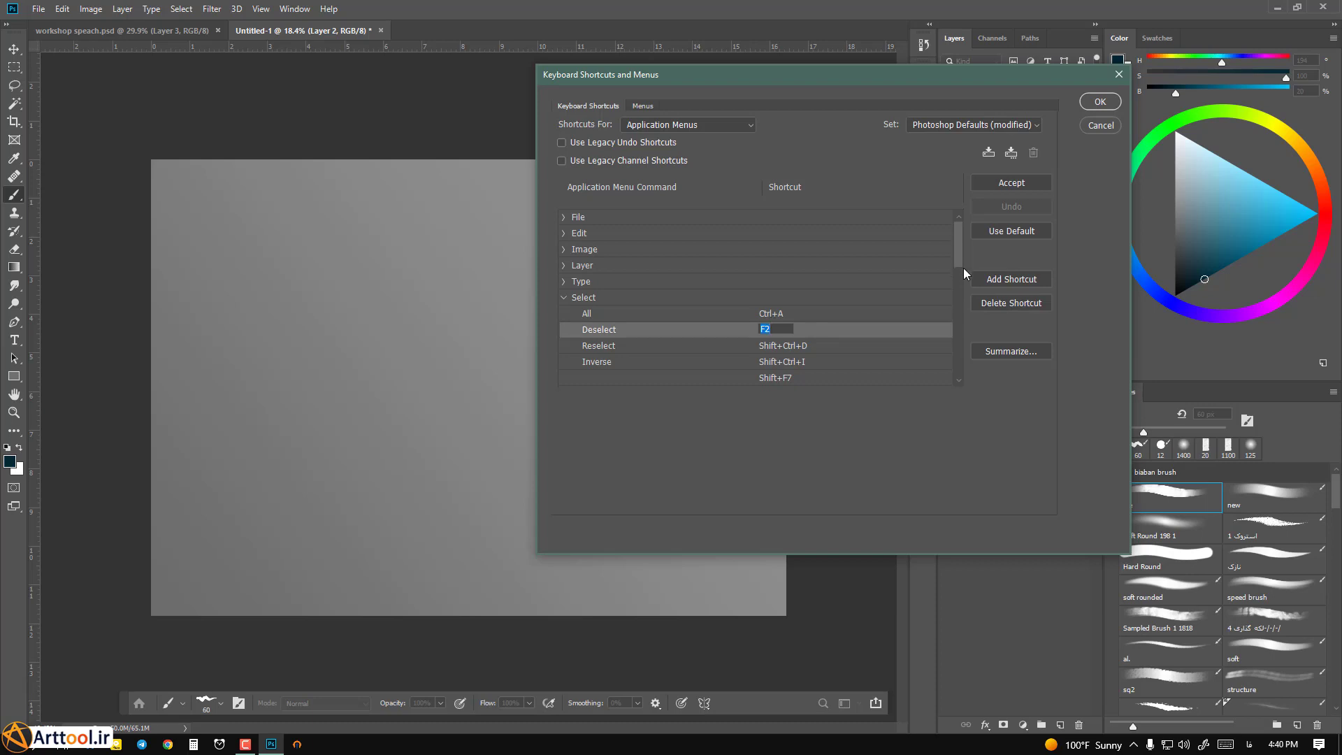
key(Return)
mouse_move(955, 268)
mouse_down()
mouse_move(954, 329)
mouse_move(954, 265)
mouse_up()
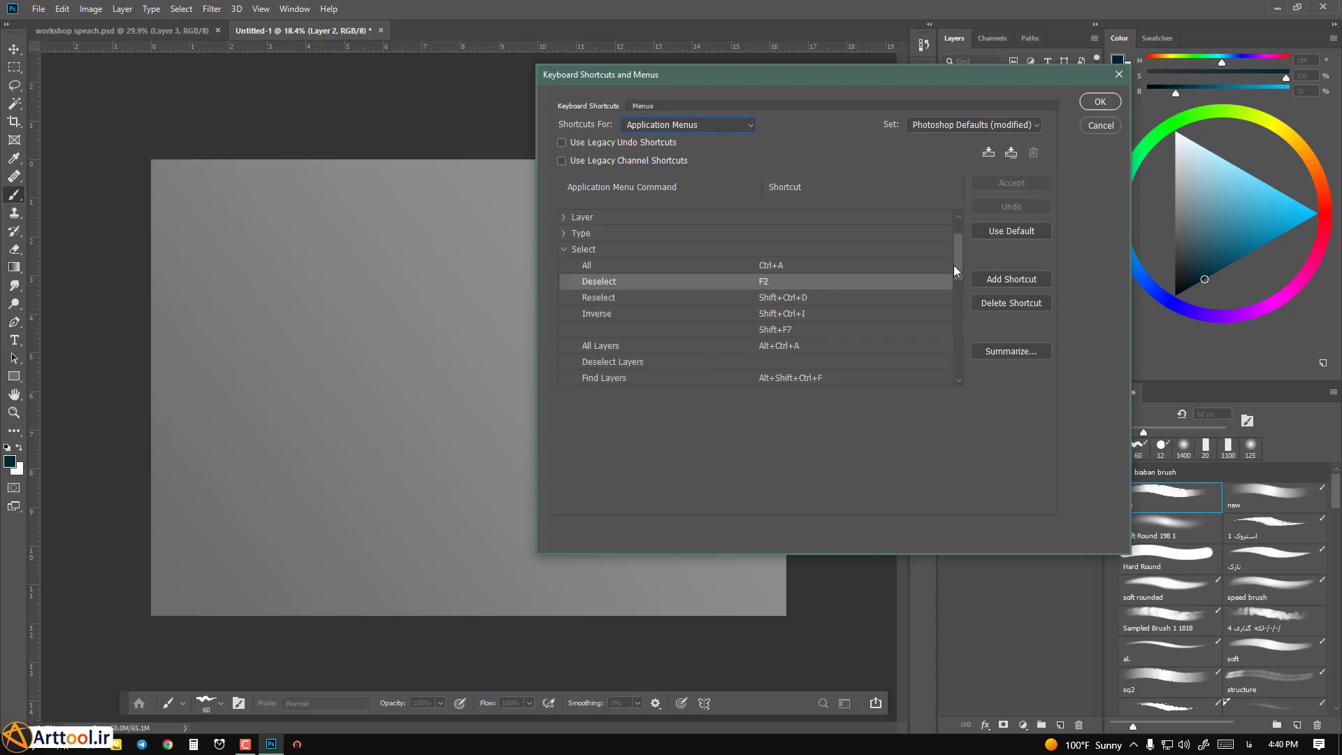
key(Left)
key(Left)
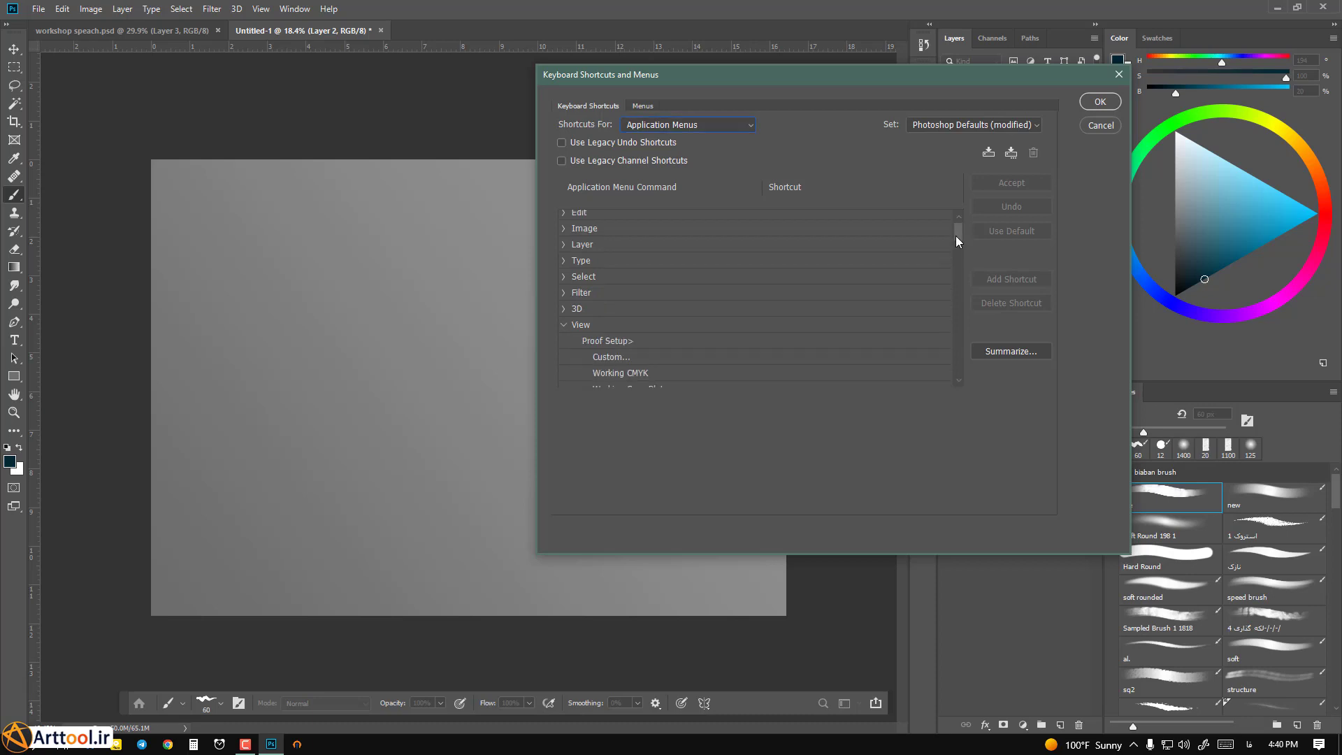
Examine the View command shortcuts, including Flip Horizontal and Selection Edges, and collapse the View group.
drag(955, 236, 943, 301)
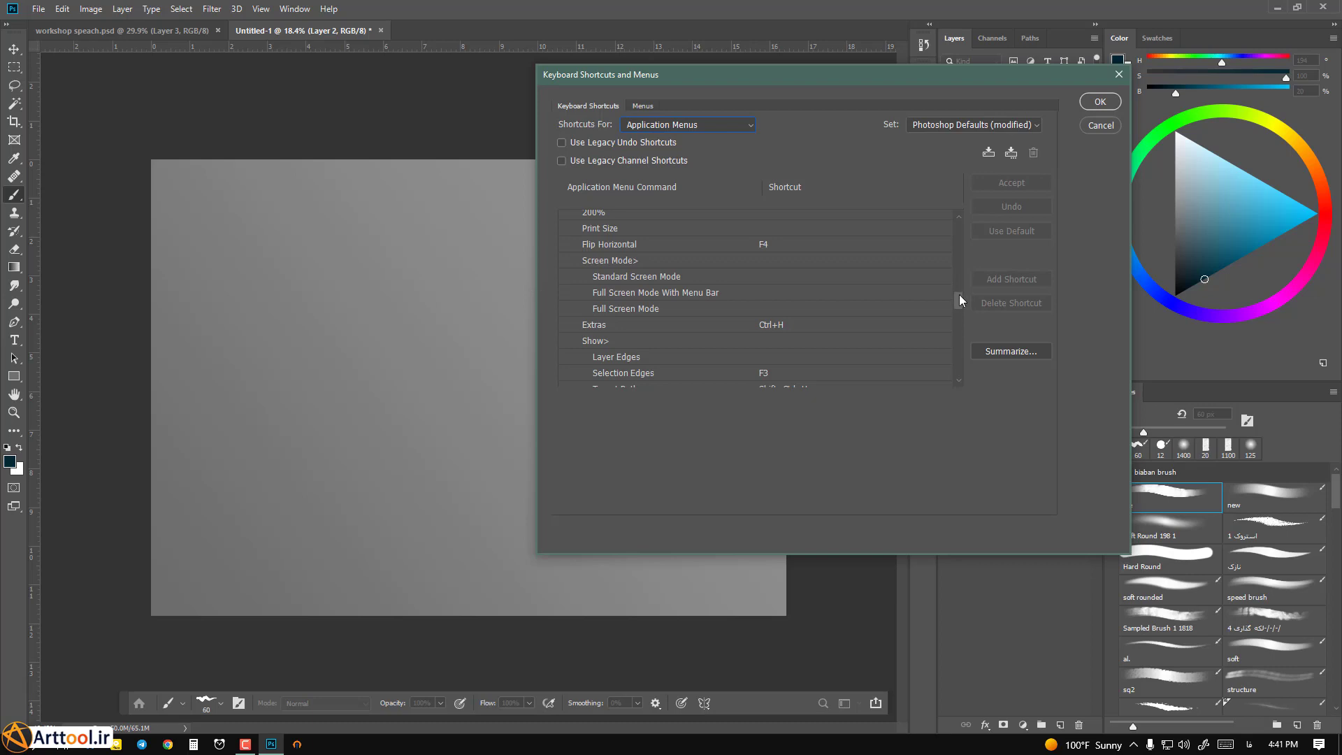
scroll(957, 314, down, 2)
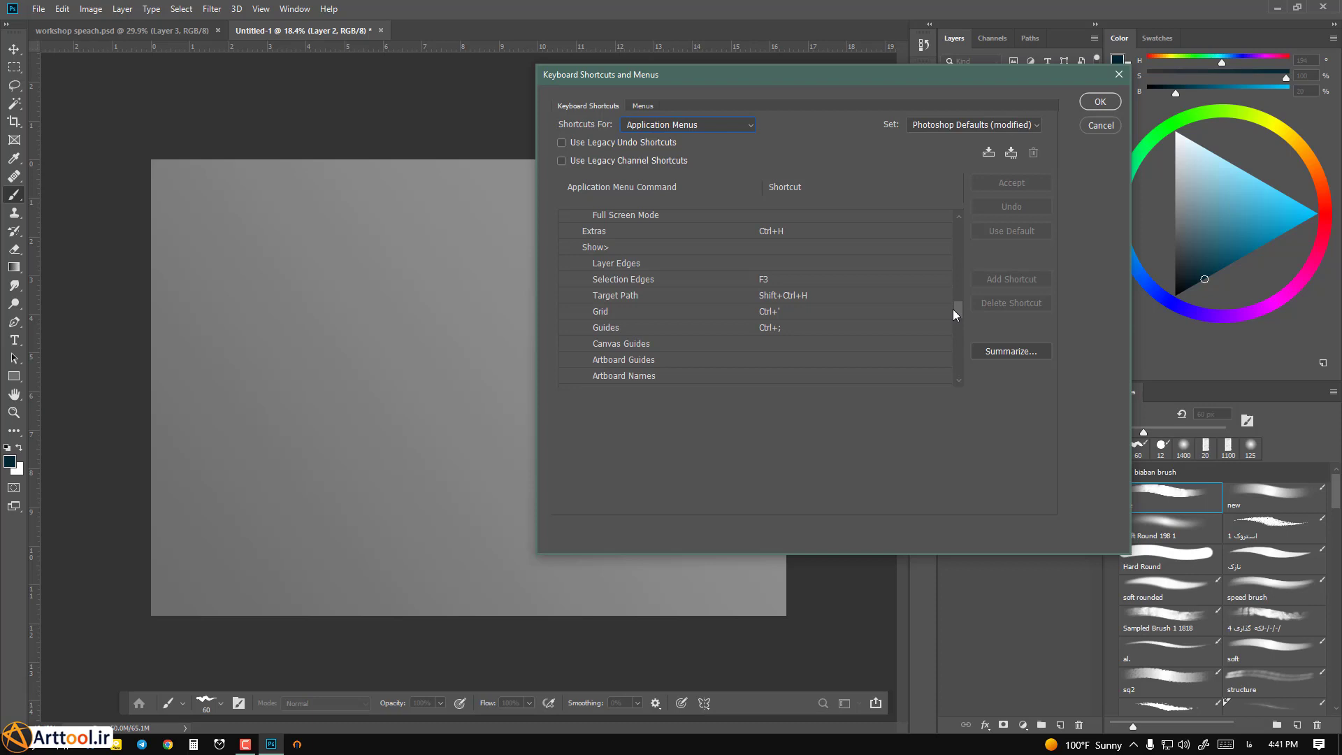
drag(963, 326, 965, 221)
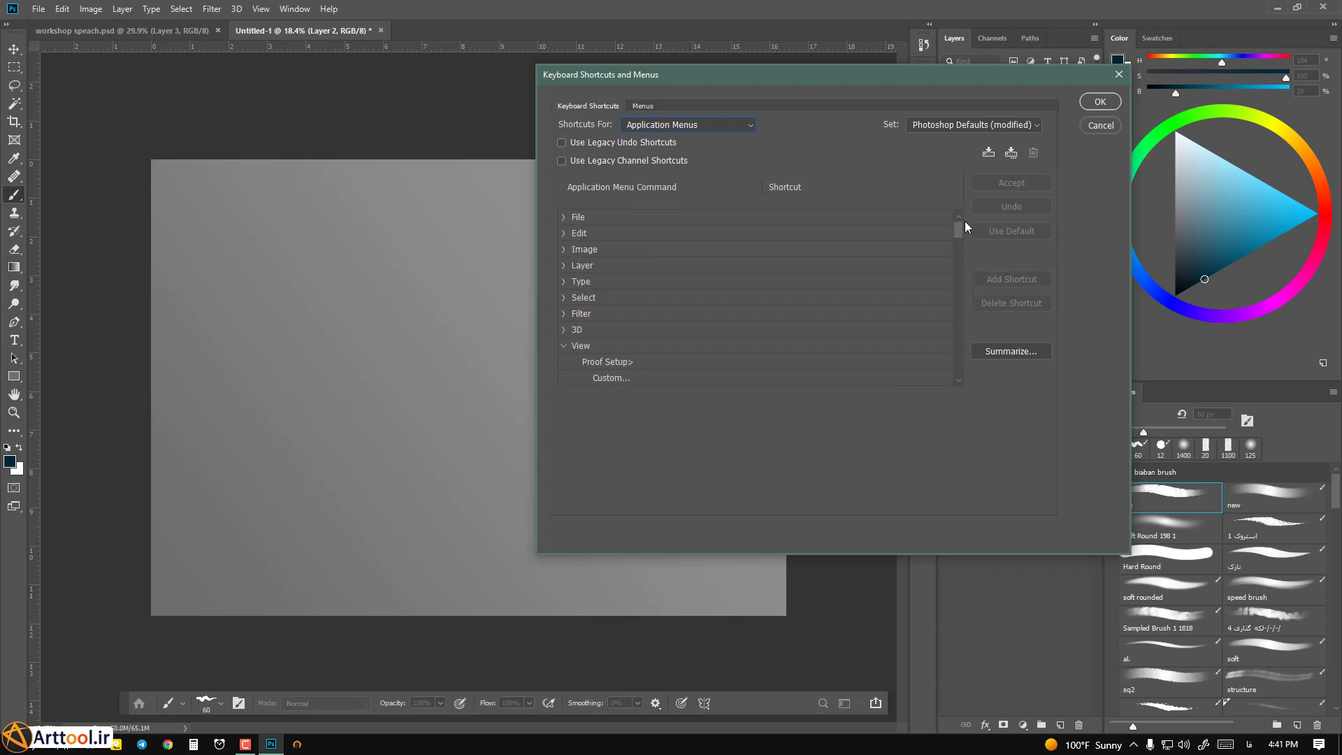
click(563, 346)
Show the shortcuts for Tools and open the Move Tool and Lasso Tool shortcuts for editing.
click(709, 124)
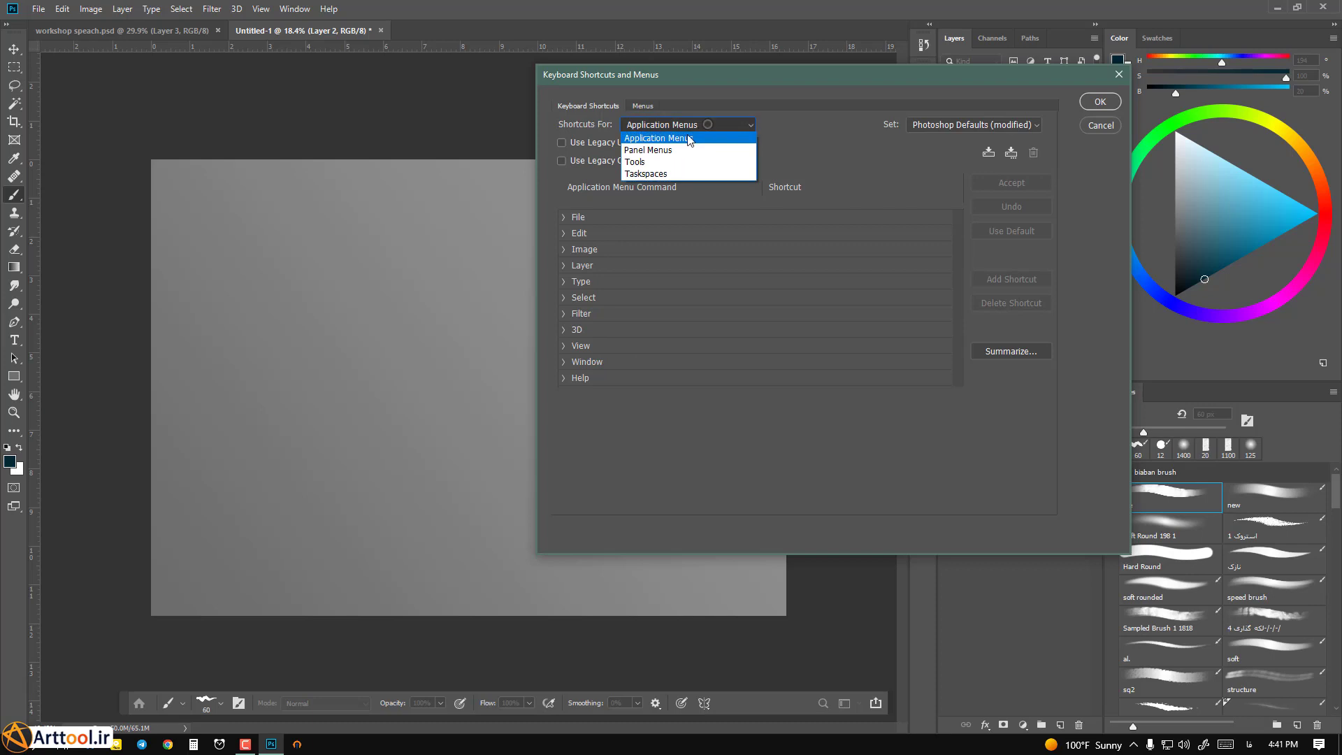
click(633, 162)
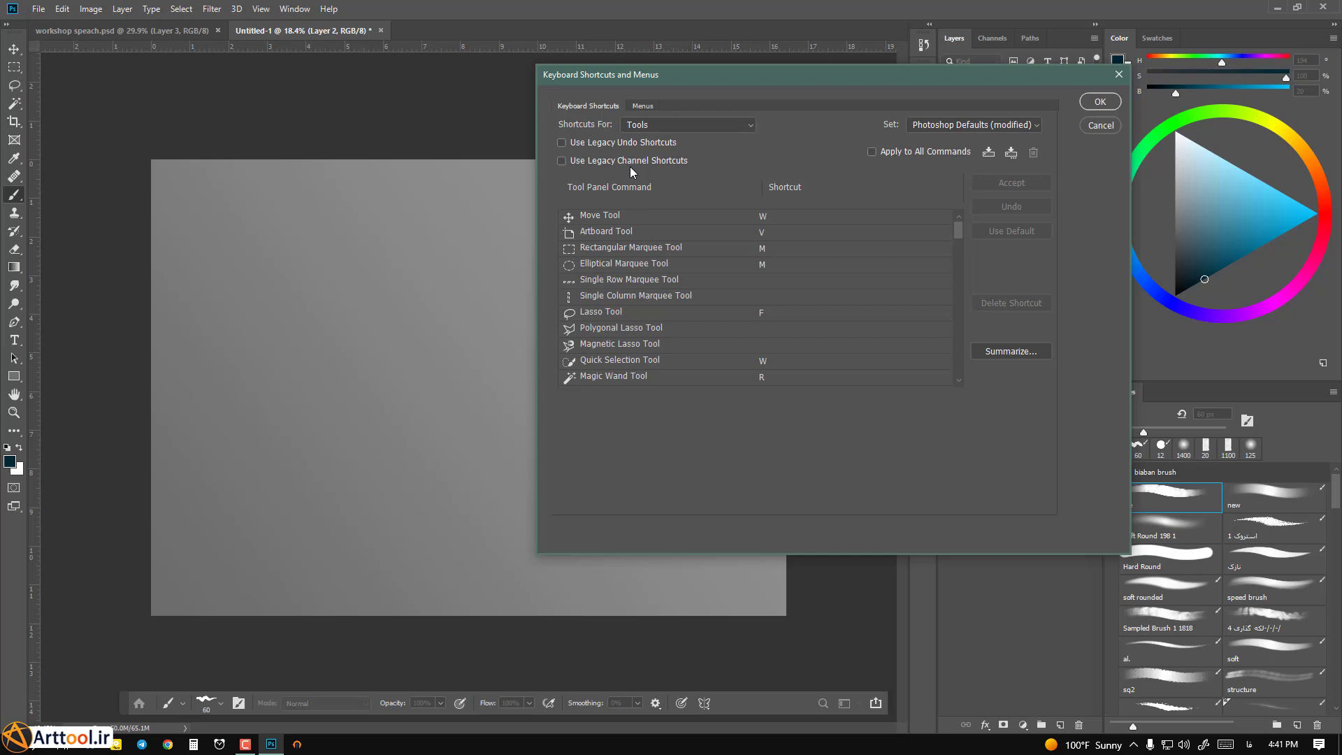
key(Tab)
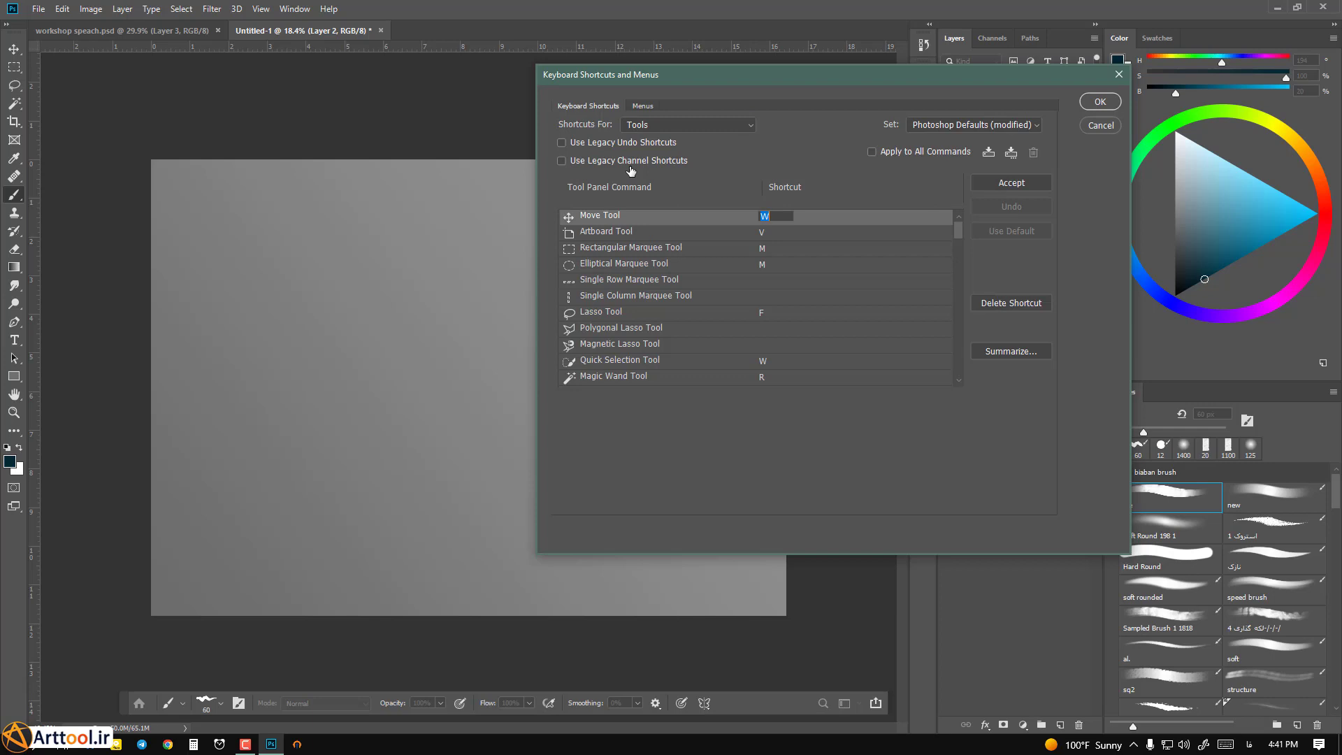
click(762, 313)
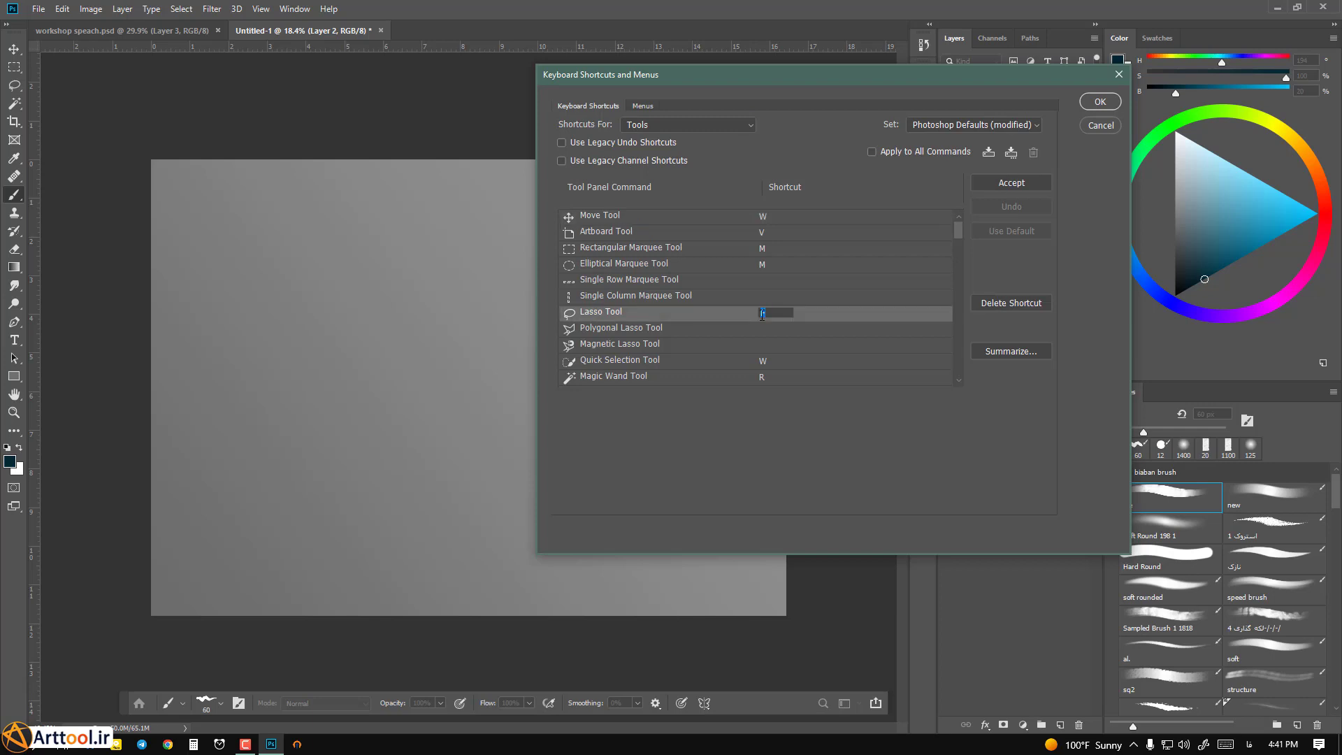
Open the Brush Tool's shortcut for editing and examine the tool shortcuts further down to the eraser and gradient tools.
click(960, 236)
scroll(959, 241, down, 2)
drag(958, 242, 950, 267)
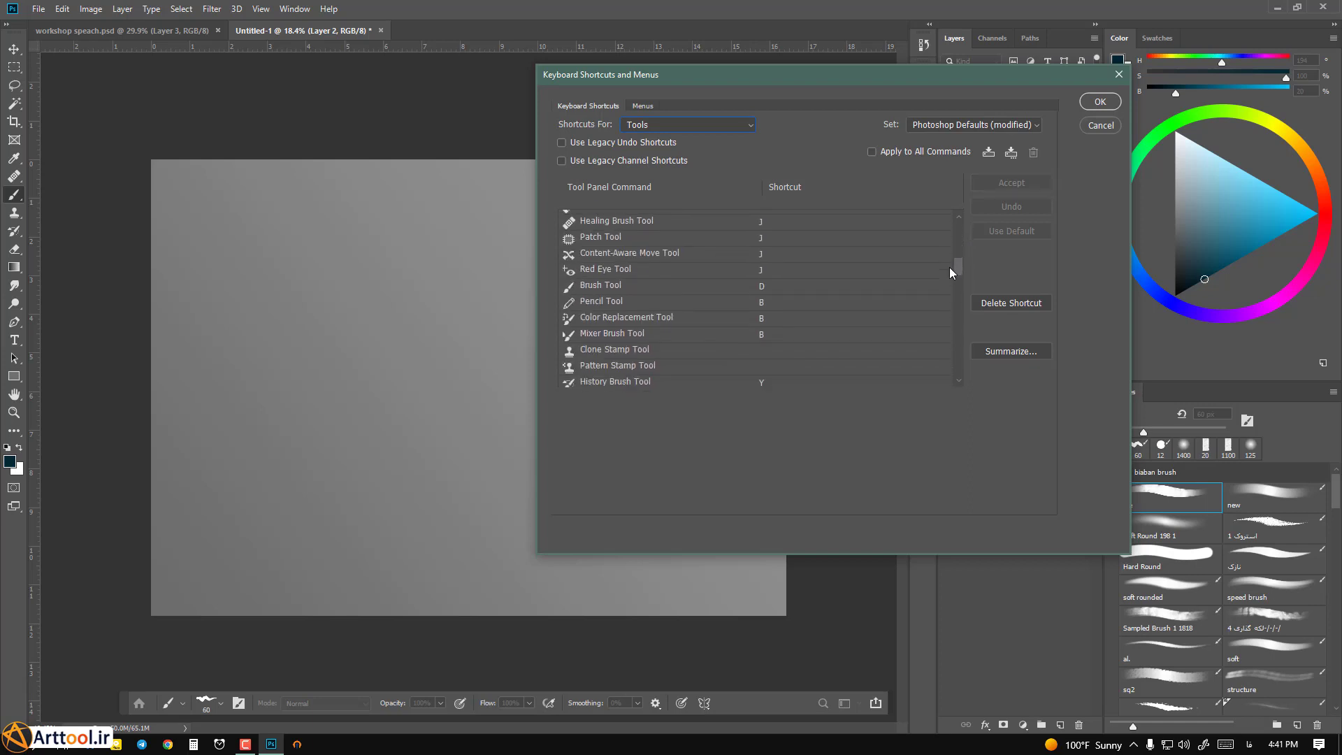
click(776, 287)
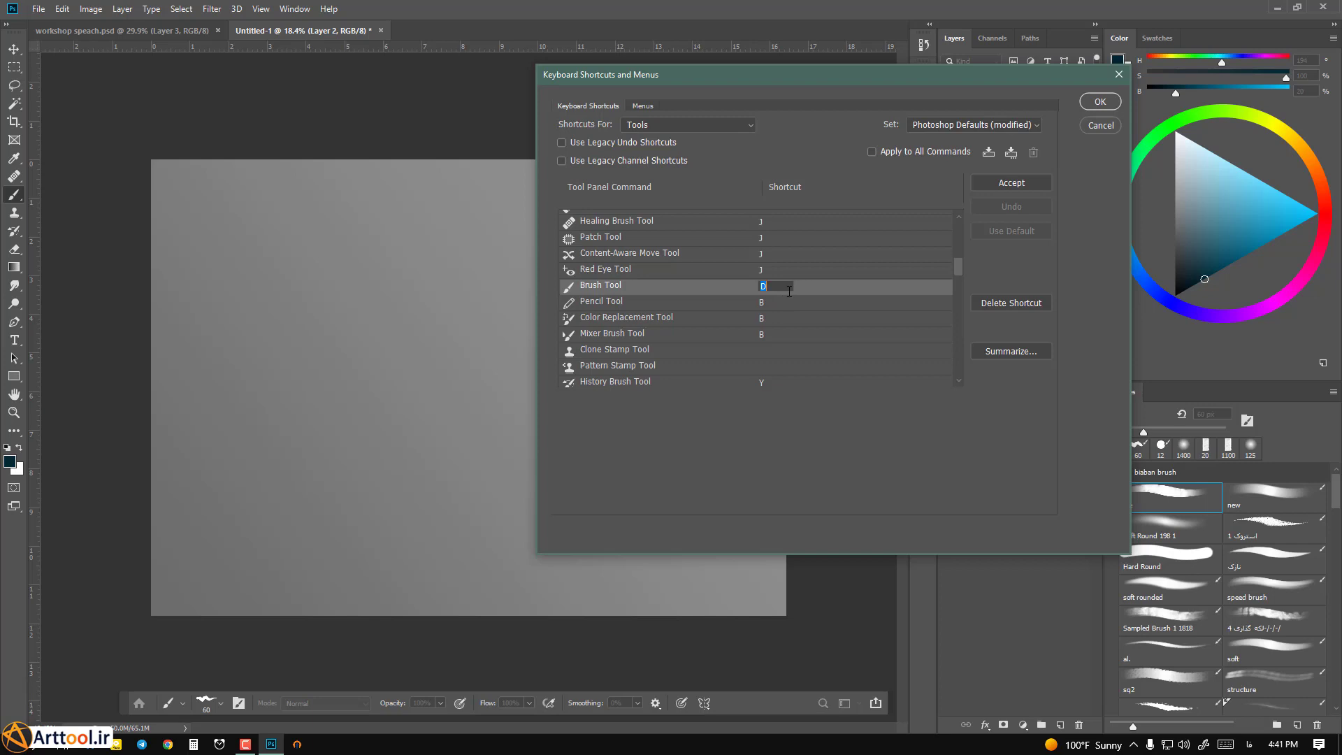
click(959, 269)
drag(957, 269, 953, 284)
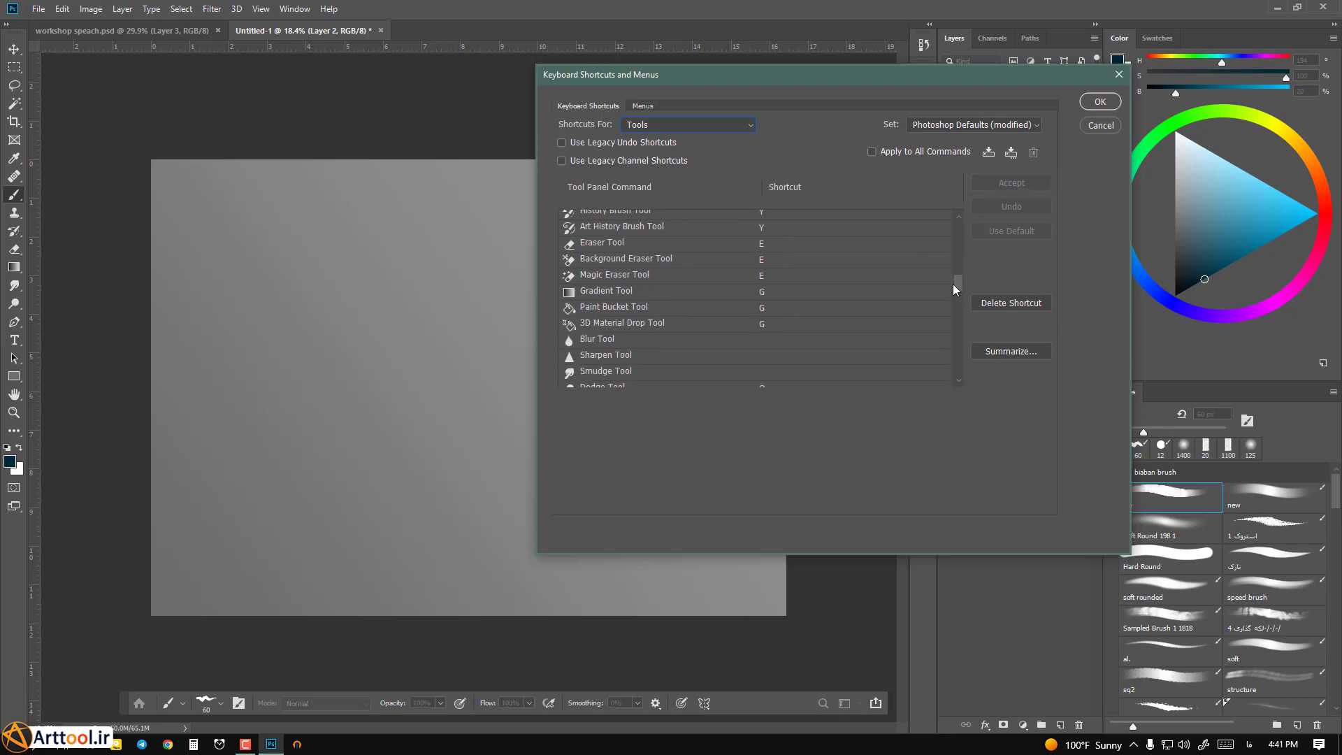
Examine the remaining tool shortcuts down to the brush size, hardness and preset commands, and close the shortcut settings without saving.
scroll(960, 283, down, 1)
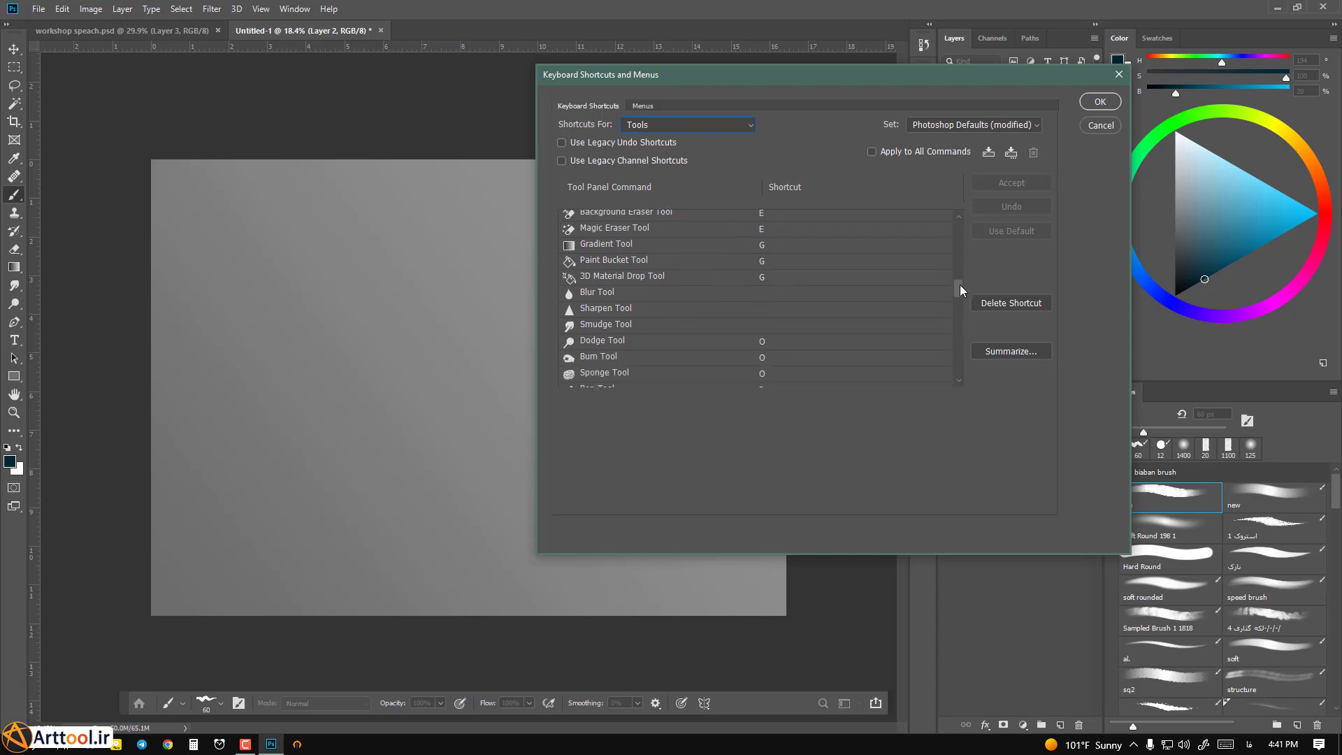
drag(959, 284, 948, 324)
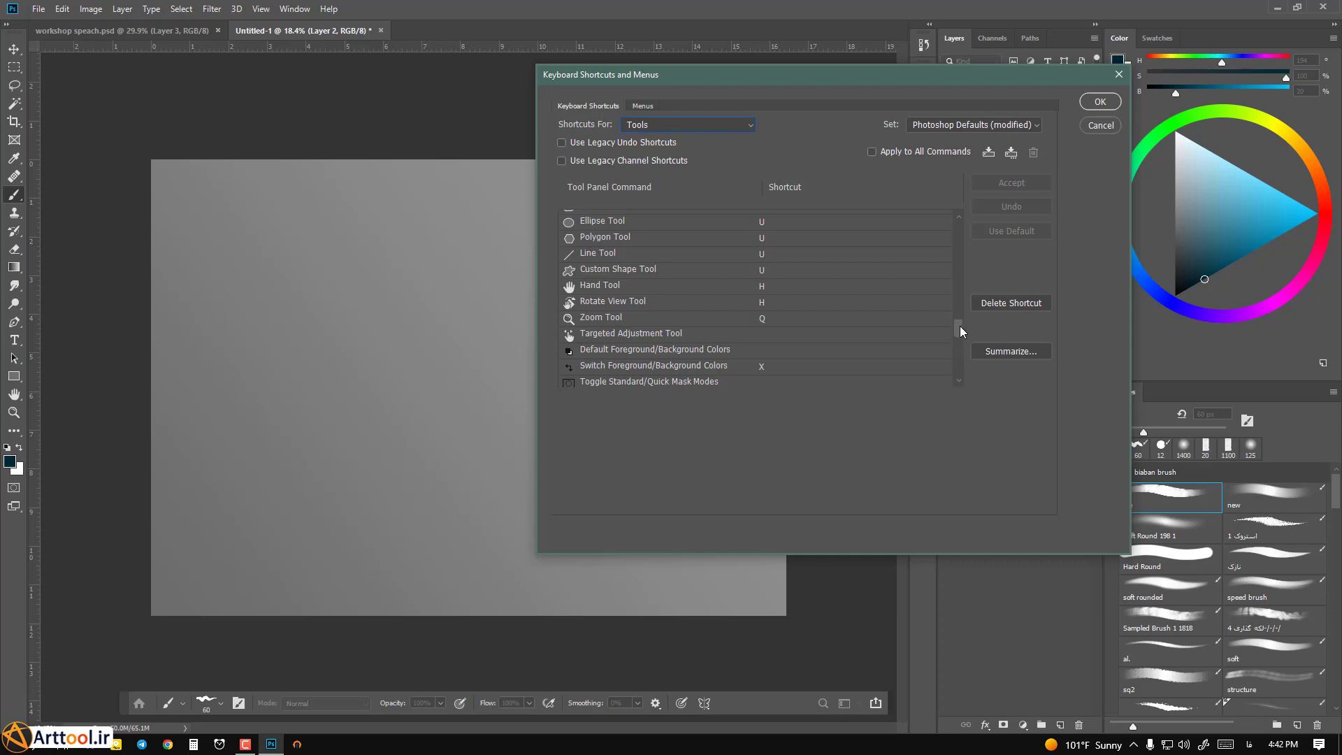
drag(959, 327, 954, 340)
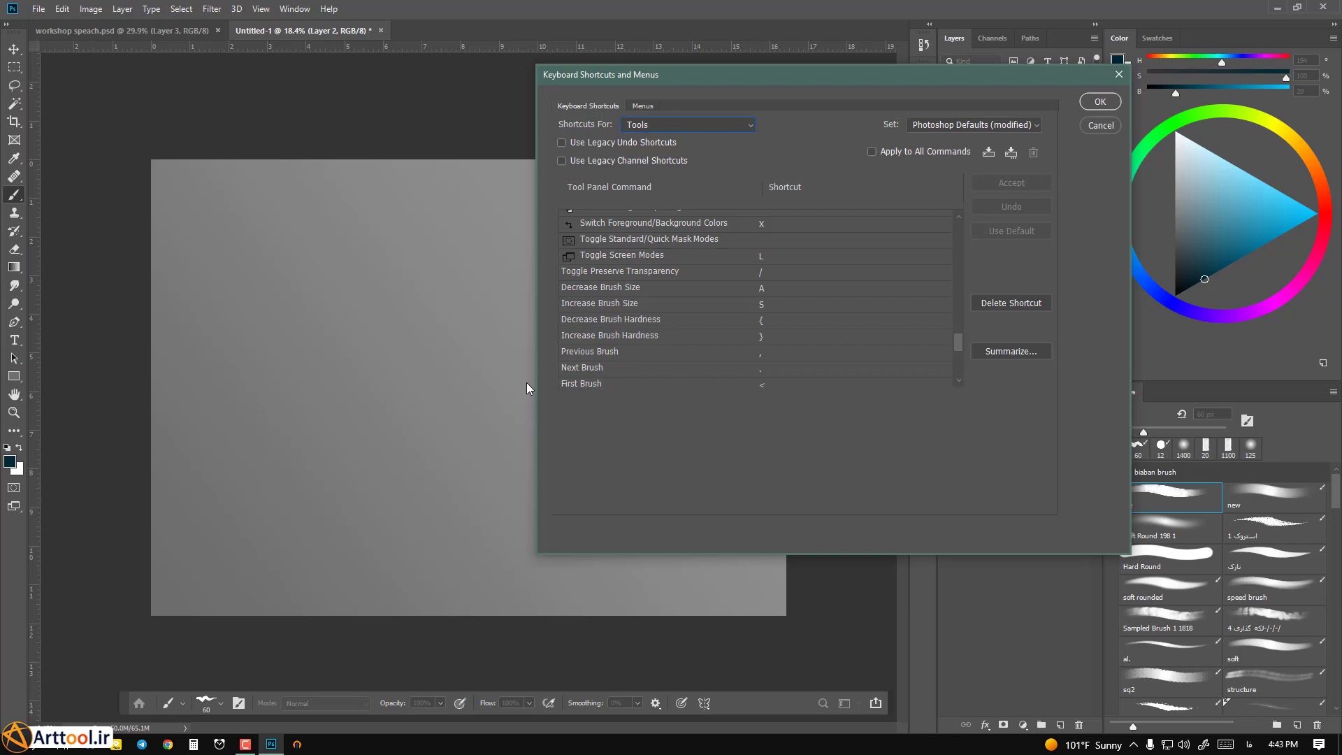
mouse_move(958, 344)
mouse_down()
mouse_move(955, 373)
mouse_move(955, 330)
mouse_up()
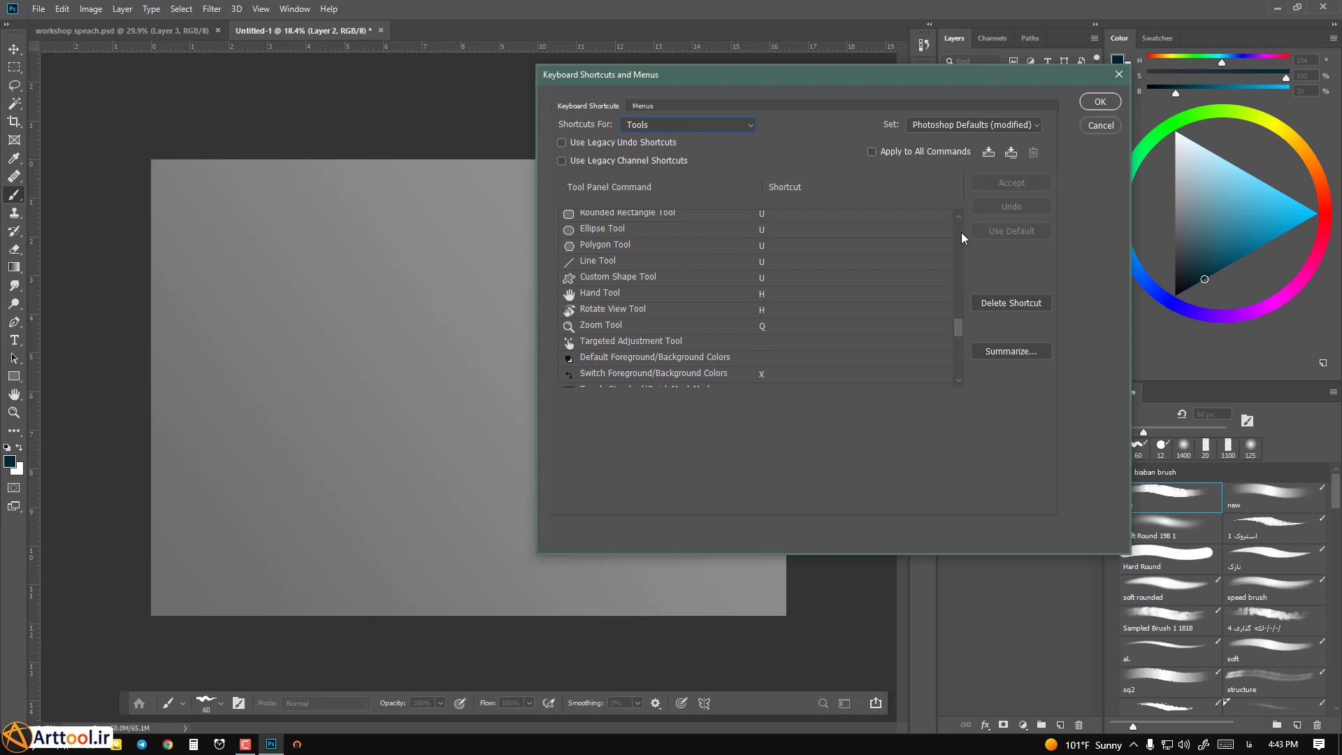
click(1100, 126)
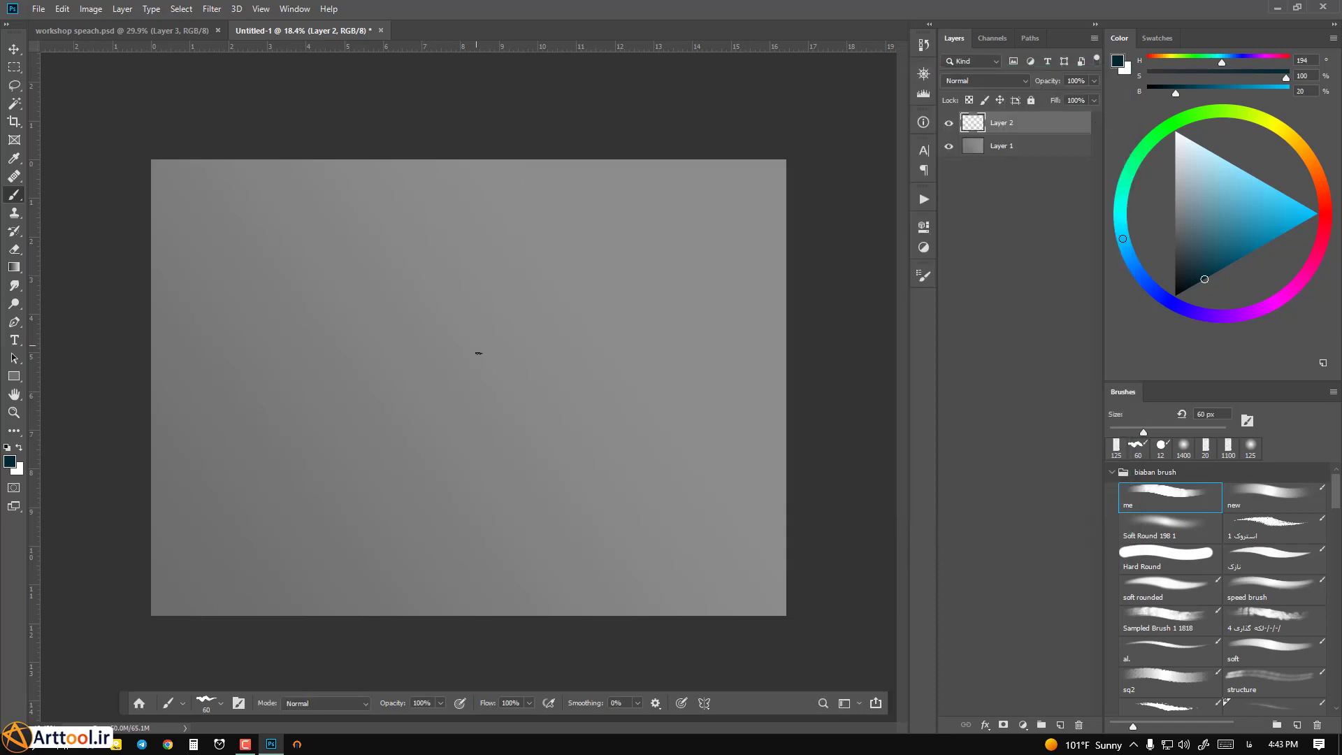
Sample the canvas's grey as the foreground colour with the temporary eyedropper.
scroll(478, 353, down, 3)
scroll(495, 335, up, 3)
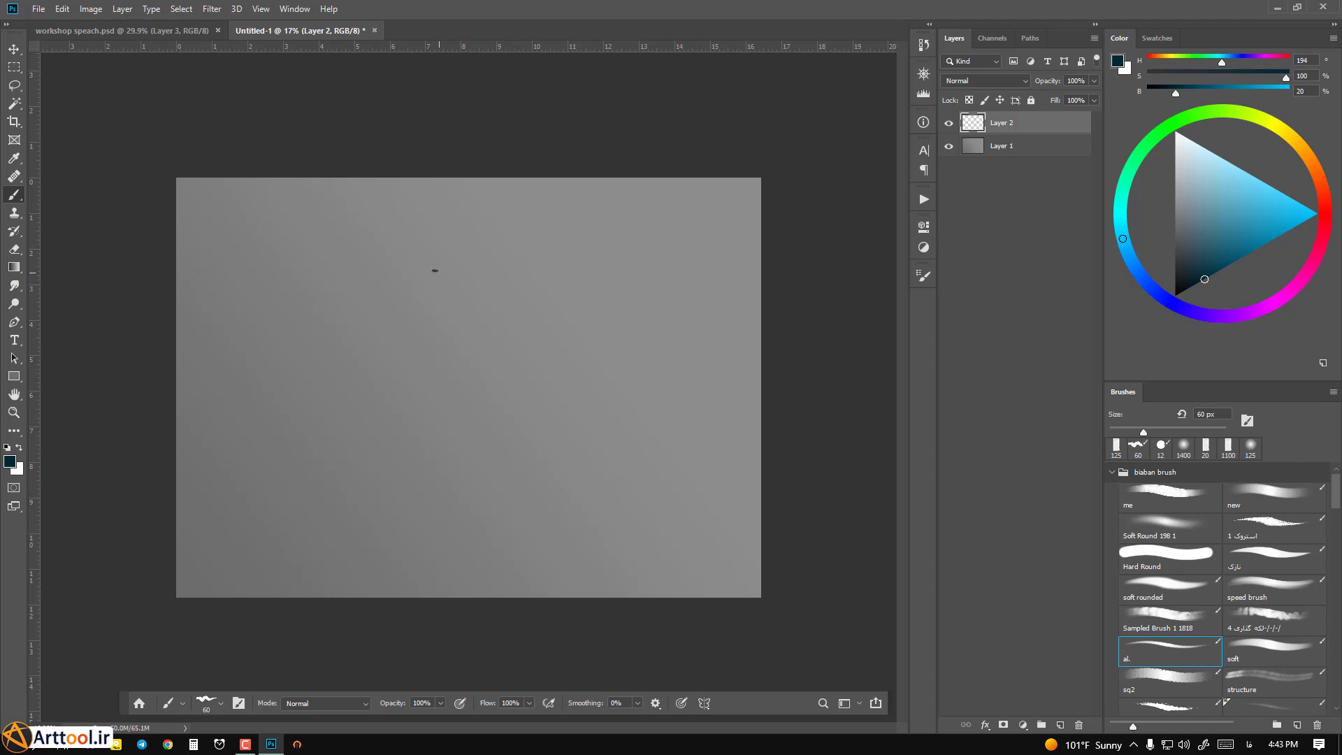
key(alt)
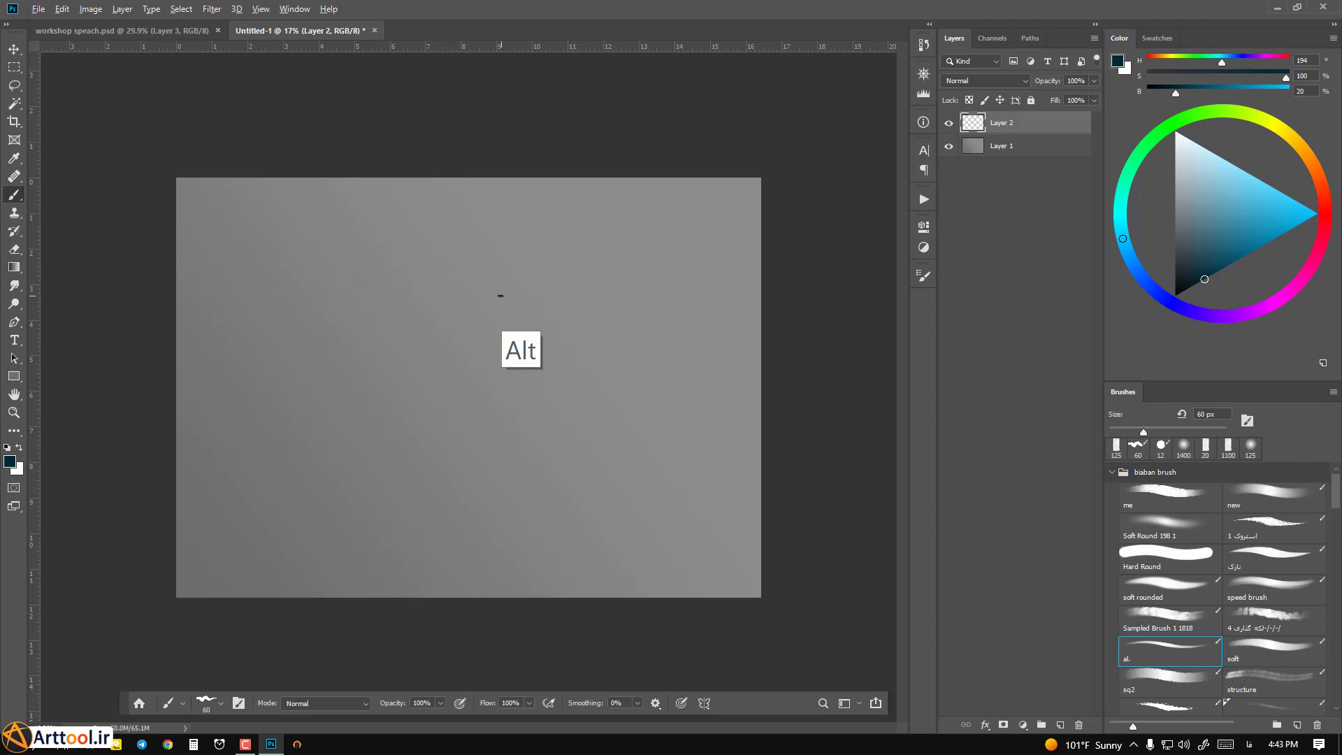
alt+click(503, 288)
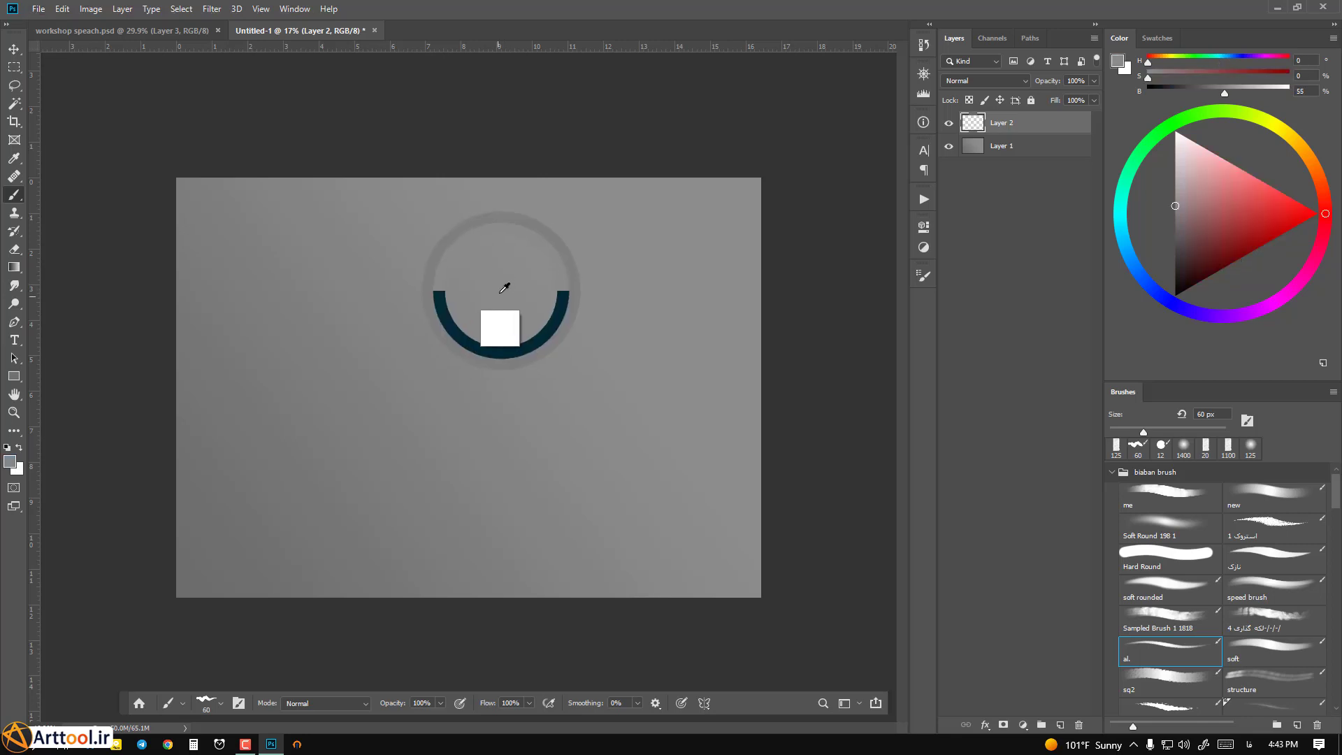
mouse_move(504, 287)
mouse_down()
mouse_move(491, 255)
mouse_move(438, 309)
mouse_move(520, 272)
mouse_move(365, 300)
mouse_move(234, 504)
mouse_move(475, 307)
mouse_up()
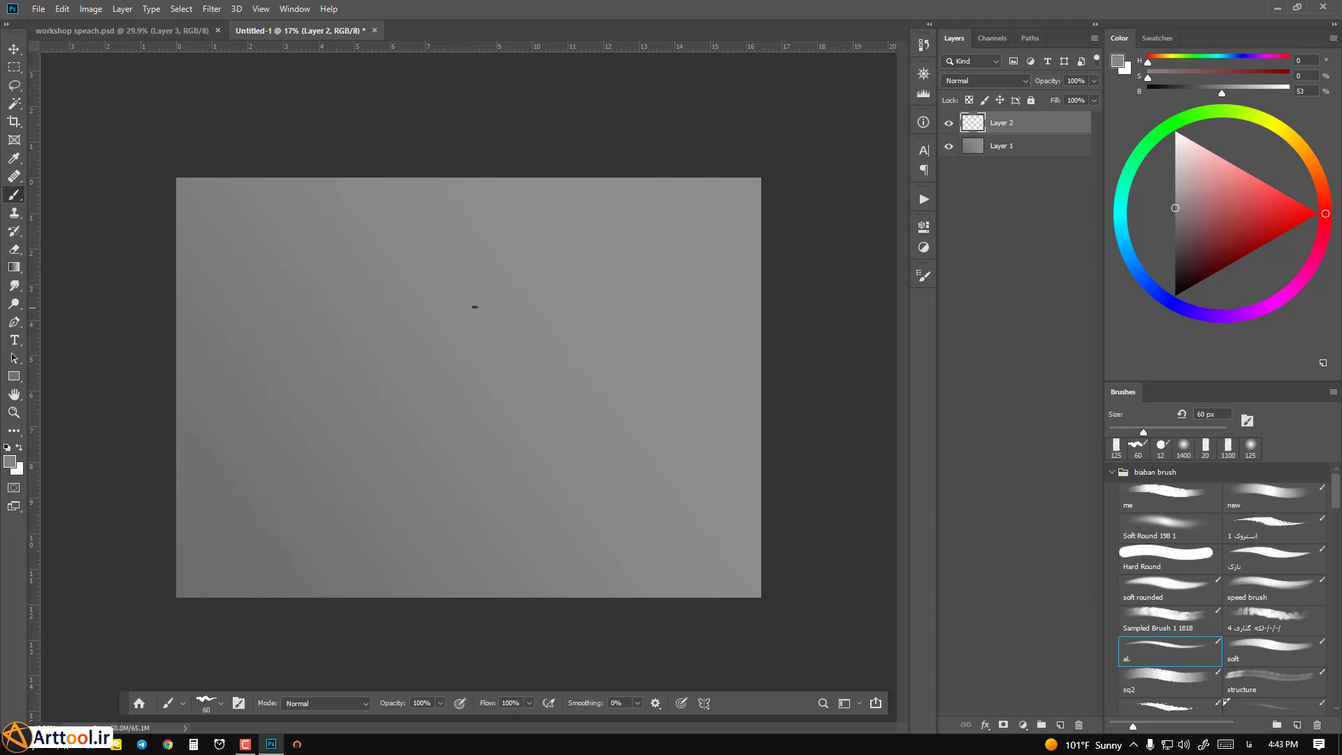
Show the Swatches panel, view the list of available panels, and bring the Paths panel to the front.
click(1153, 39)
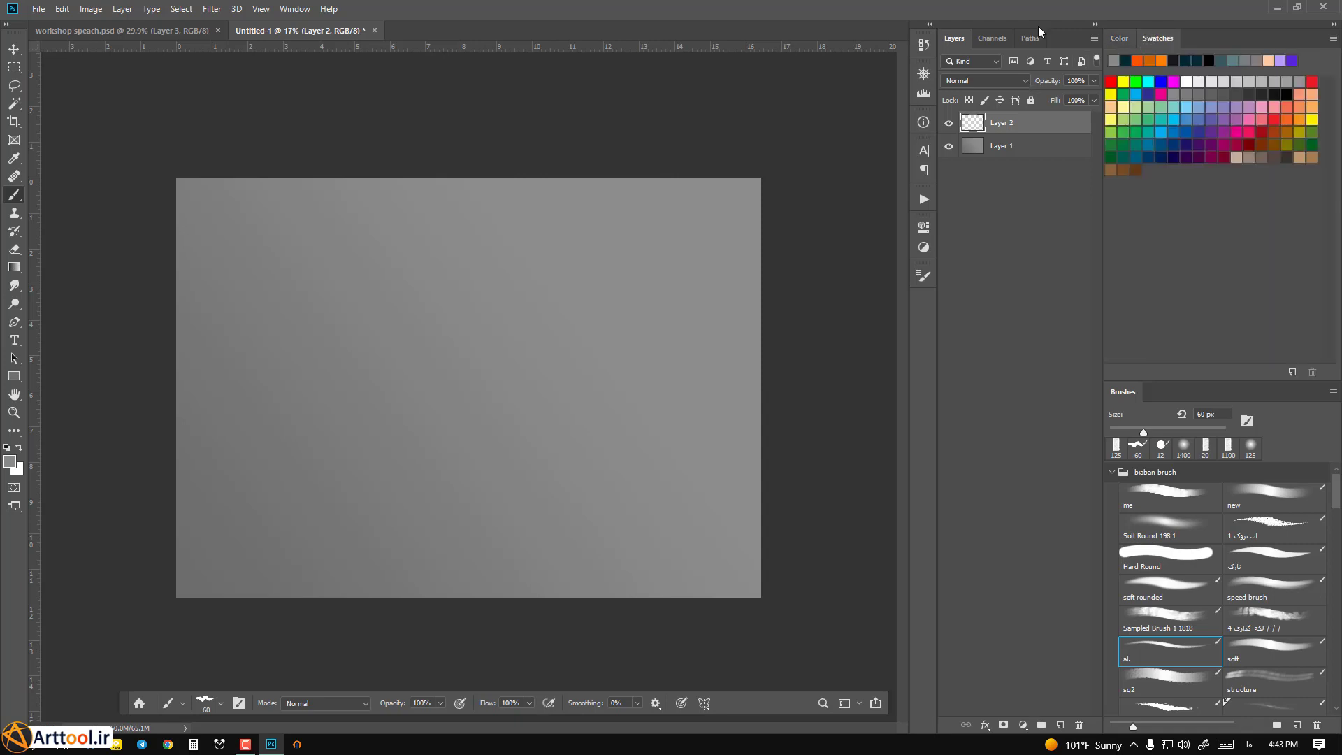
click(294, 9)
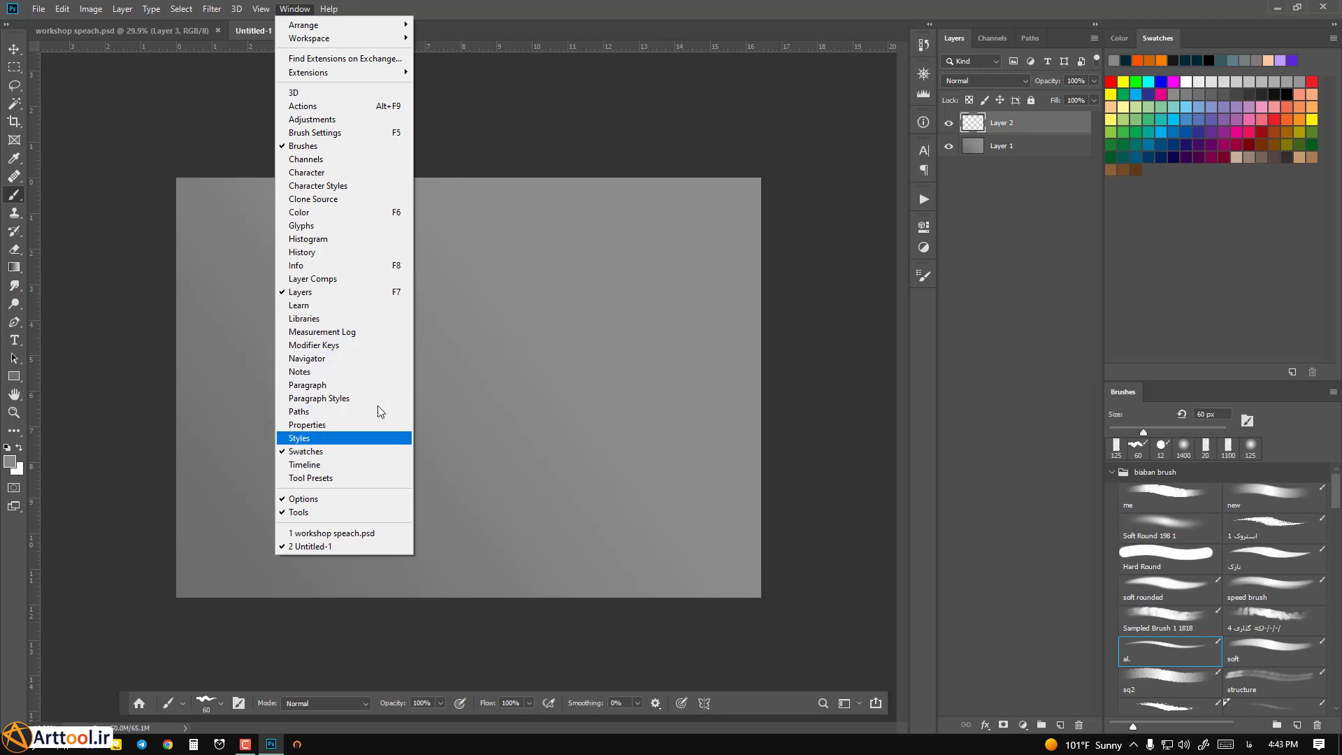
click(1159, 33)
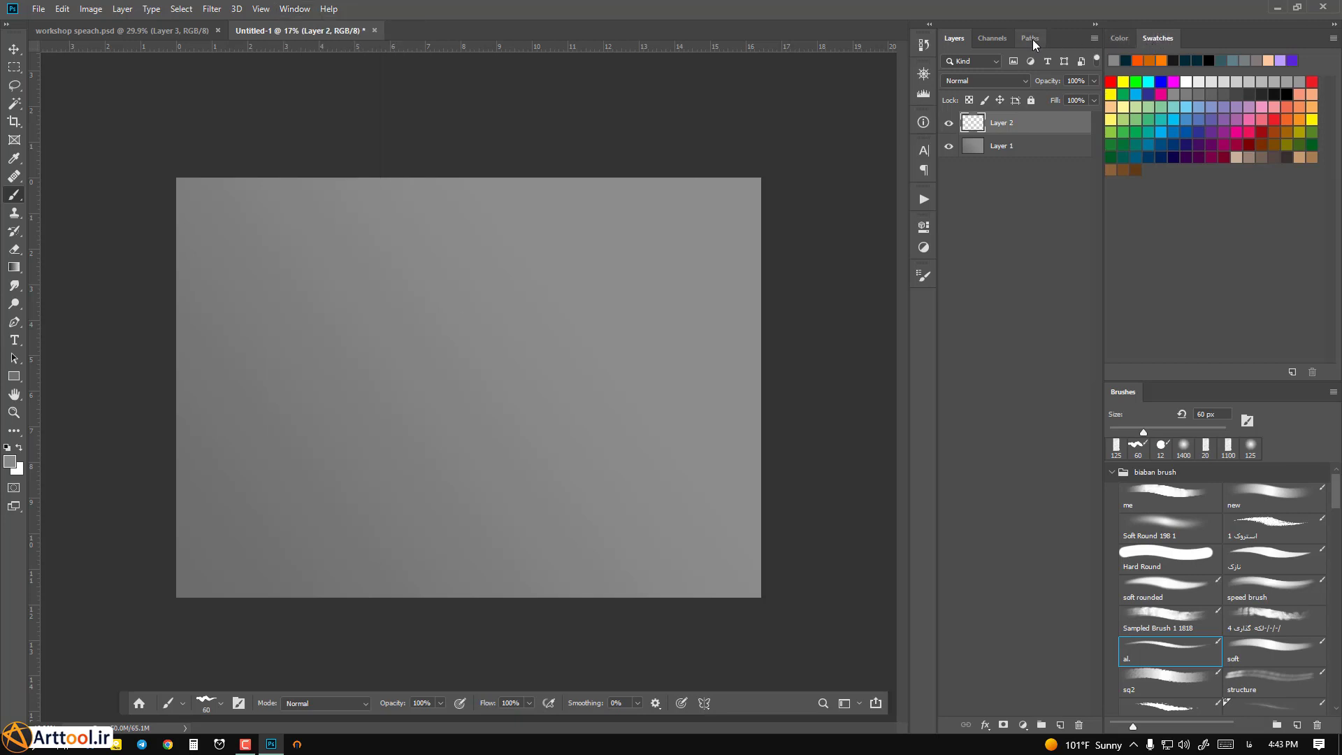
mouse_move(1031, 43)
mouse_down()
mouse_move(1140, 62)
mouse_move(1197, 44)
mouse_move(1043, 31)
mouse_up()
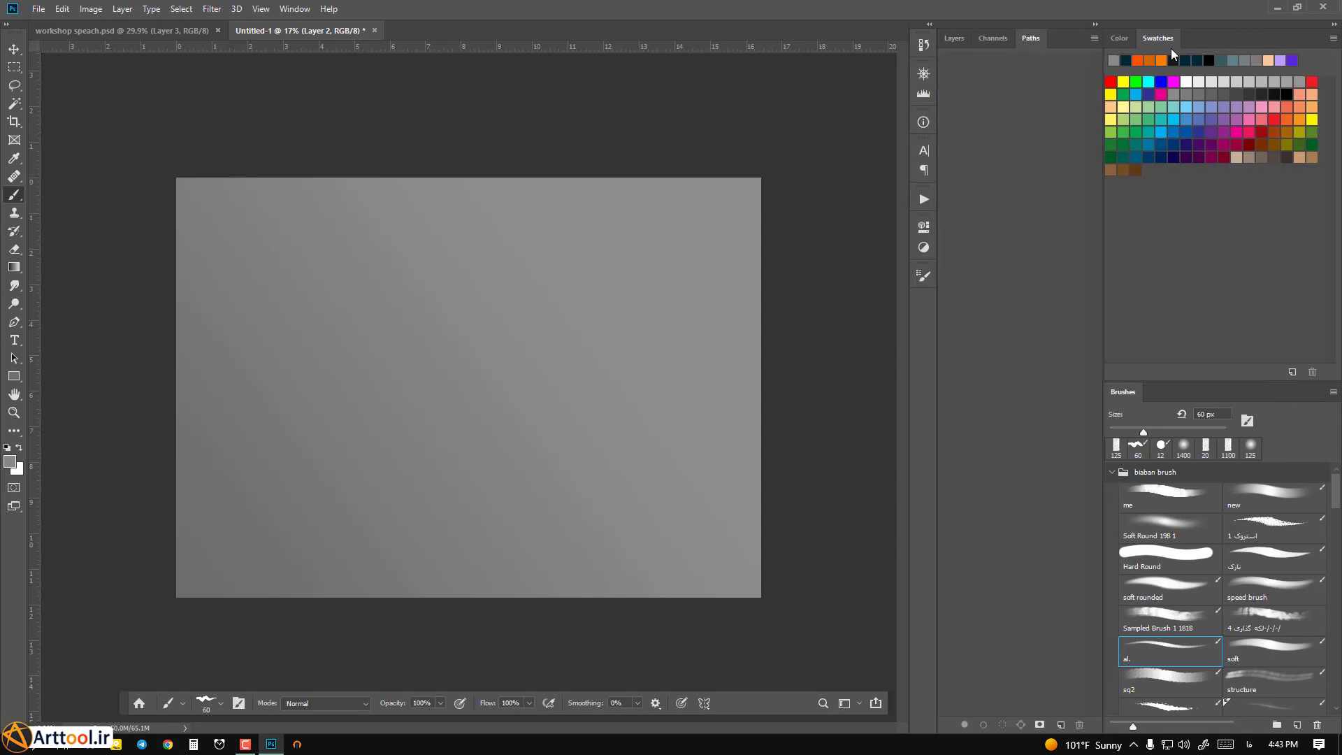
Choose the dark teal recent swatch as the foreground colour and return to the Color panel.
click(1126, 60)
click(1121, 38)
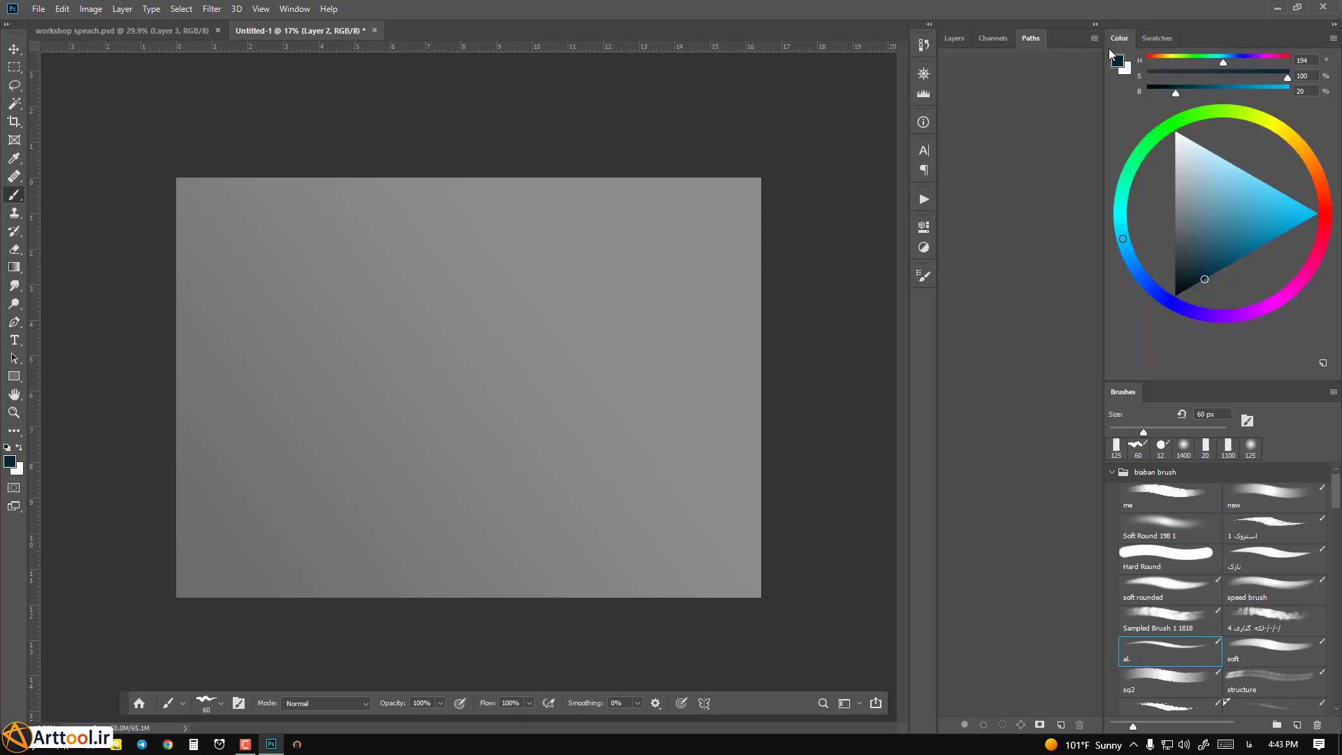
mouse_move(536, 278)
mouse_down()
mouse_move(498, 297)
mouse_move(510, 341)
mouse_move(523, 290)
mouse_up()
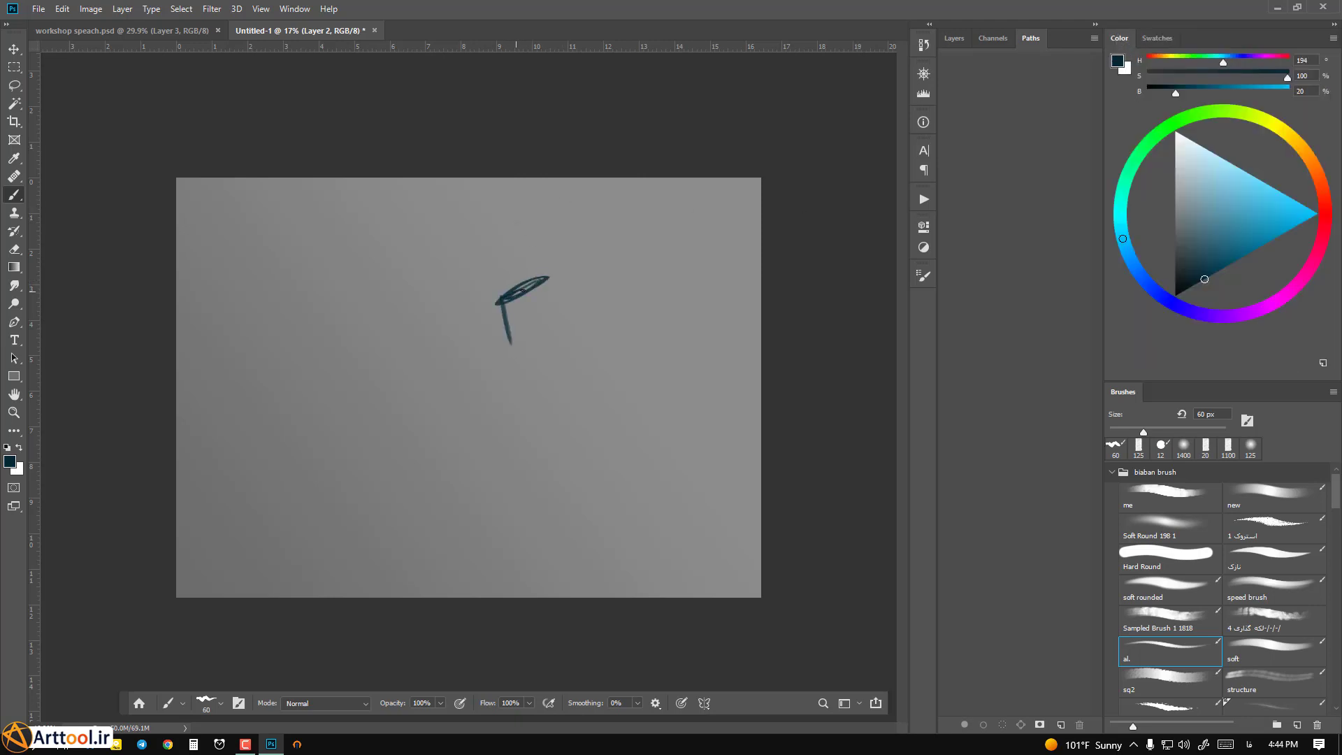
key(ctrl+z)
key(ctrl+z)
key(ctrl+z)
Sketch a tablet pen pointing downward near the canvas centre, with a tapered tip and a narrow side-button strip.
key(shift+comma)
mouse_move(502, 283)
mouse_down()
mouse_move(483, 414)
mouse_move(488, 351)
mouse_move(483, 396)
mouse_move(526, 402)
mouse_up()
mouse_move(547, 280)
mouse_down()
mouse_move(522, 417)
mouse_move(491, 447)
mouse_up()
drag(524, 404, 492, 448)
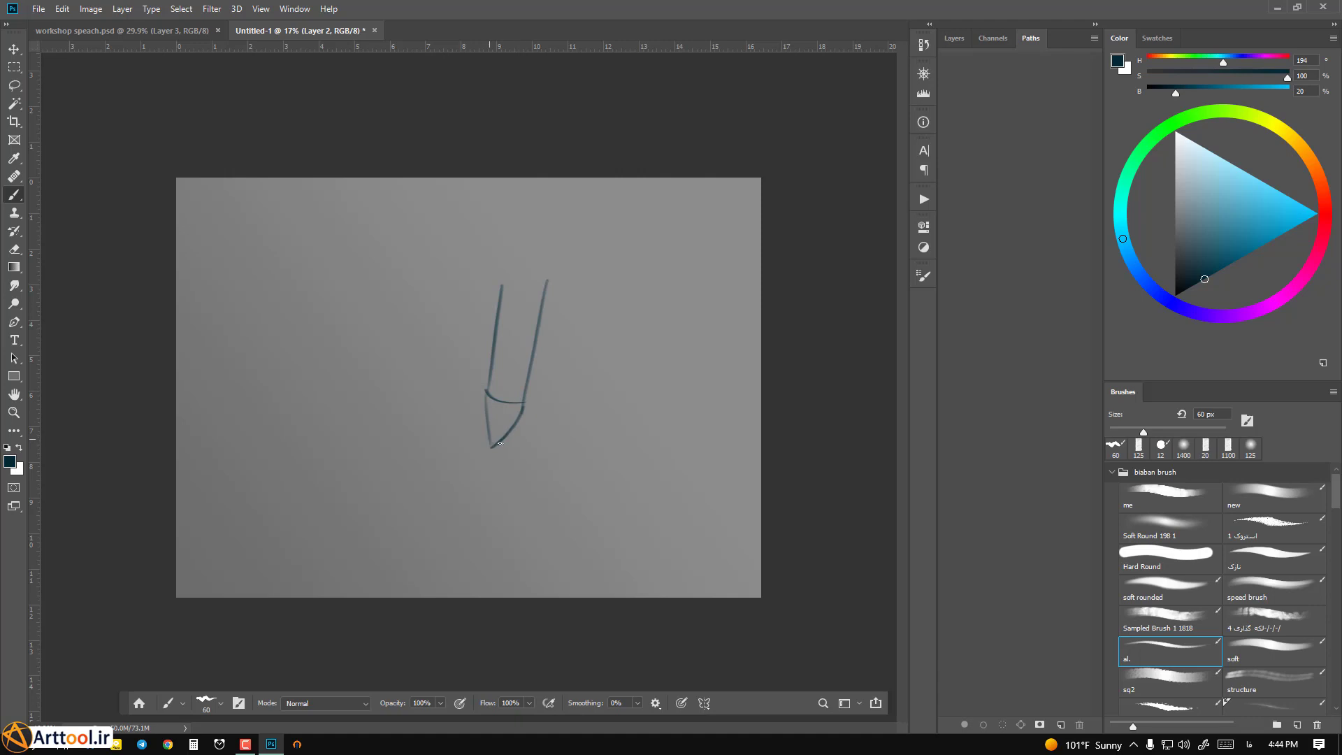
mouse_move(505, 357)
mouse_down()
mouse_move(515, 291)
mouse_move(506, 357)
mouse_up()
Draw arrows from the sketched pen's two side buttons and hand-letter the labels "E/B" for the upper and "Alt" for the lower.
drag(516, 301, 468, 268)
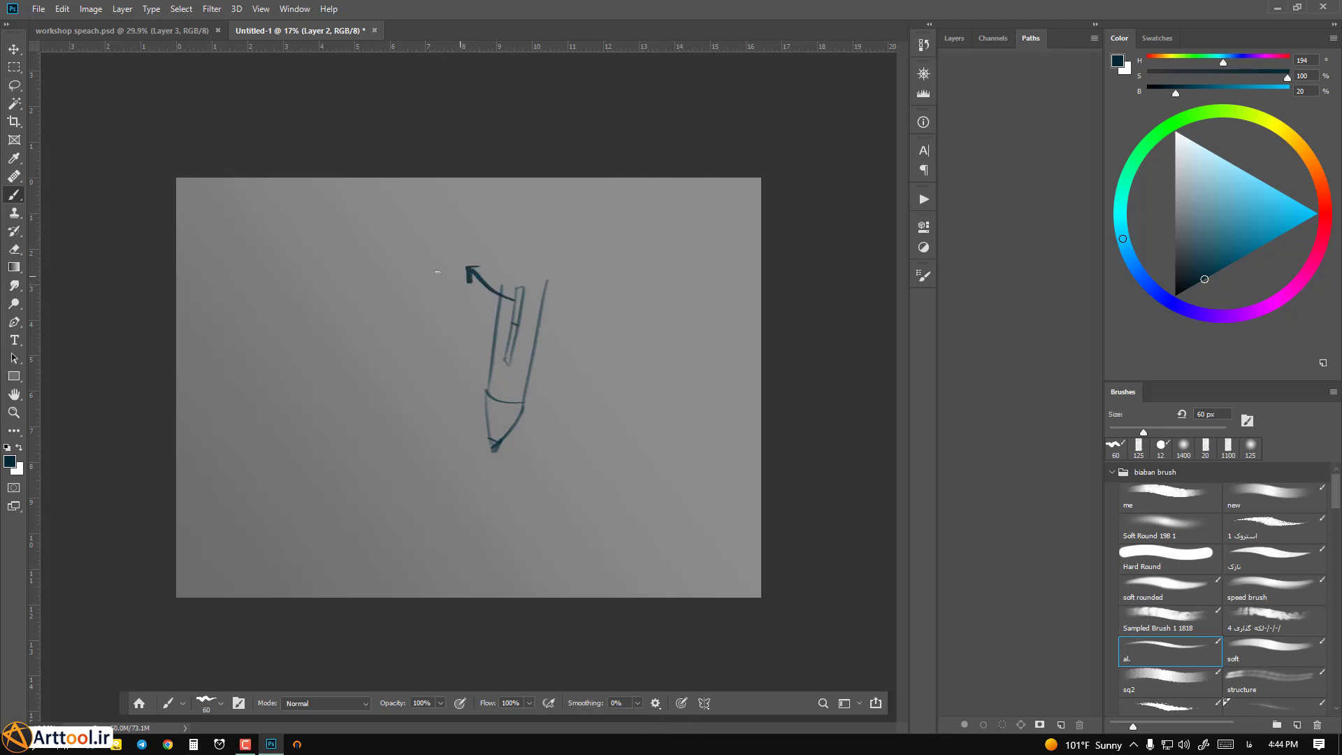
mouse_move(382, 251)
mouse_down()
mouse_move(392, 288)
mouse_move(428, 251)
mouse_move(415, 262)
mouse_up()
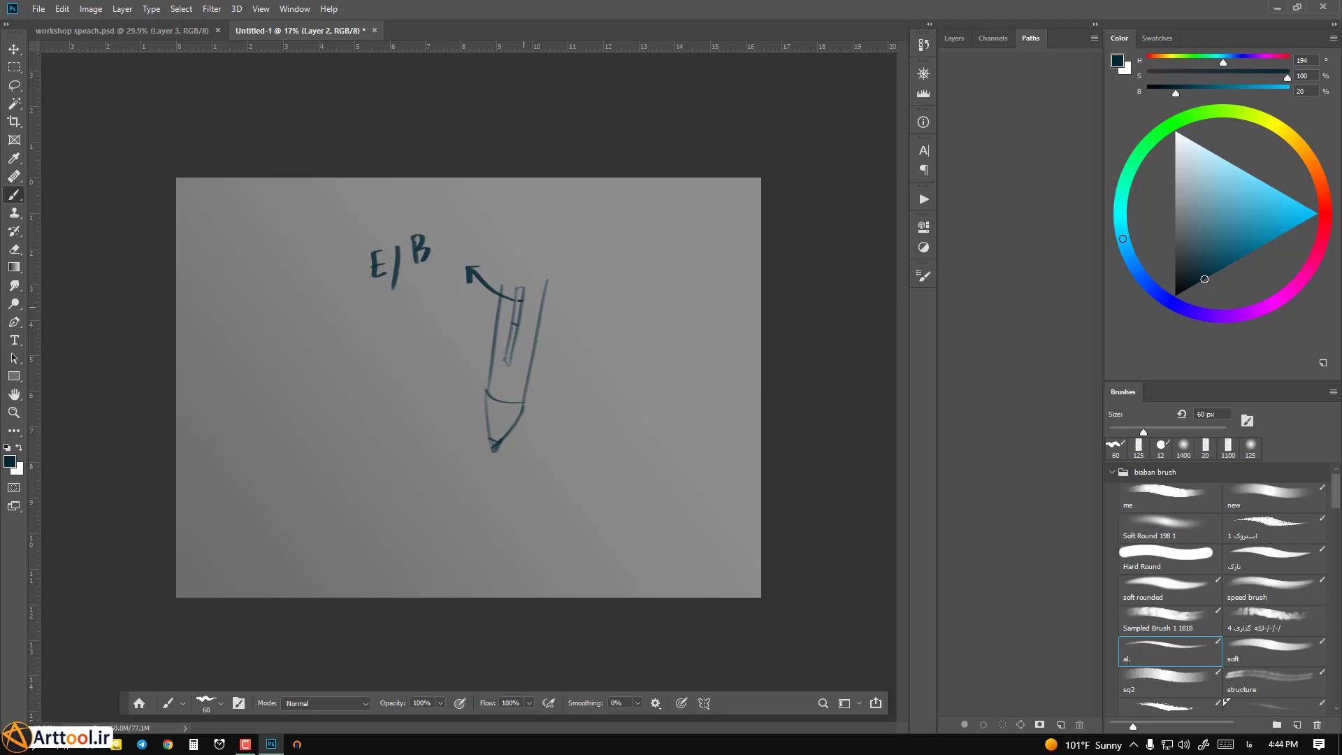
drag(501, 358, 452, 377)
mouse_move(376, 394)
mouse_down()
mouse_move(399, 384)
mouse_move(389, 375)
mouse_up()
drag(405, 360, 402, 382)
drag(418, 352, 417, 371)
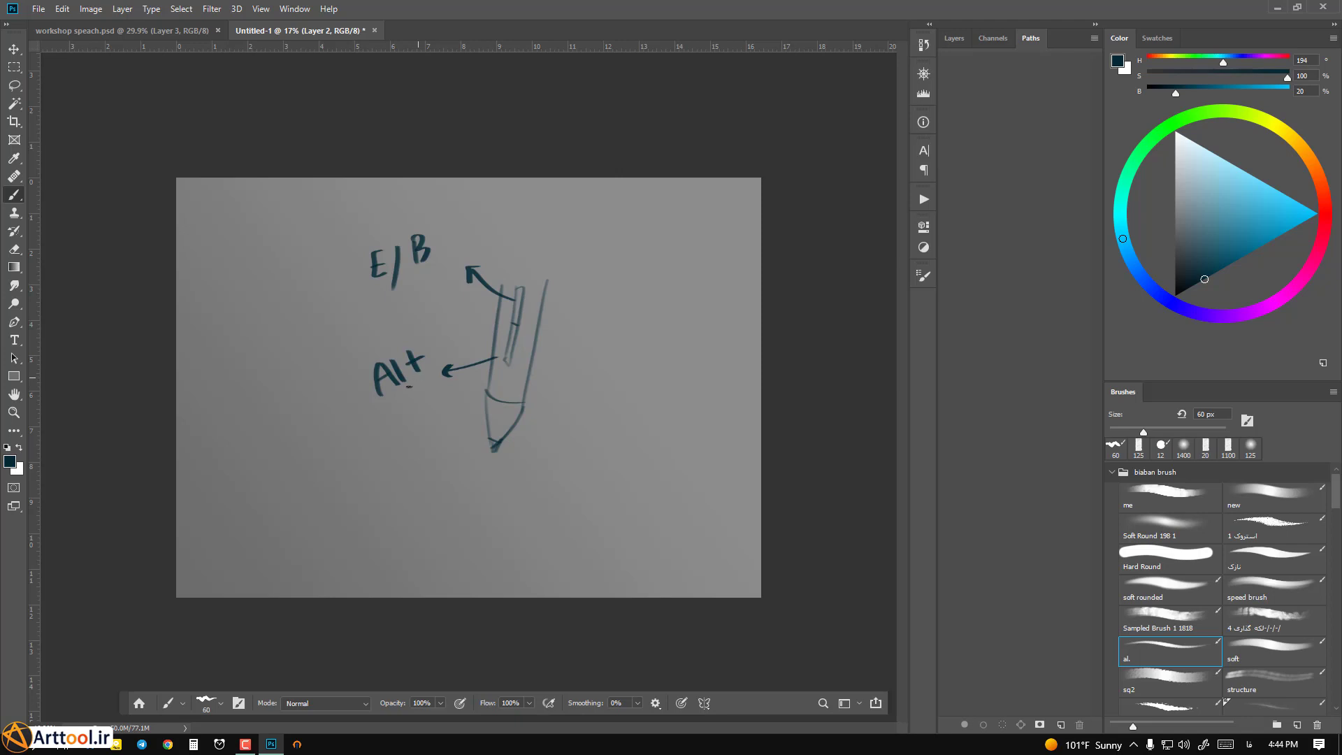
key(alt)
Switch to the Pentablet driver and examine the pen button settings for all applications and for Photoshop.
mouse_move(322, 744)
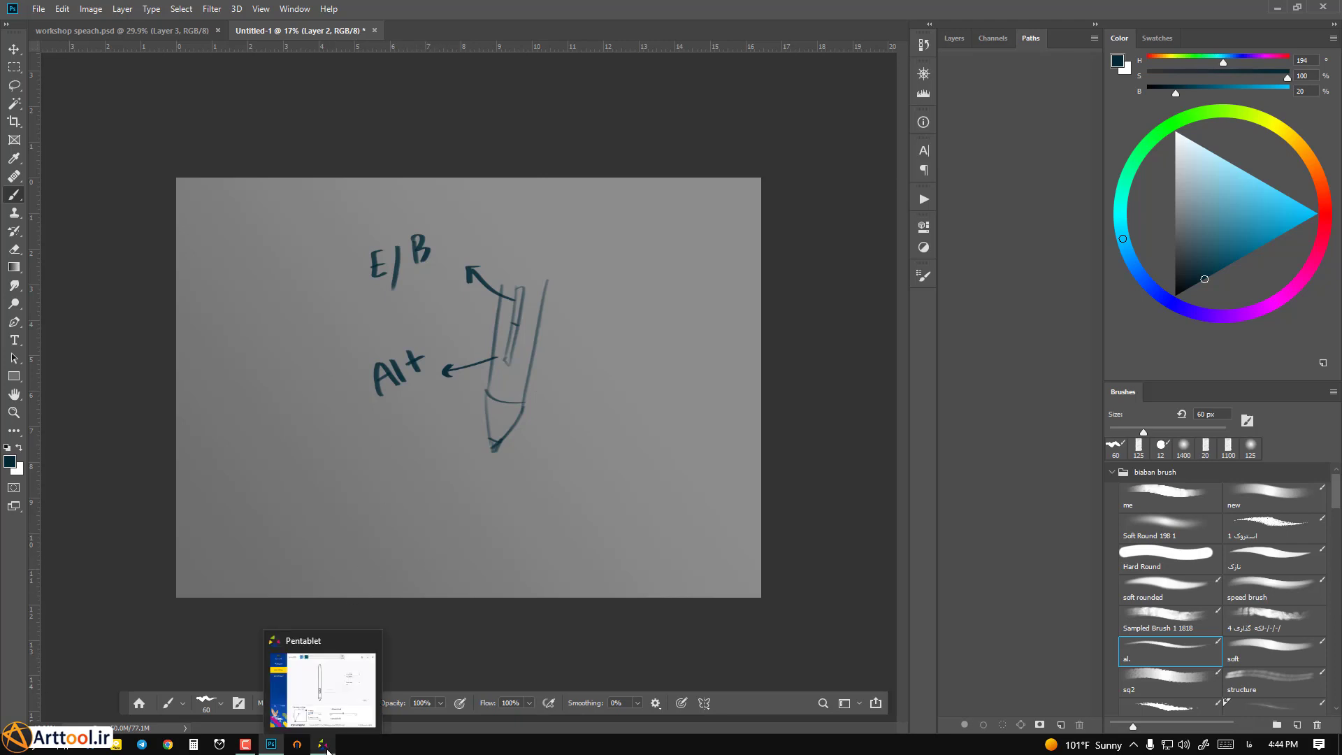
click(328, 696)
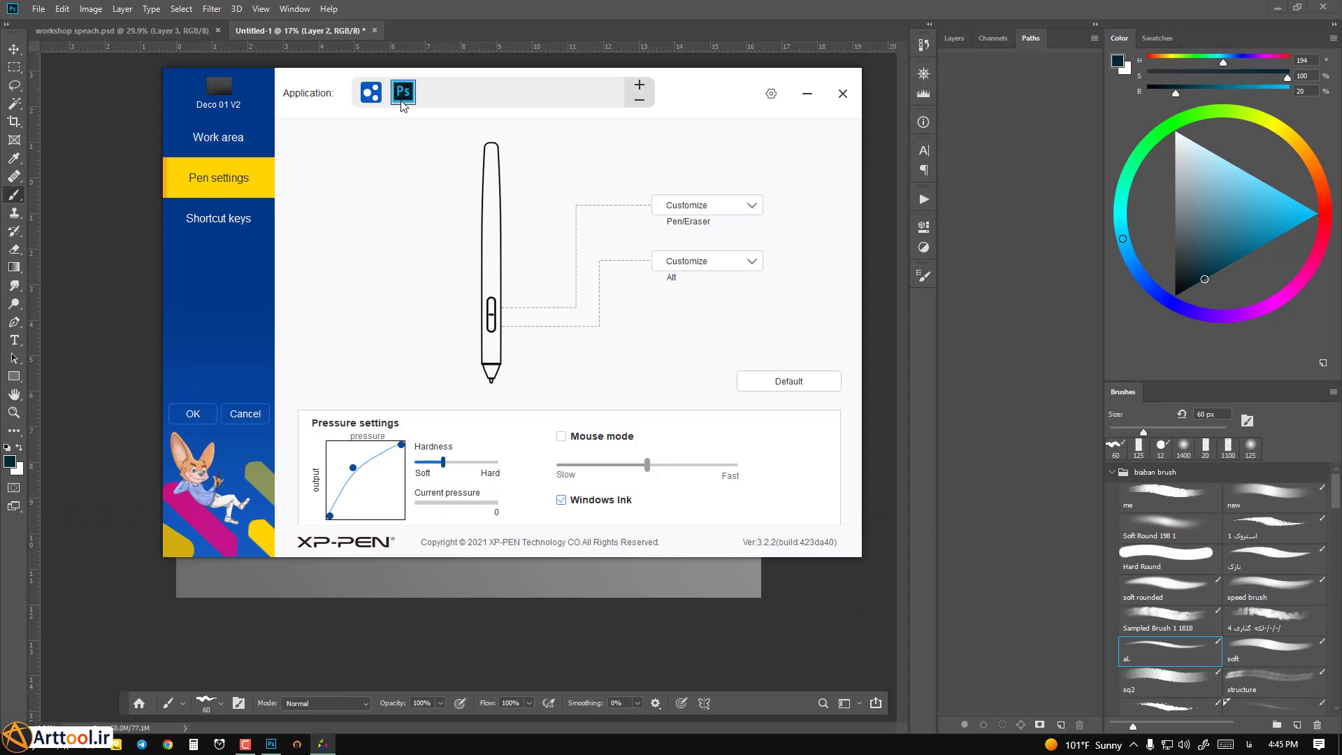
click(381, 93)
click(404, 92)
Examine the tablet's shortcut keys and the custom settings of K1, and close the driver window without saving changes.
click(211, 225)
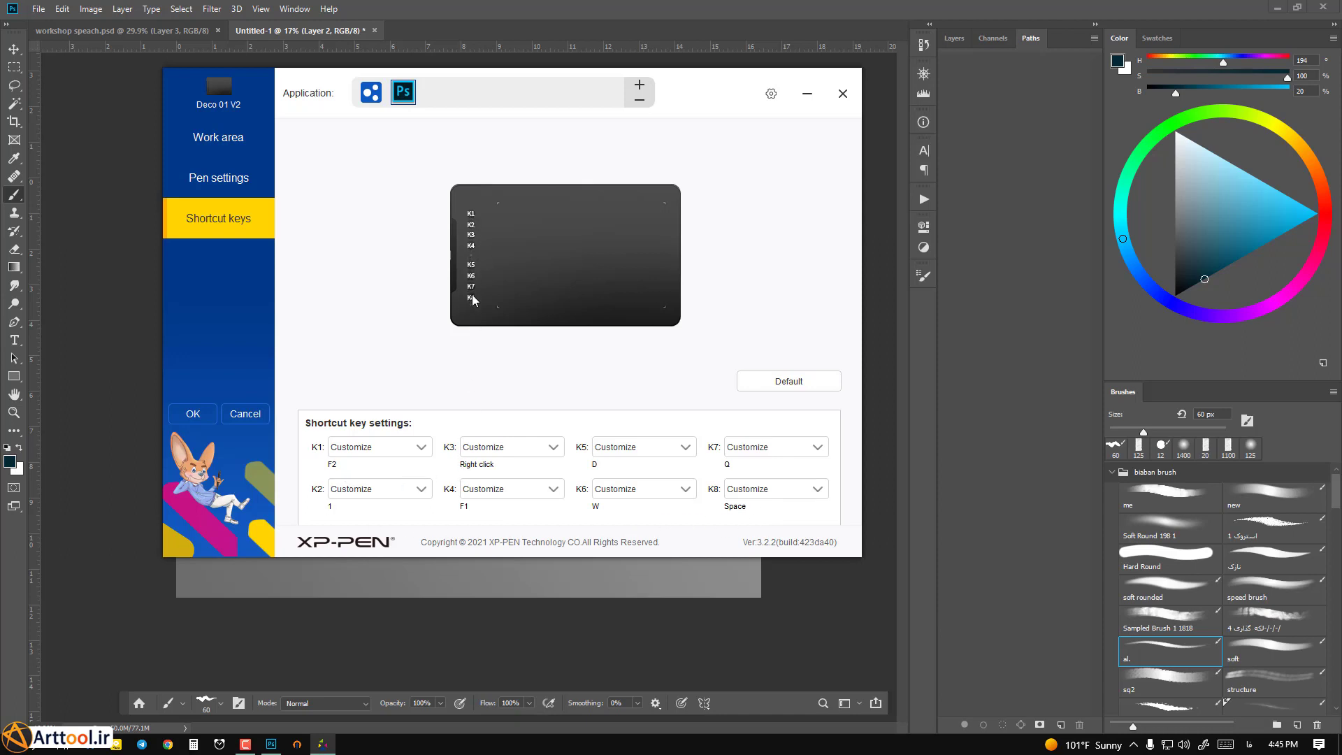
click(400, 451)
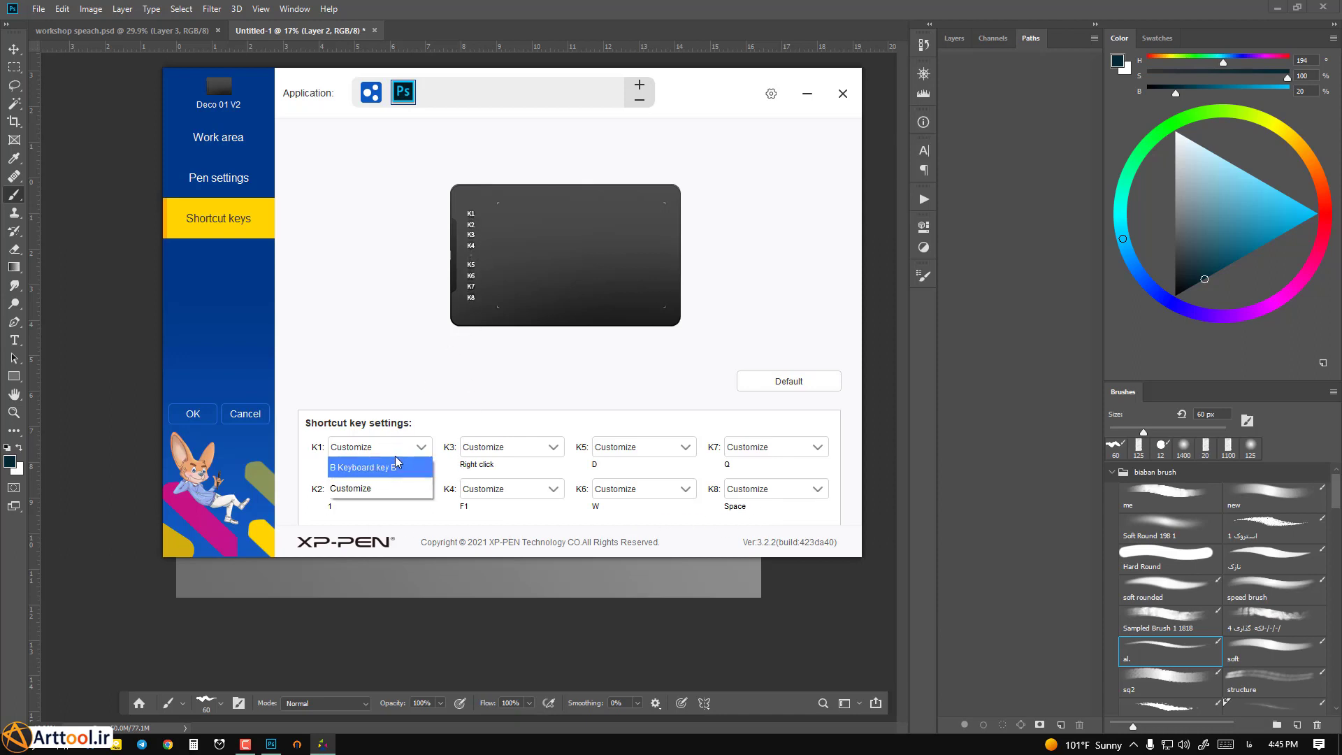
click(376, 493)
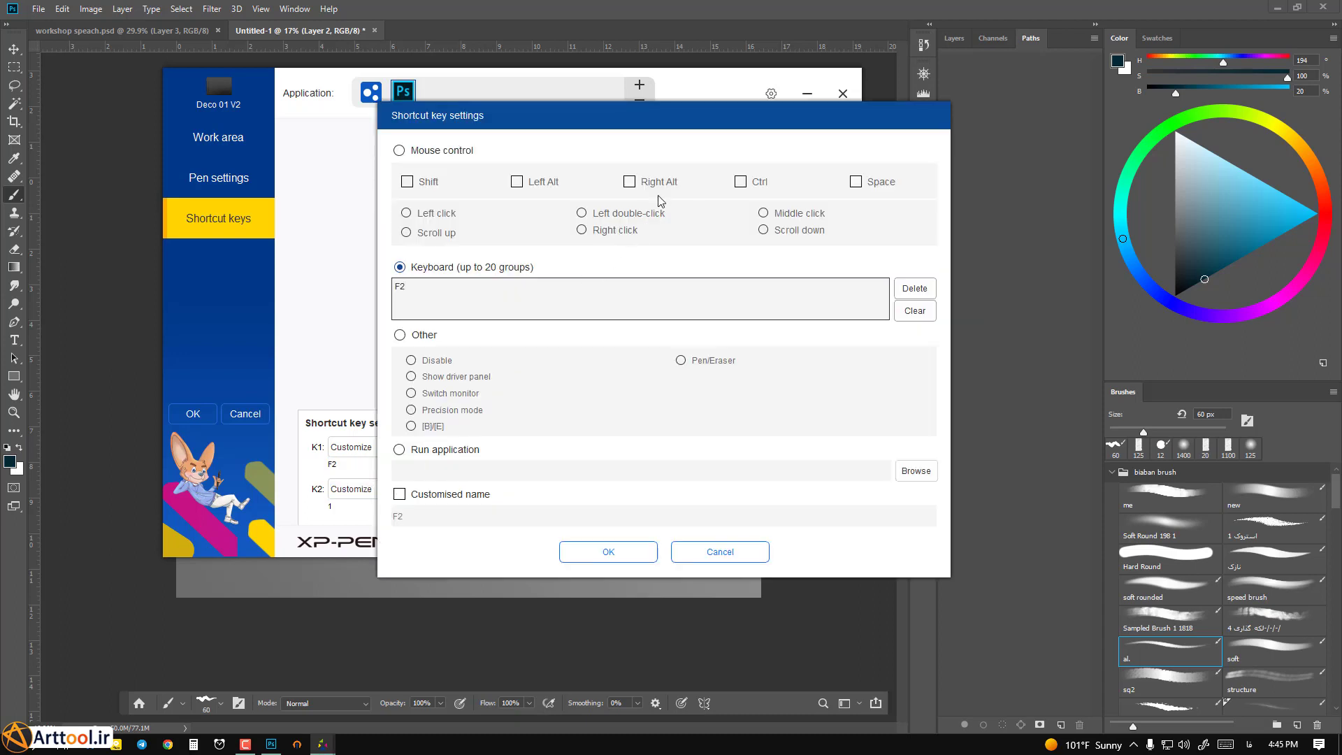
click(713, 552)
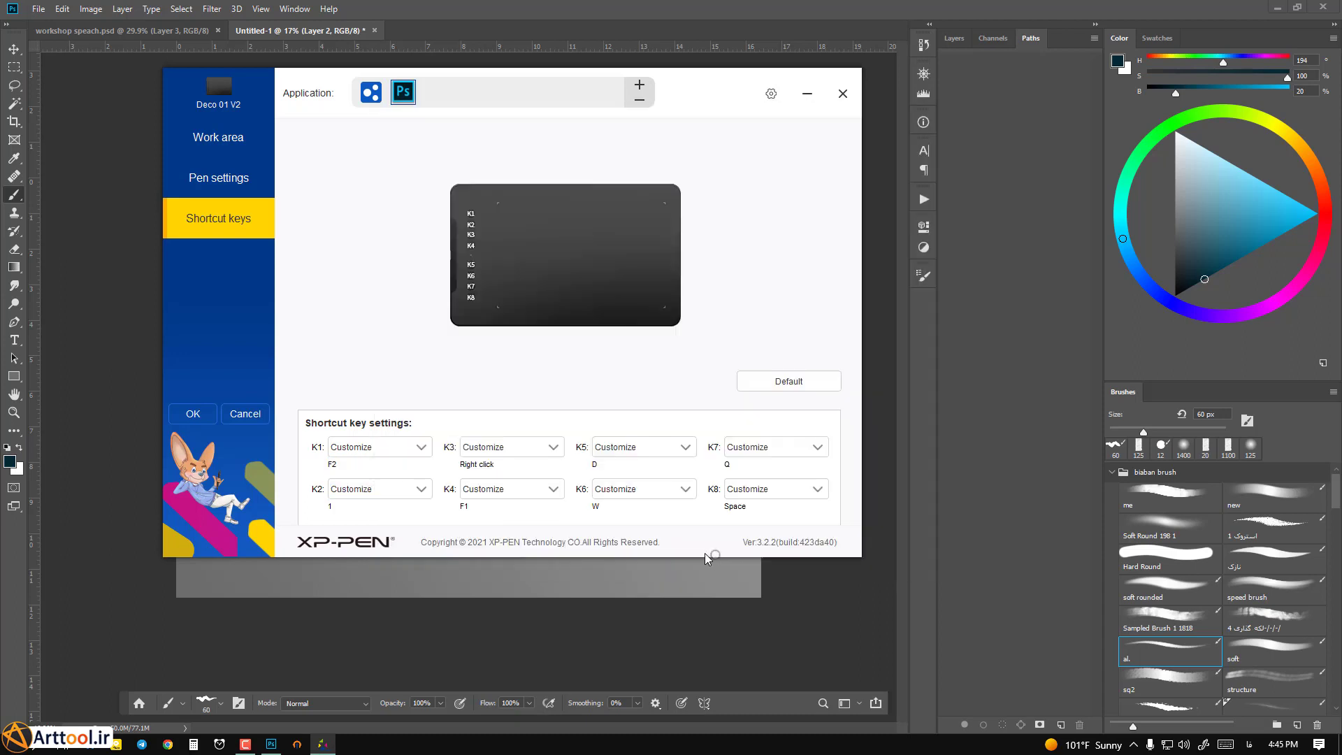
click(251, 414)
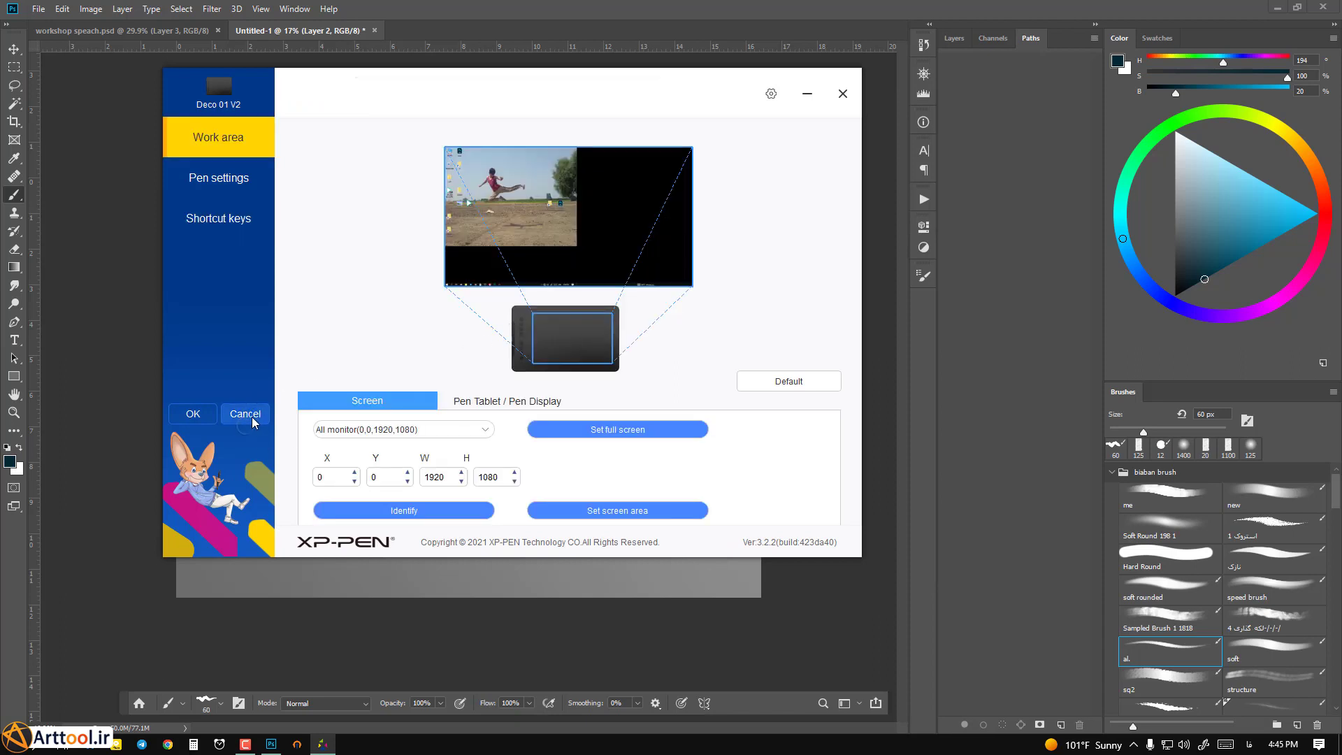
click(843, 93)
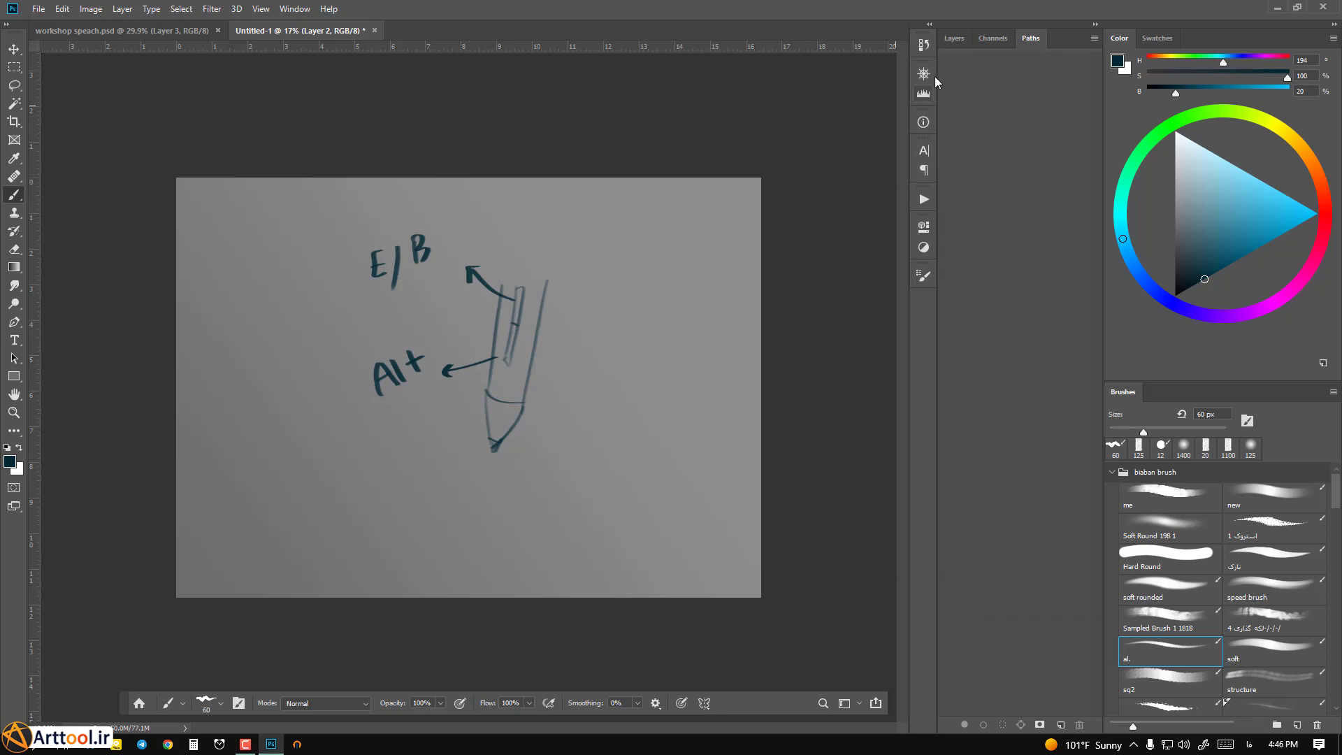
Bring the Layers panel back to the front, and erase and redraw the right edge of the sketched pen.
click(955, 39)
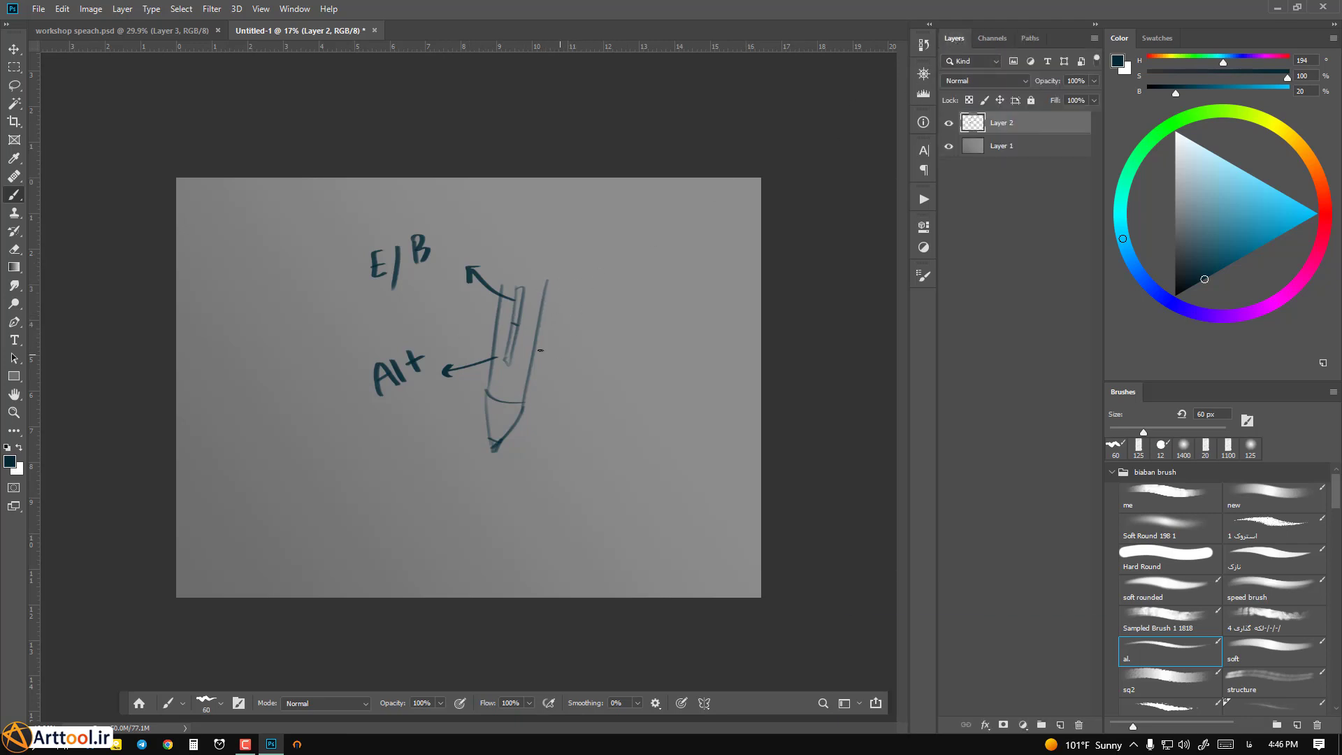
key(shift+comma)
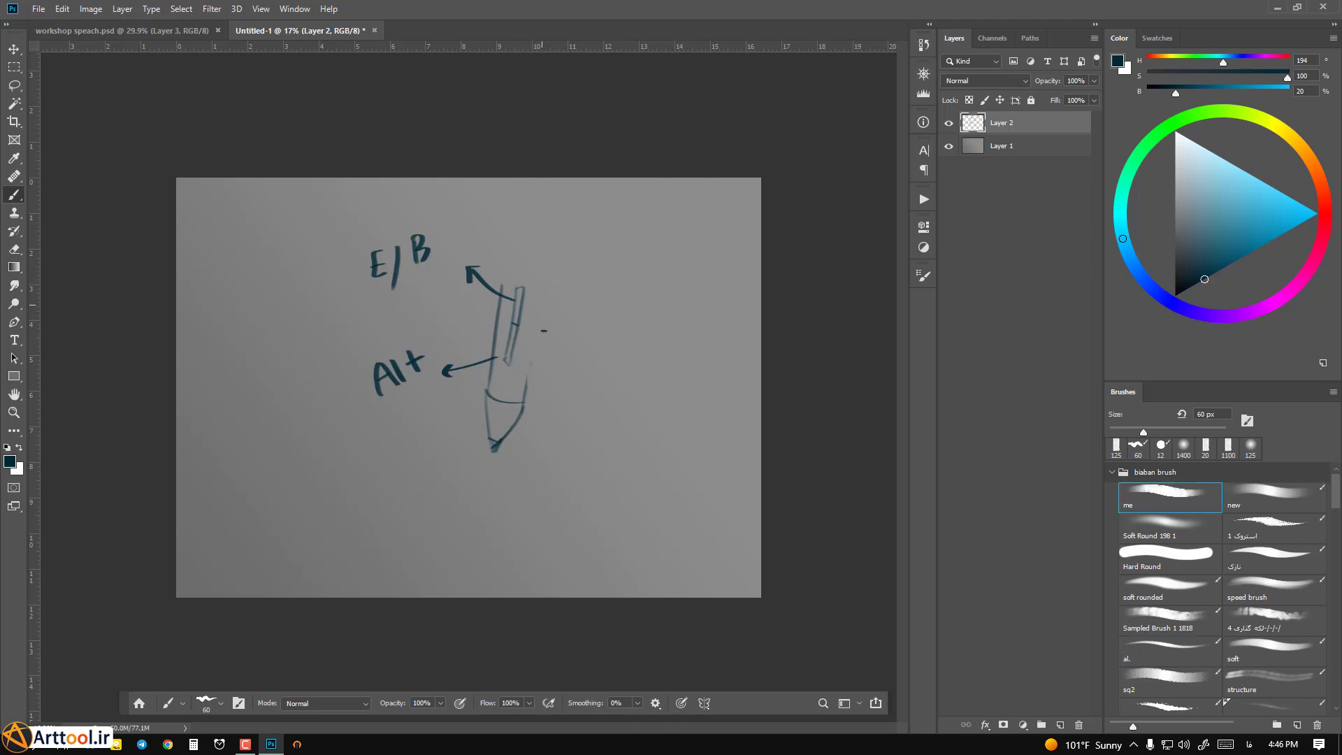
key(period)
mouse_move(539, 301)
mouse_down()
mouse_move(524, 385)
mouse_move(542, 281)
mouse_move(516, 421)
mouse_up()
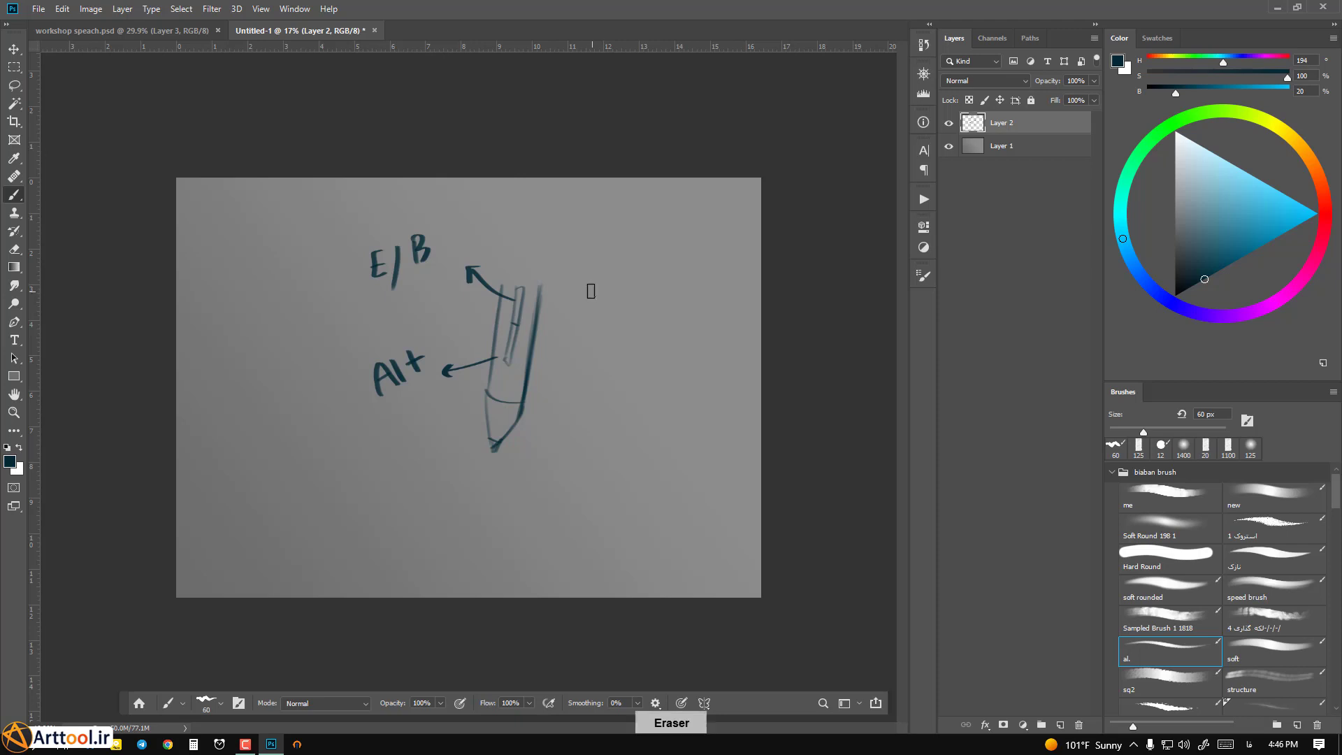
Start importing brushes from the brush picker, select the "biaban's brushs" ABR file, and cancel the import.
click(204, 700)
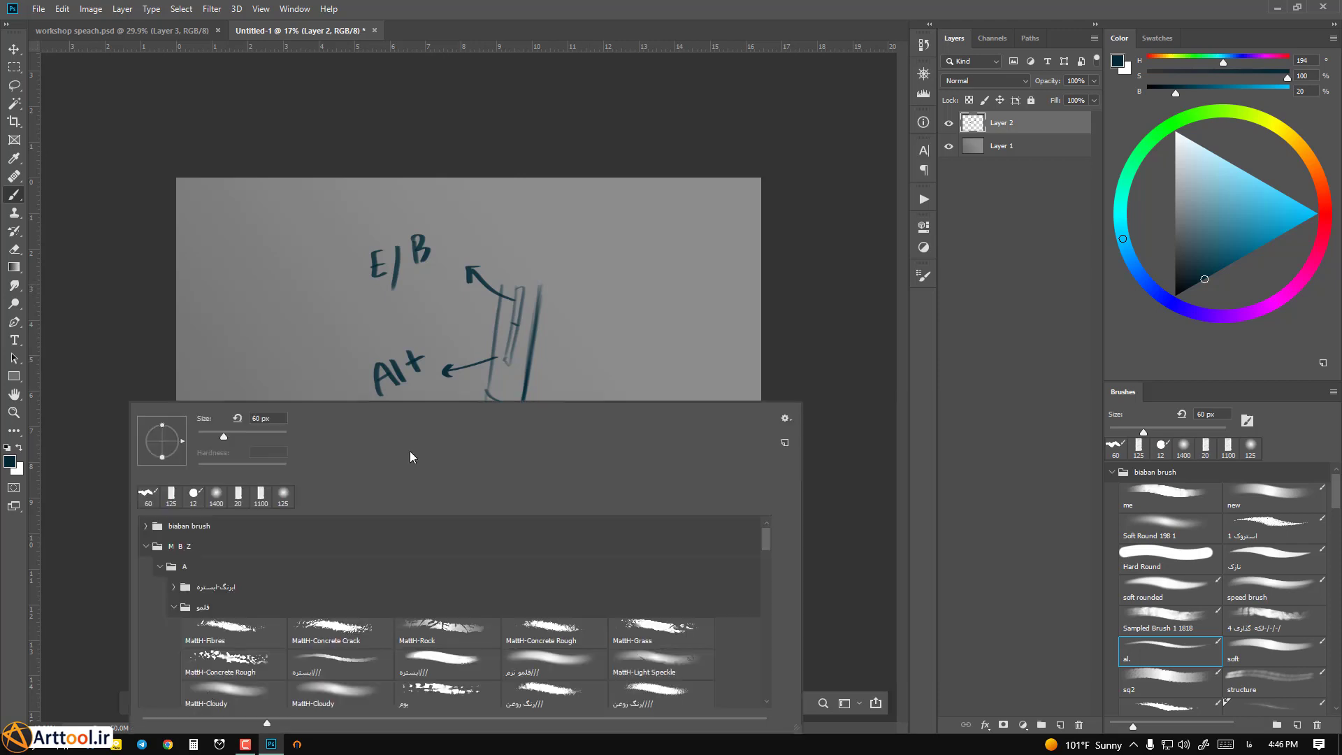
click(786, 420)
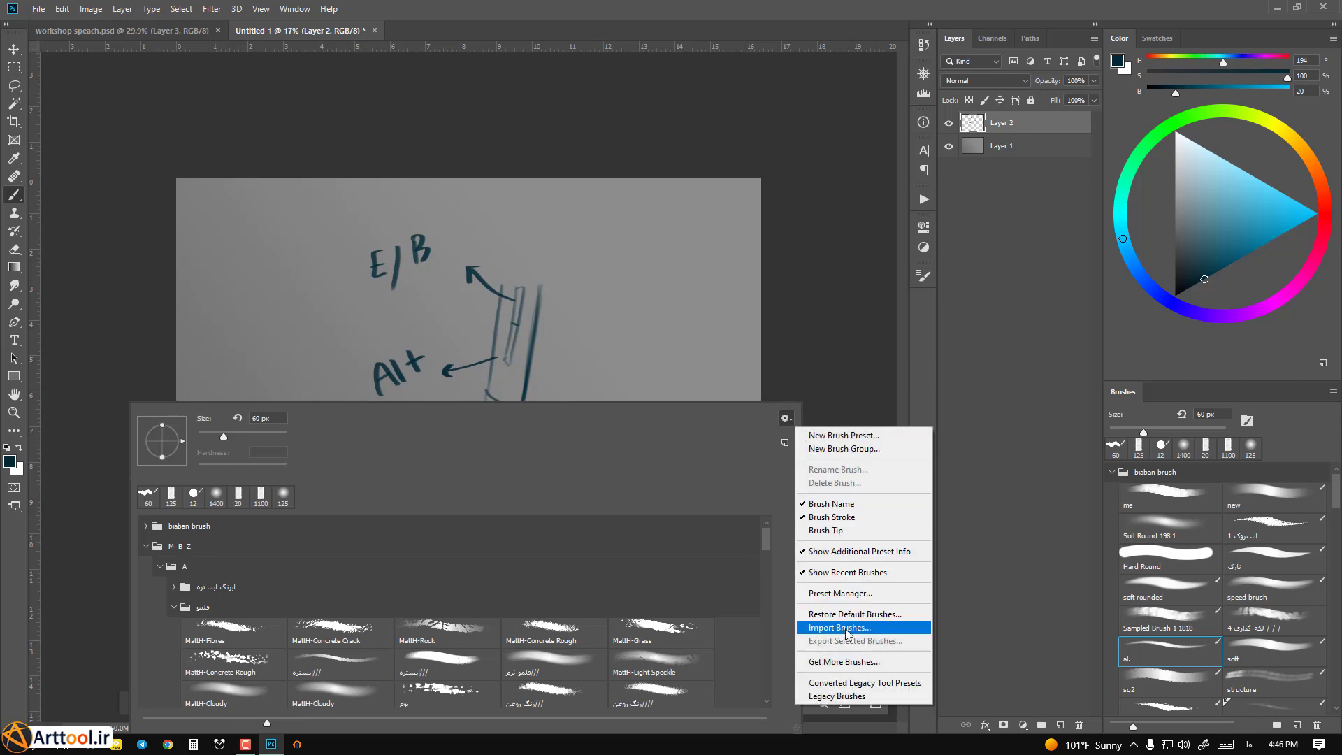
click(887, 628)
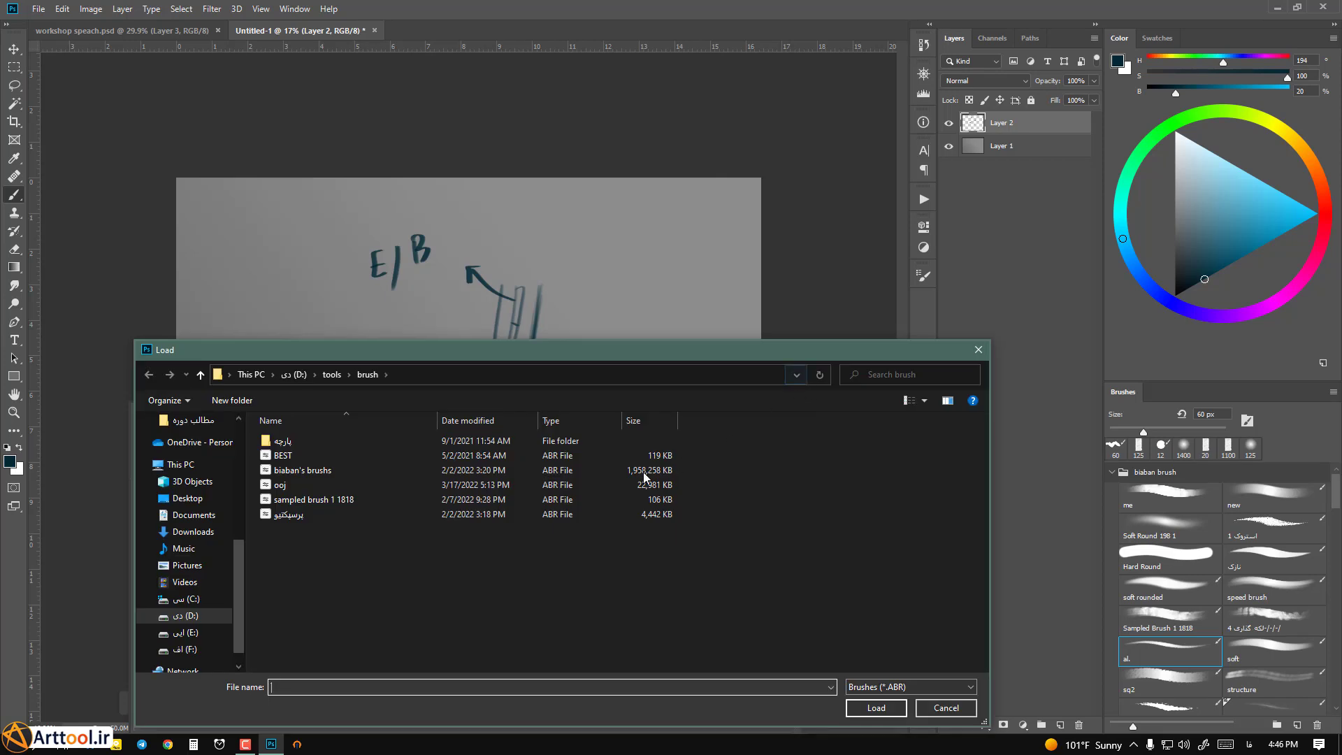
click(299, 474)
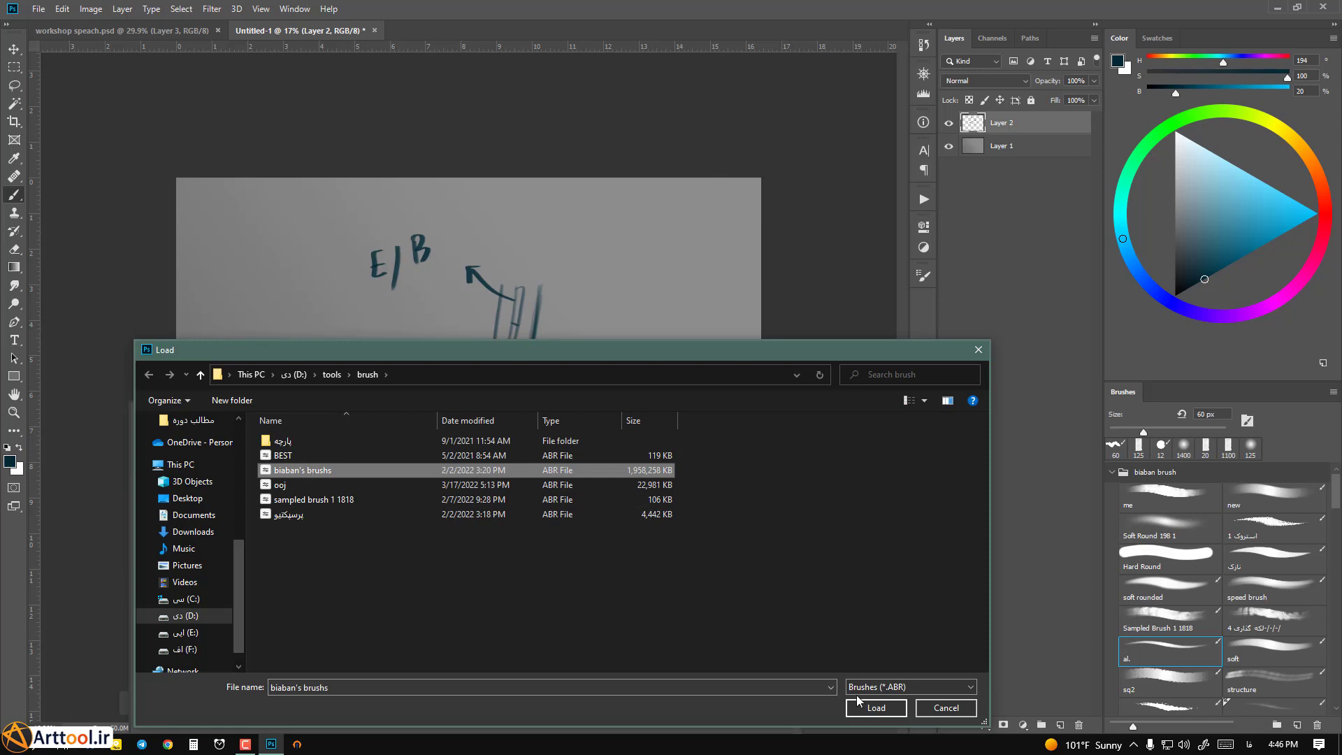
click(945, 705)
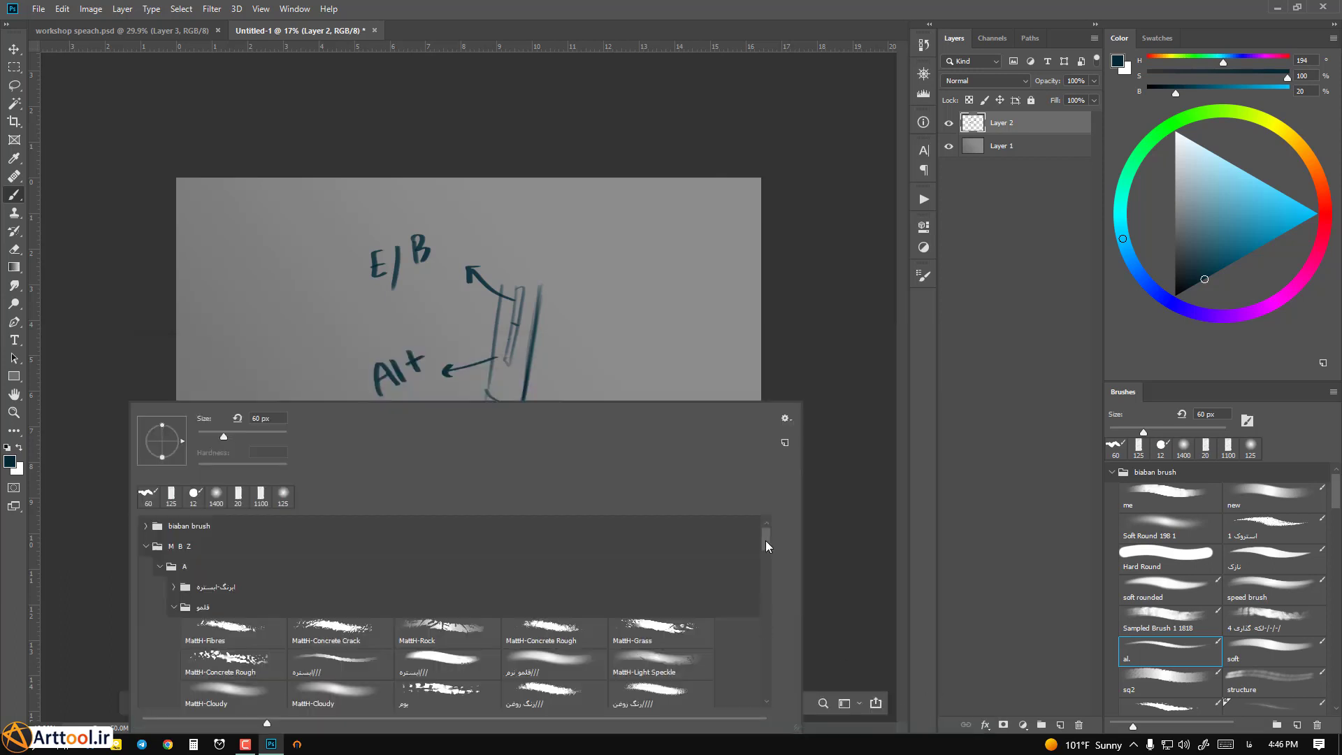
Browse the brush groups in the brush picker, expand the "biaban brush" group to view its brushes, and close the picker.
drag(765, 539, 766, 528)
click(146, 547)
click(146, 546)
click(146, 526)
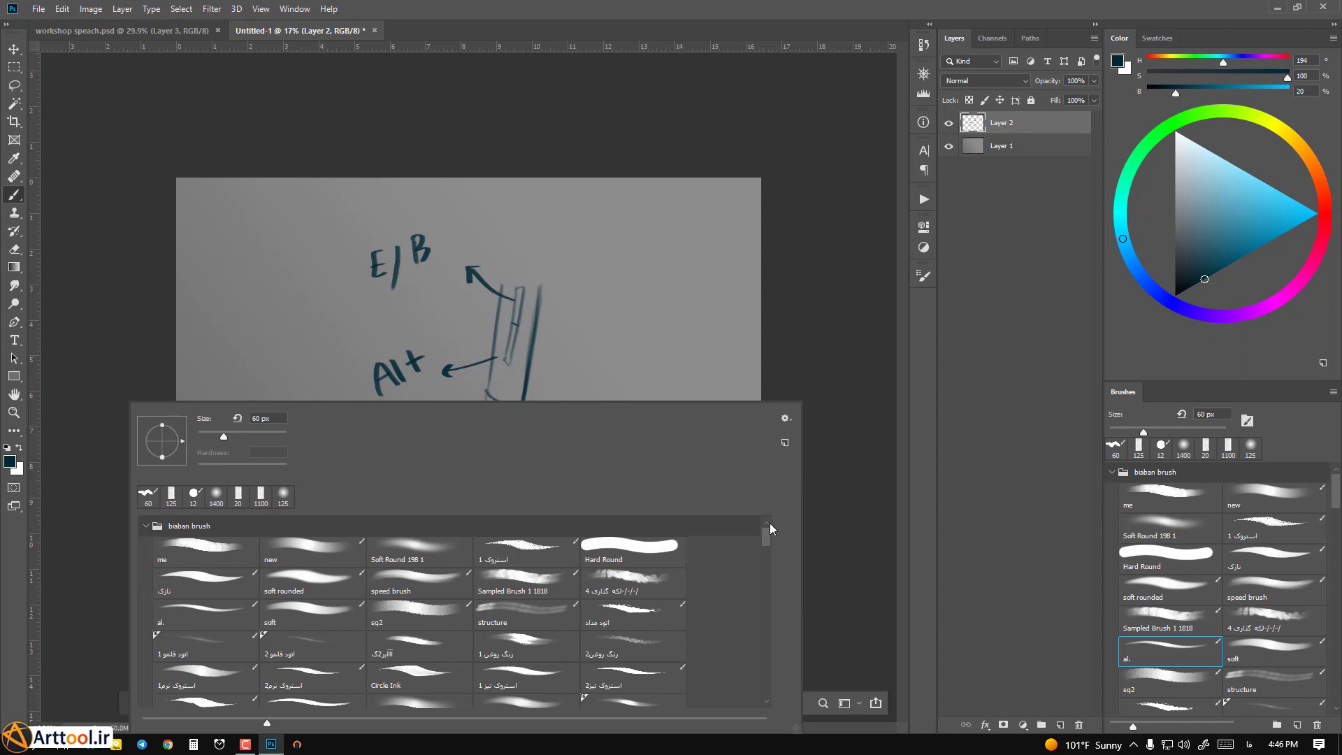
mouse_move(769, 537)
mouse_down()
mouse_move(767, 556)
mouse_move(761, 538)
mouse_up()
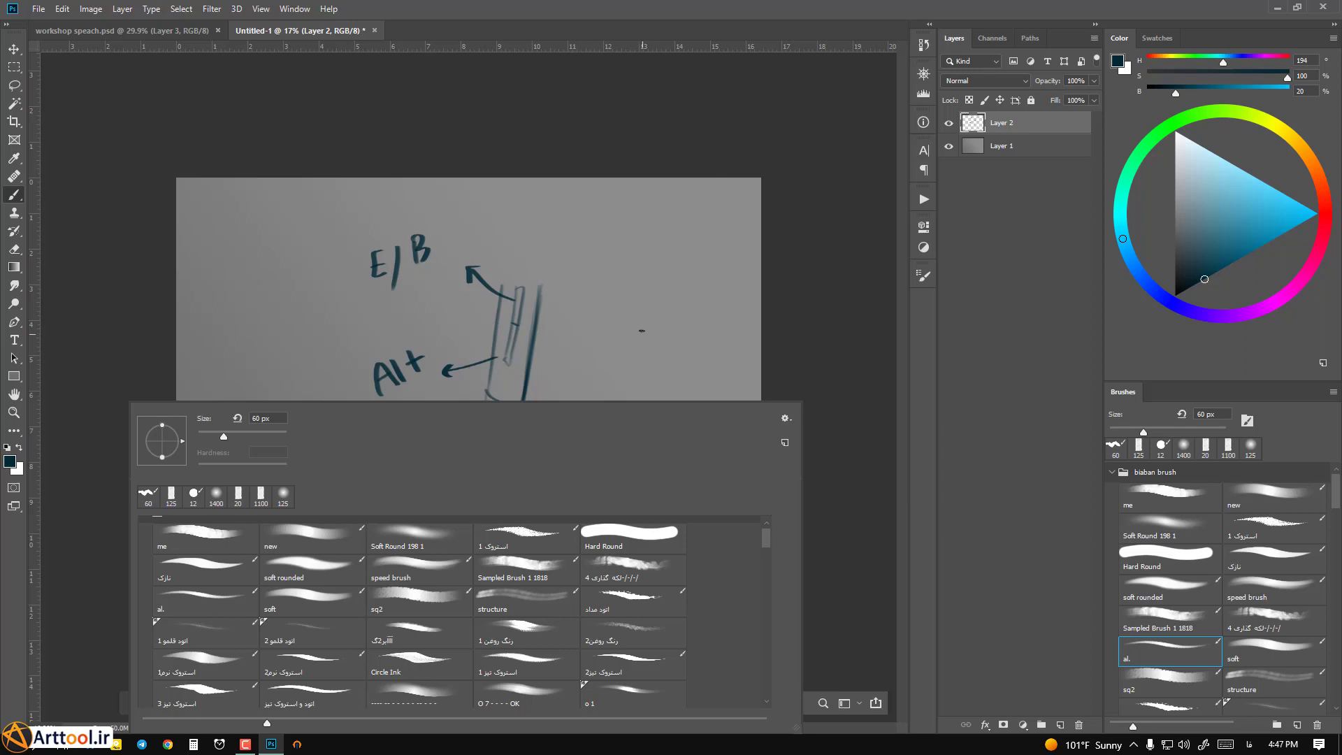
click(655, 334)
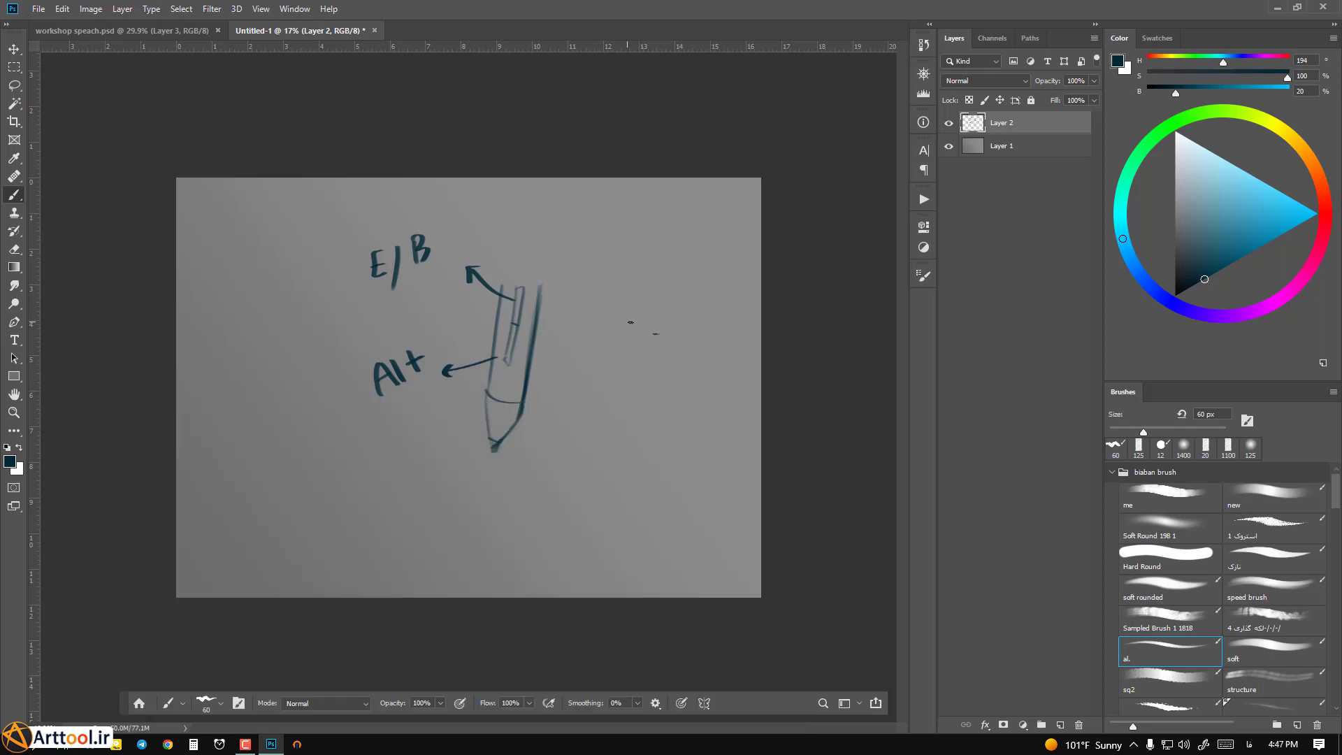
Alternate between the Eraser and Brush tools, and erase part of the sketched pen's upper right edge to thin it.
key(e)
key(b)
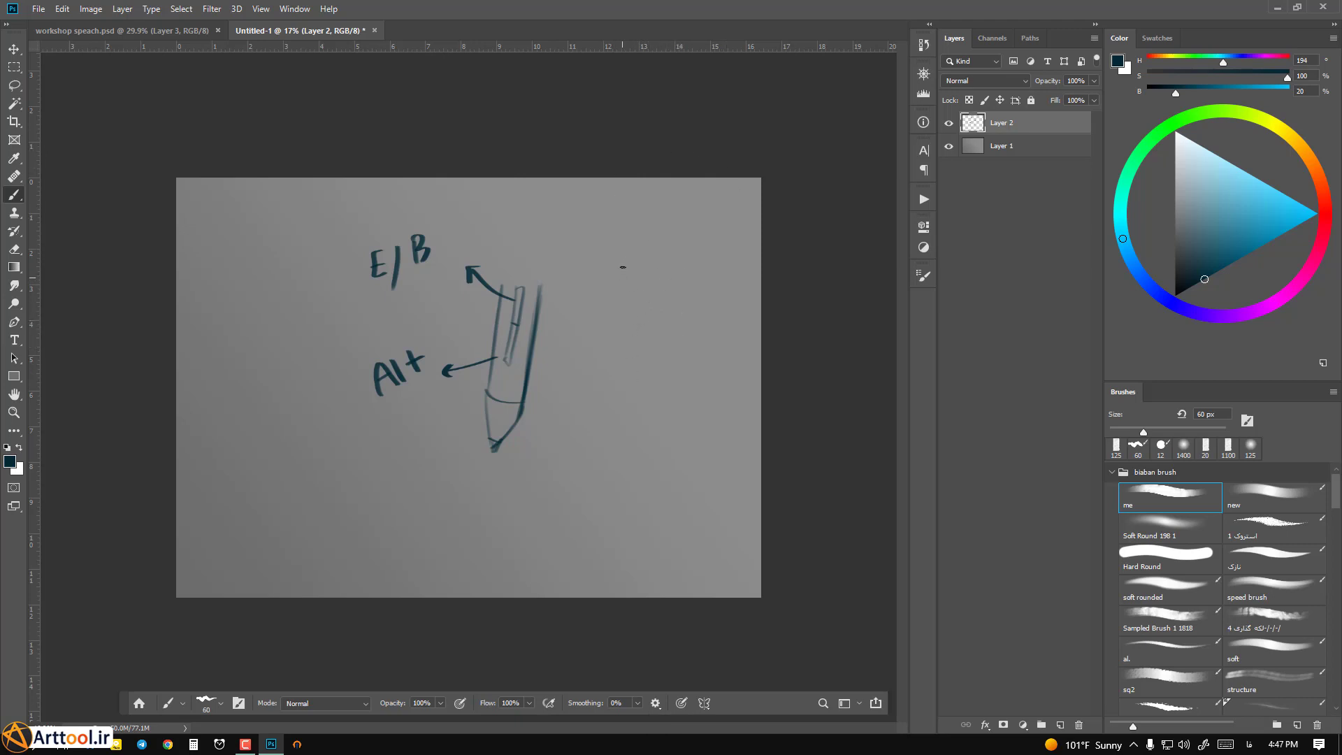
key(e)
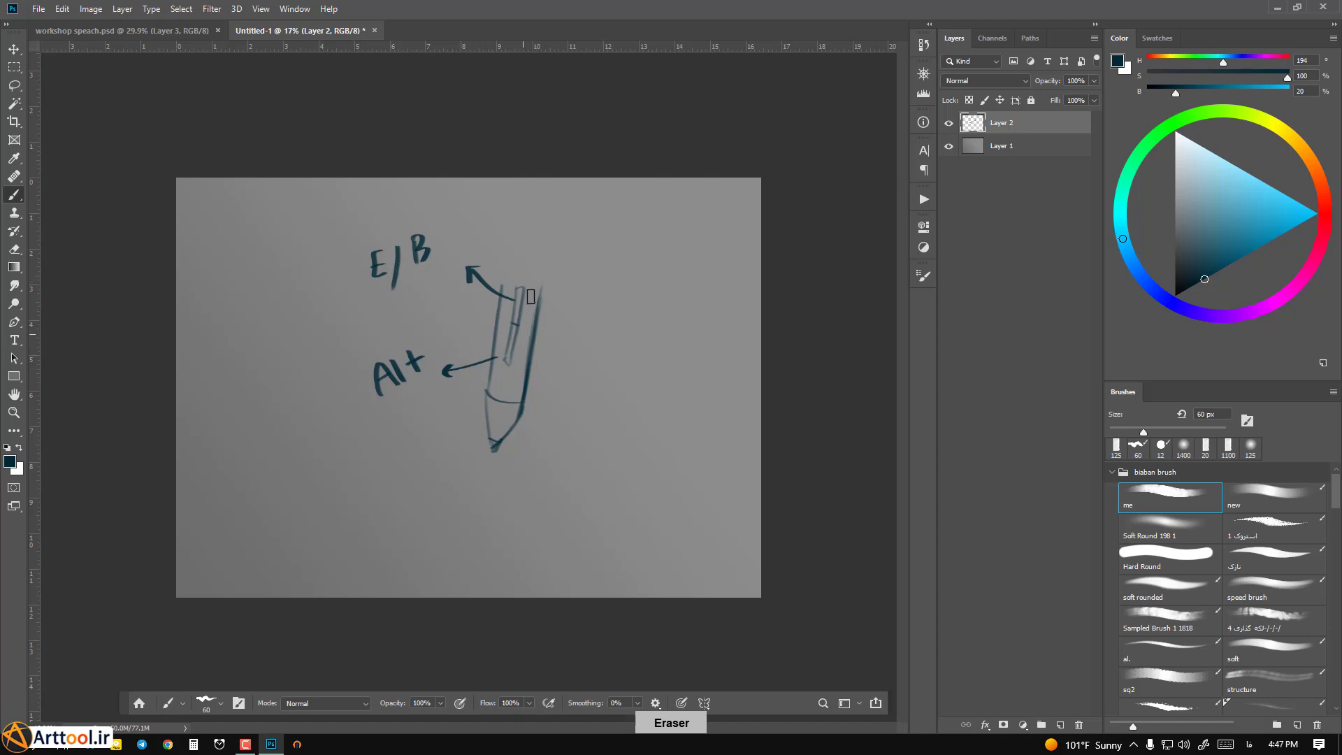
drag(531, 296, 537, 287)
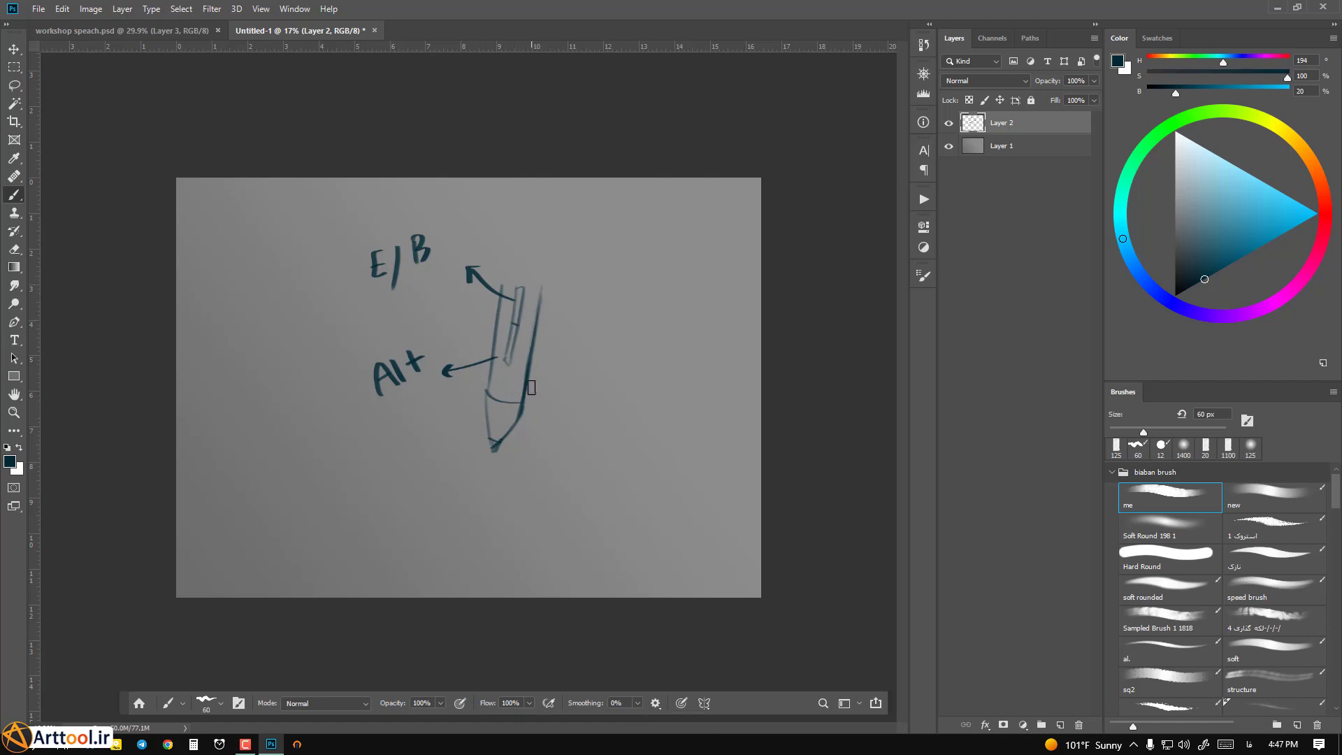